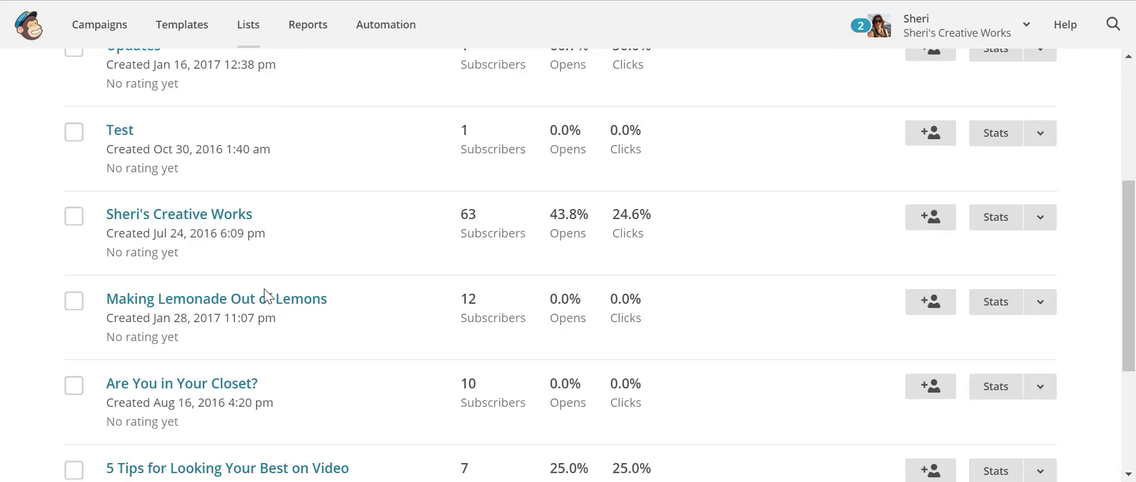
- Open the Making Lemonade Out of Lemons list from Lists, then go to its signup form options
click(261, 35)
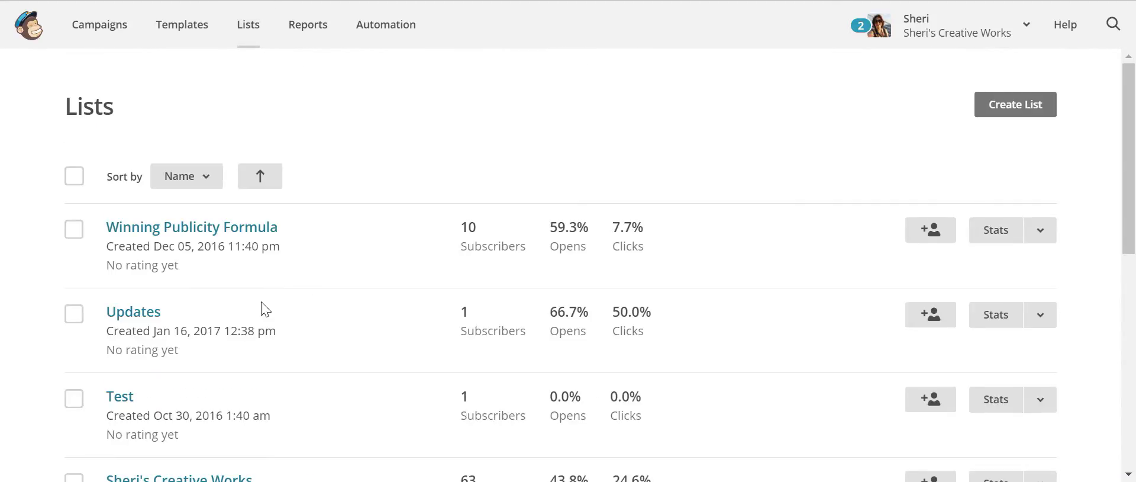
scroll(243, 355, down, 5)
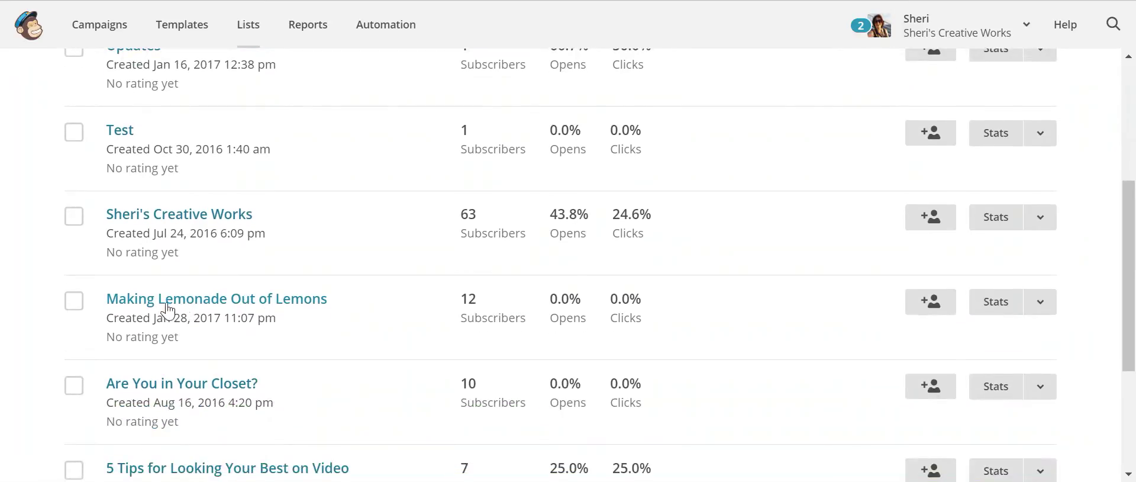
click(136, 308)
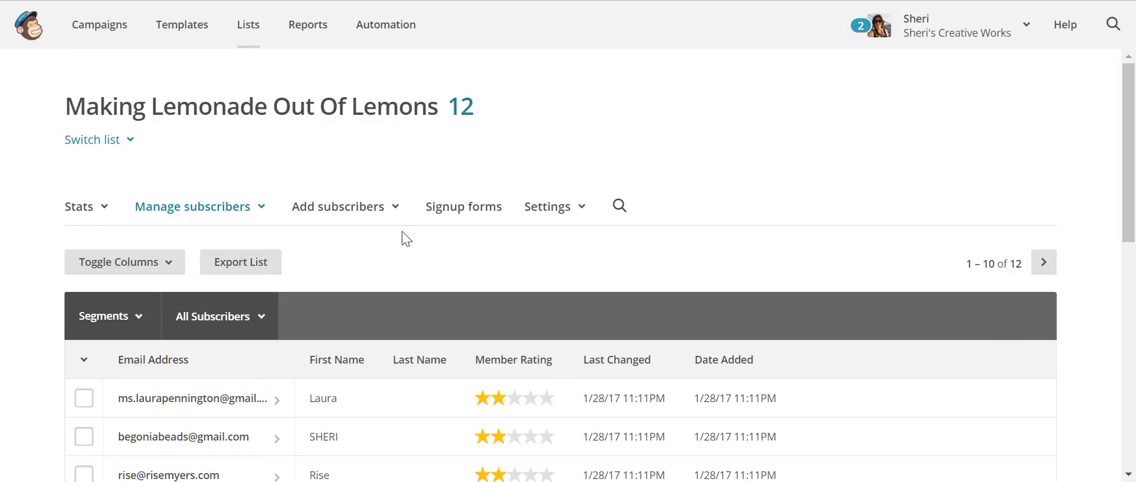
click(467, 213)
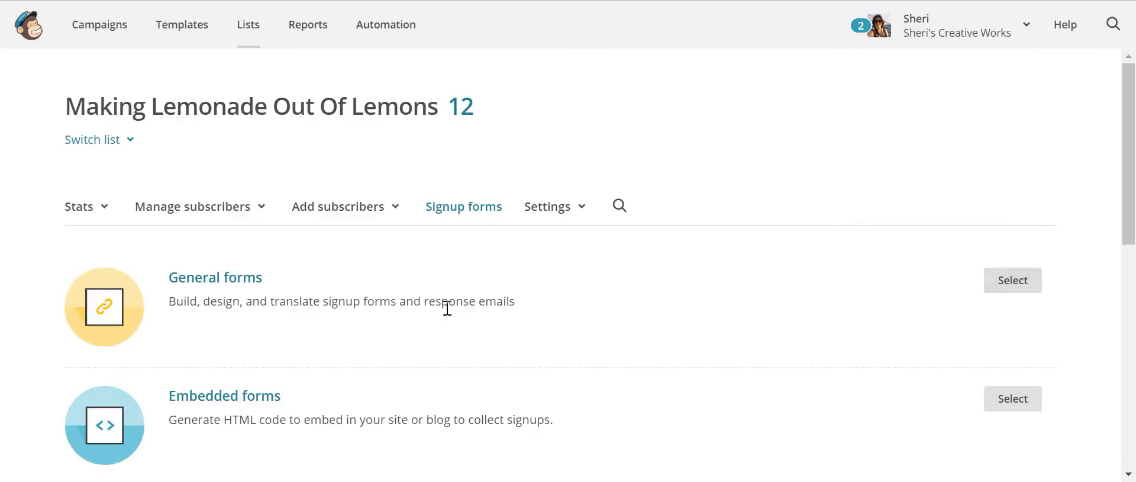
- Choose General forms to open the Signup form builder with its signup form URL
scroll(260, 412, down, 3)
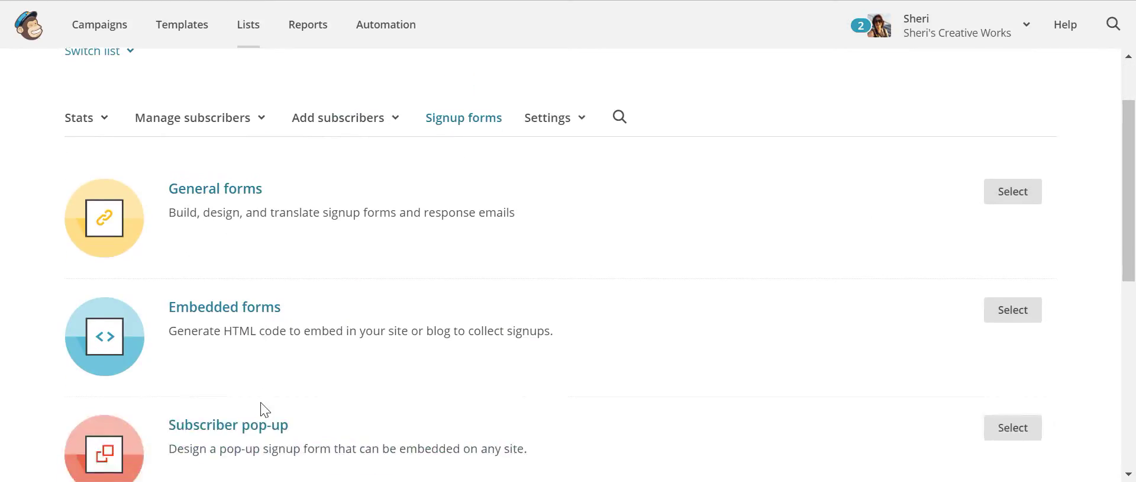
scroll(269, 405, down, 2)
scroll(276, 397, up, 5)
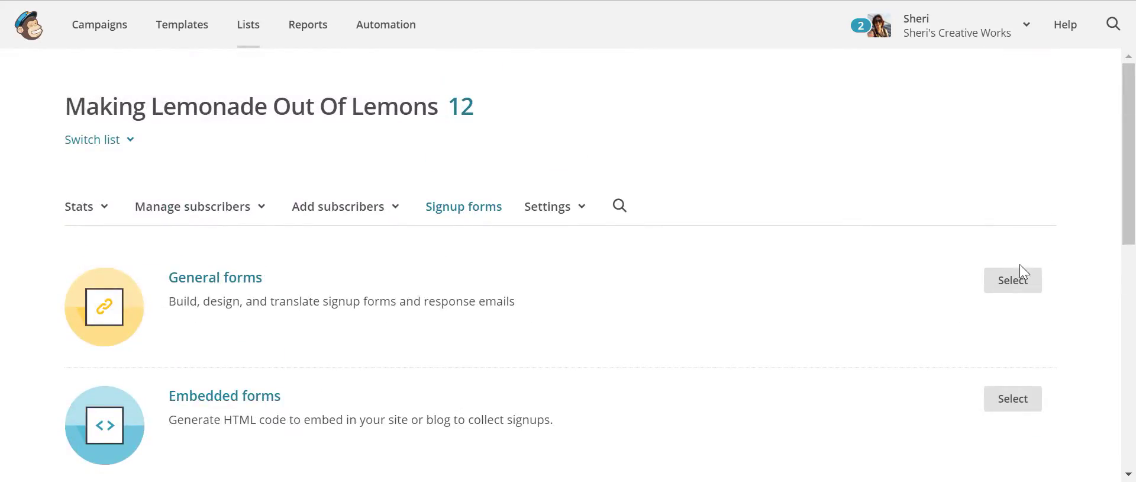
click(1008, 278)
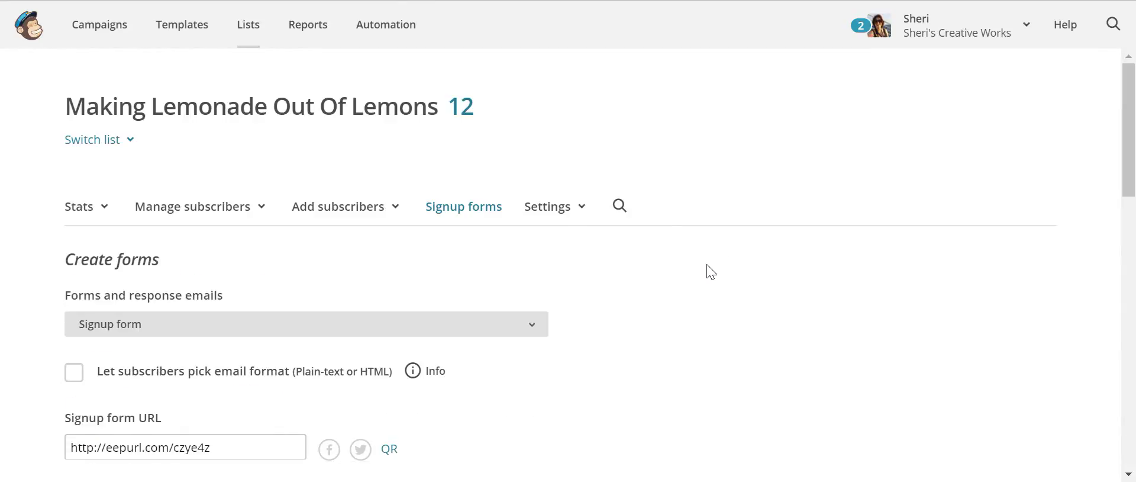
scroll(711, 272, down, 2)
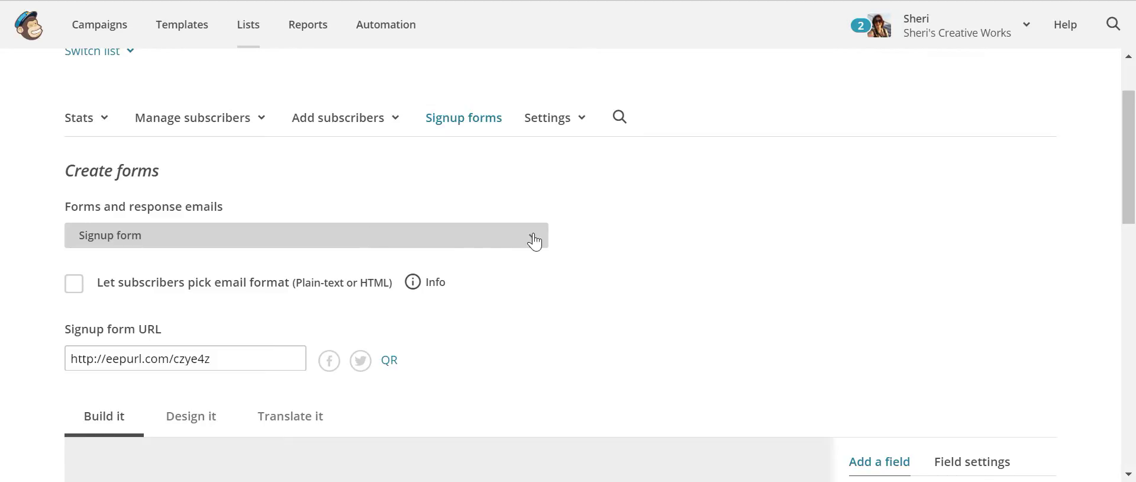
click(535, 241)
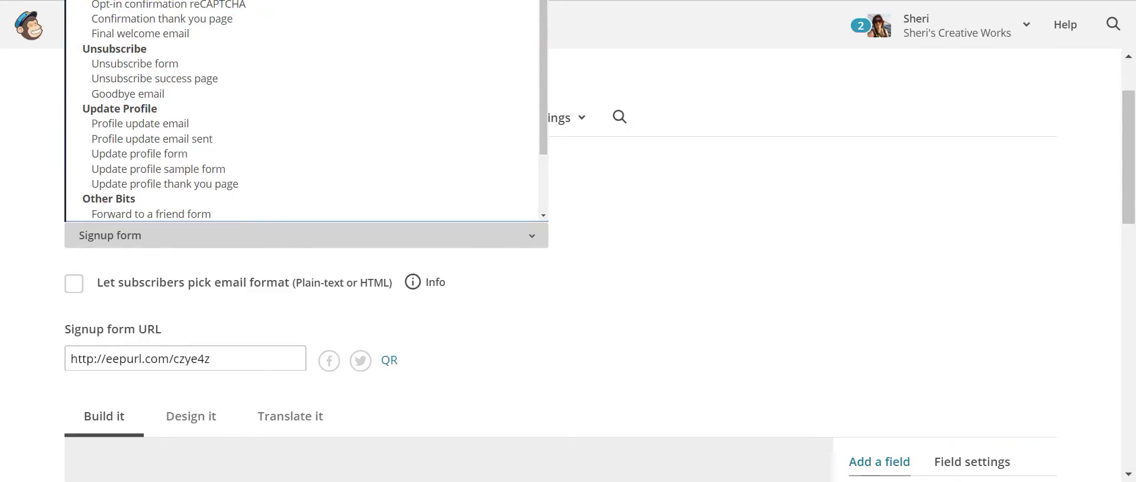
key(Escape)
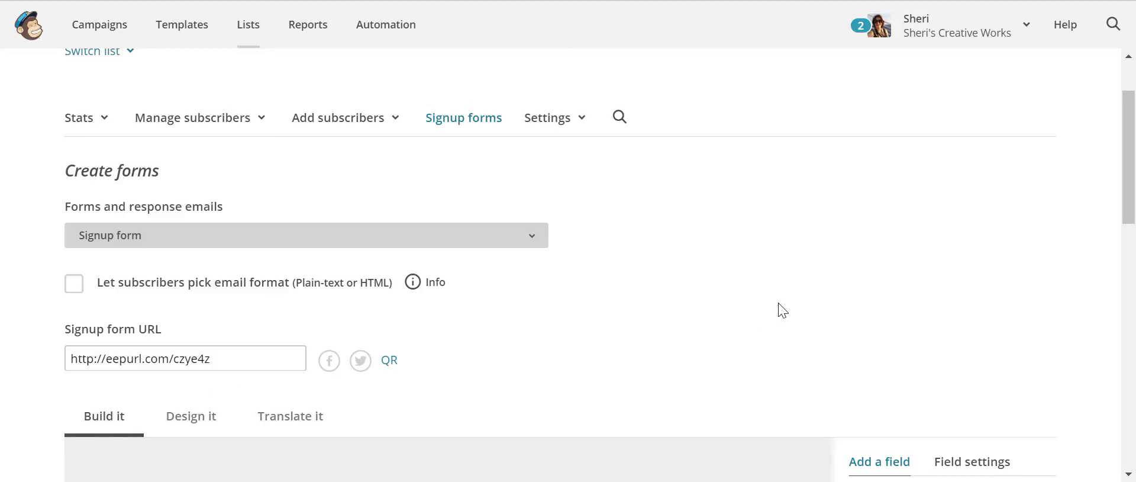
scroll(781, 309, down, 5)
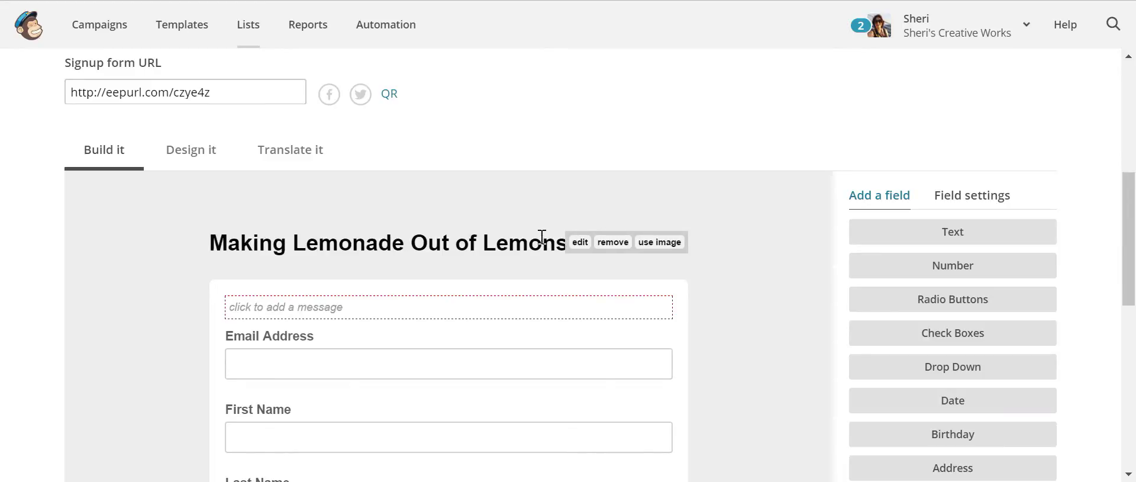
click(664, 243)
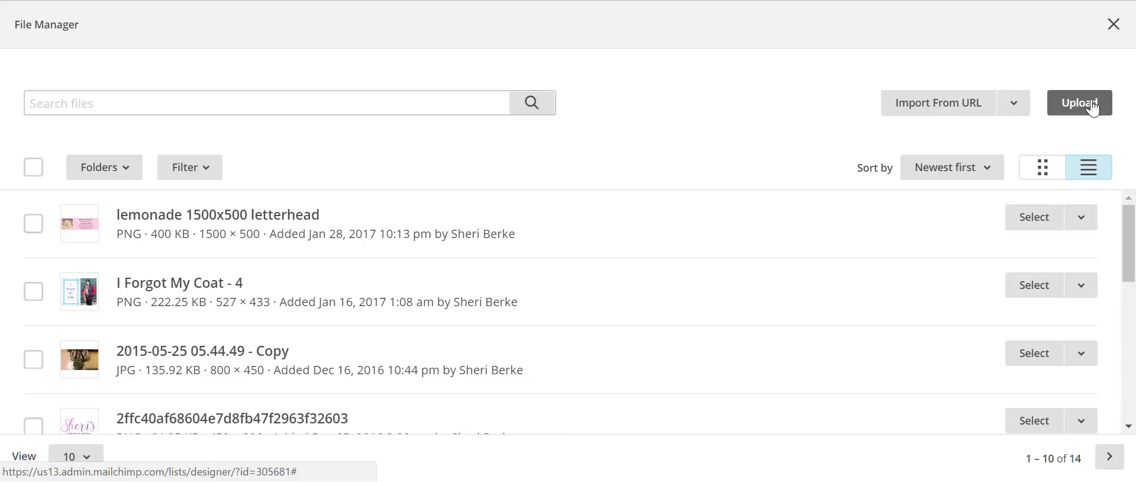
- Start a file upload and look through the Lemonade Summit folders in File Explorer
click(1091, 98)
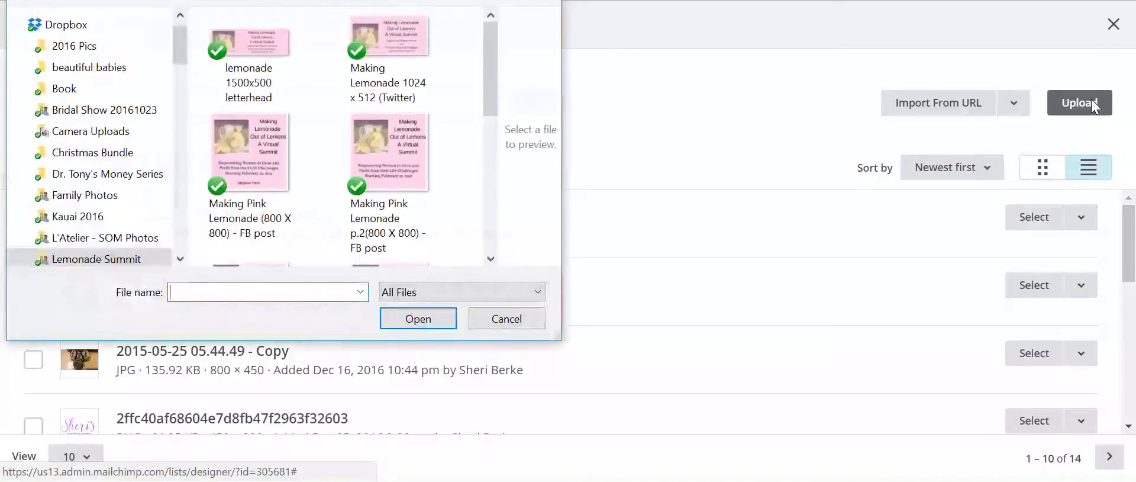
drag(488, 66, 484, 137)
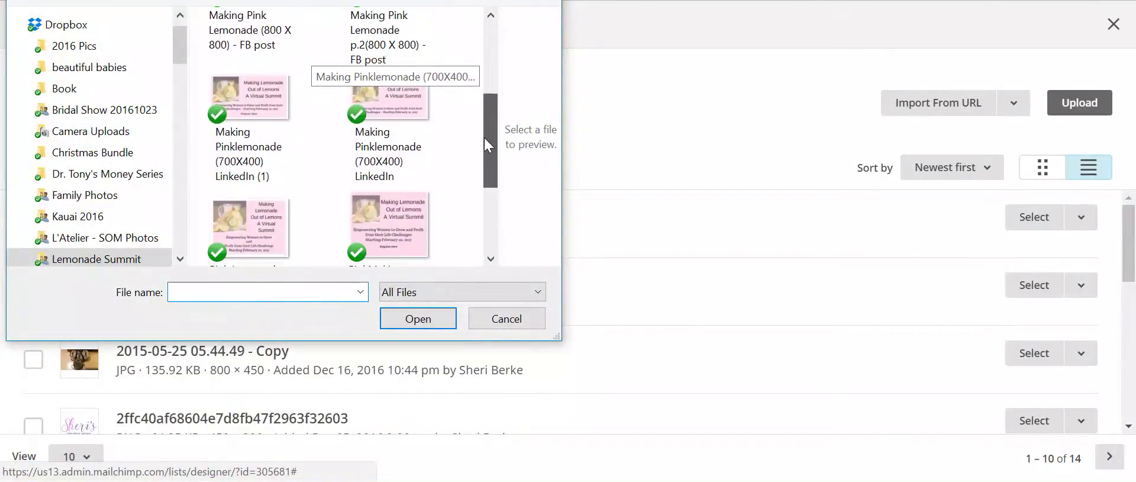
click(490, 258)
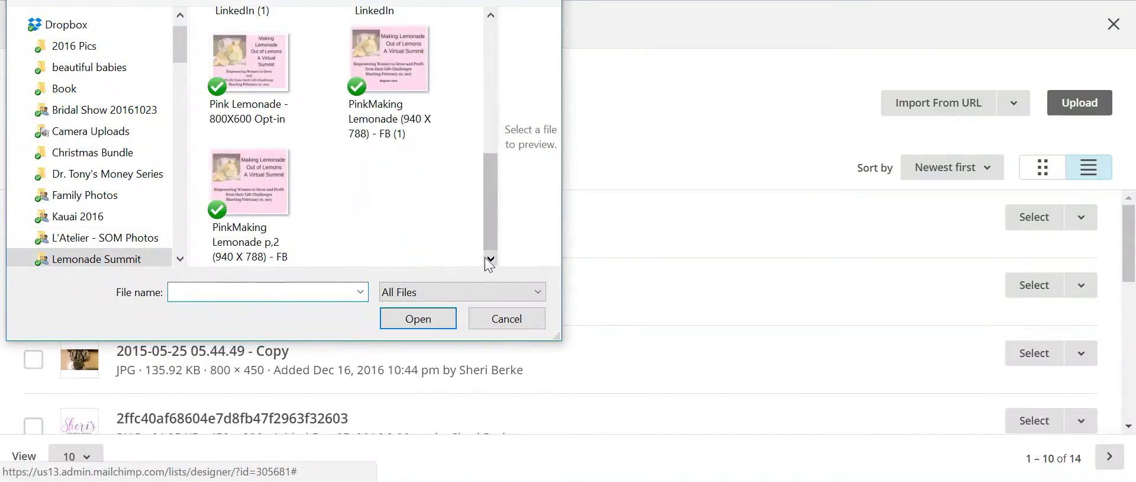
click(28, 258)
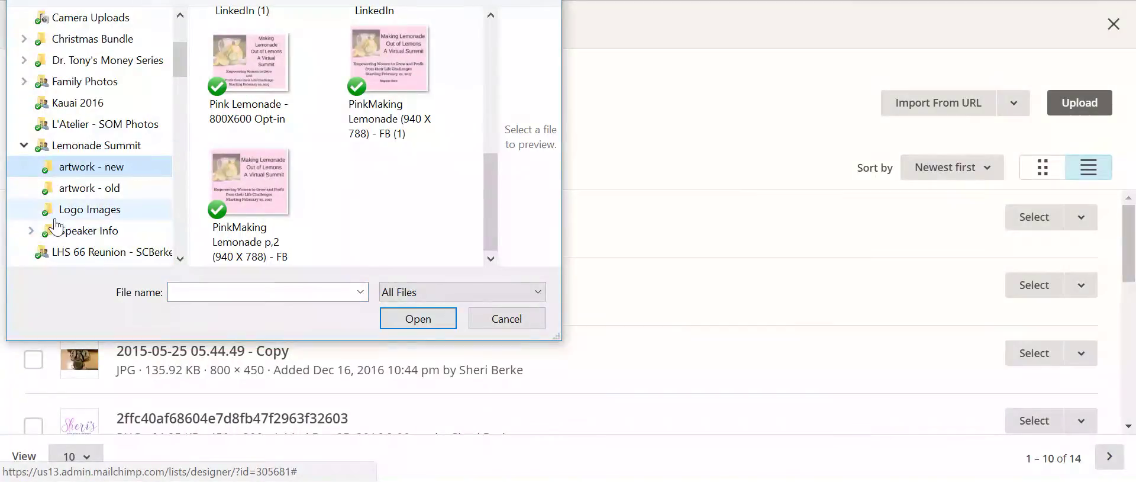
click(111, 146)
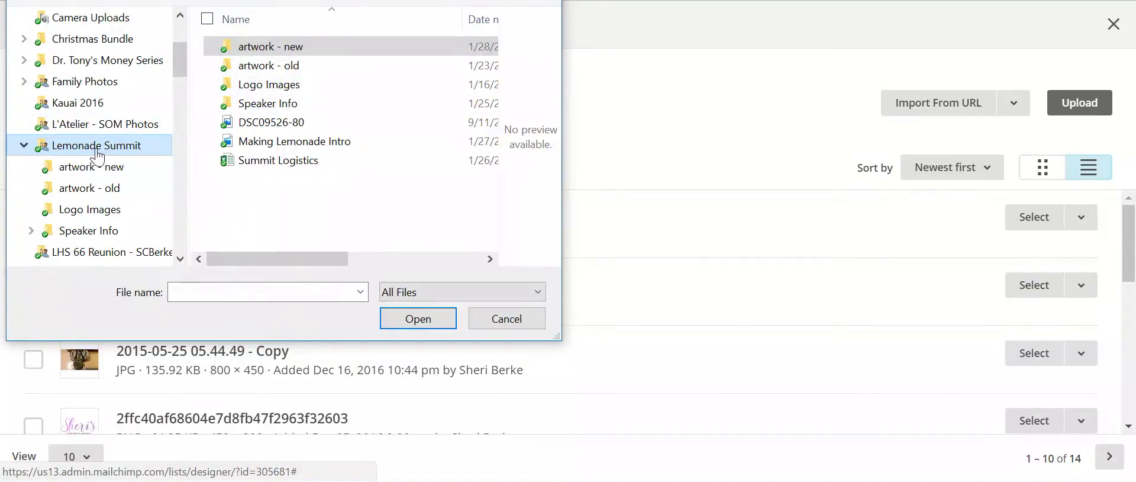
drag(179, 54, 197, 173)
click(115, 138)
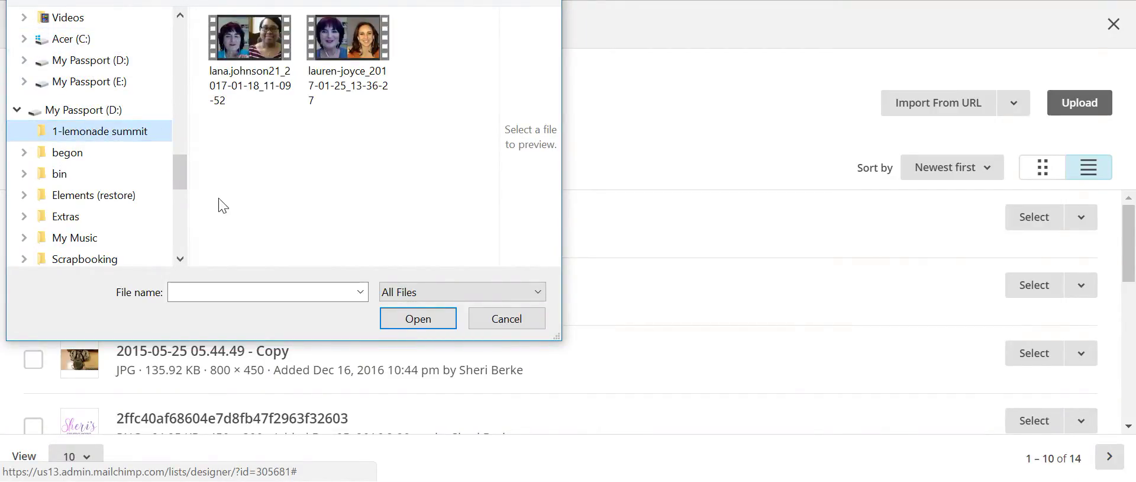
drag(179, 183, 197, 152)
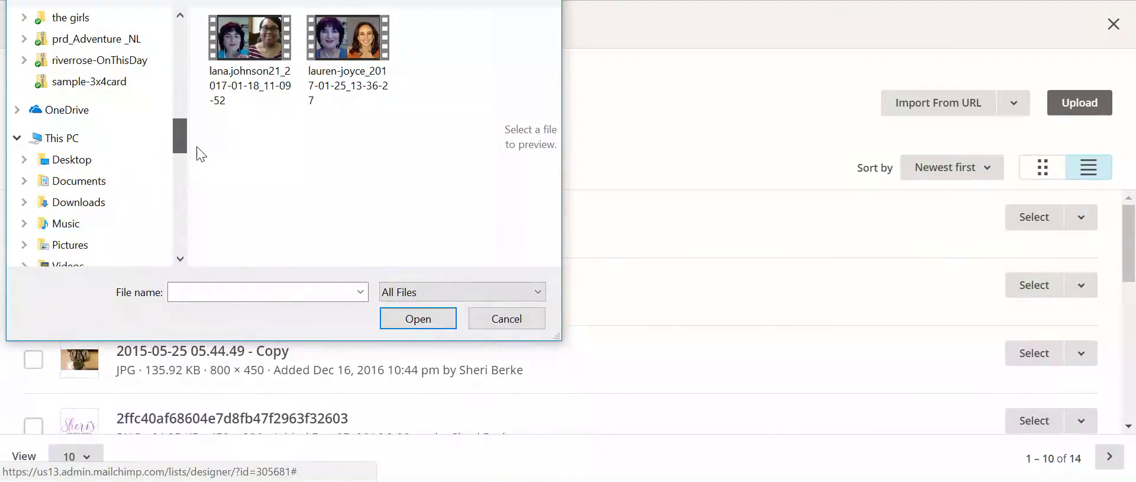
- Upload Marketing Materials from Documents > Data > Build Business > 1-Summit Prep > Media
click(18, 181)
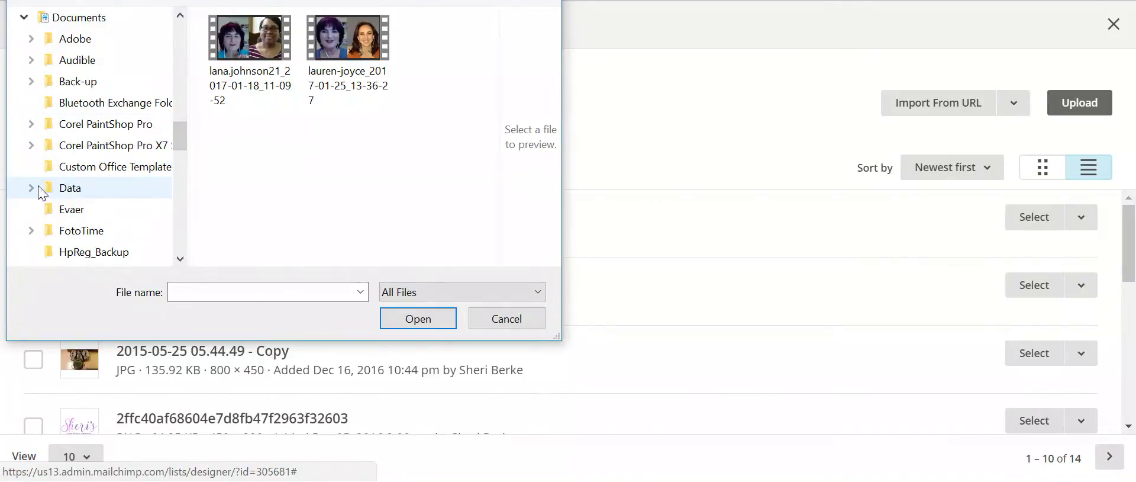
click(34, 188)
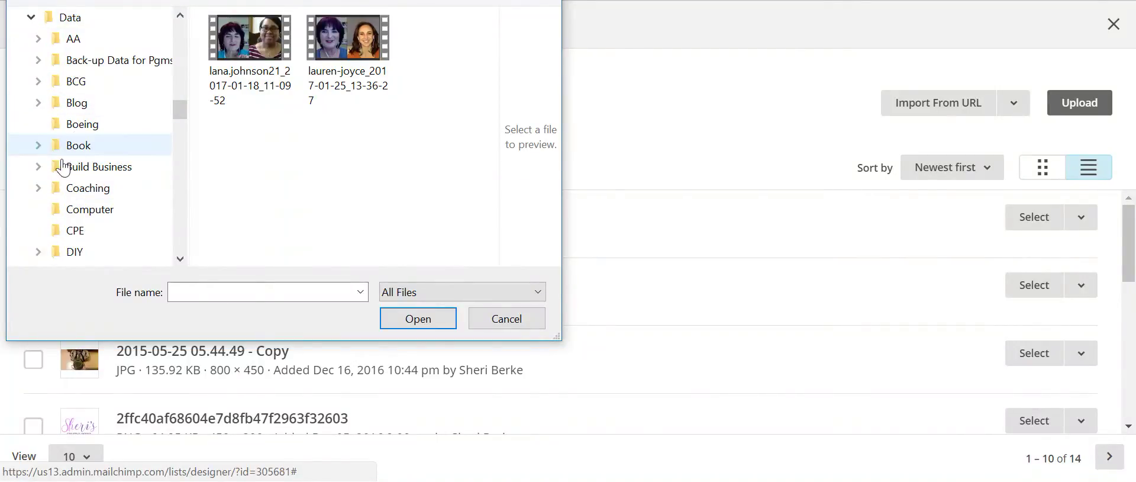
click(40, 167)
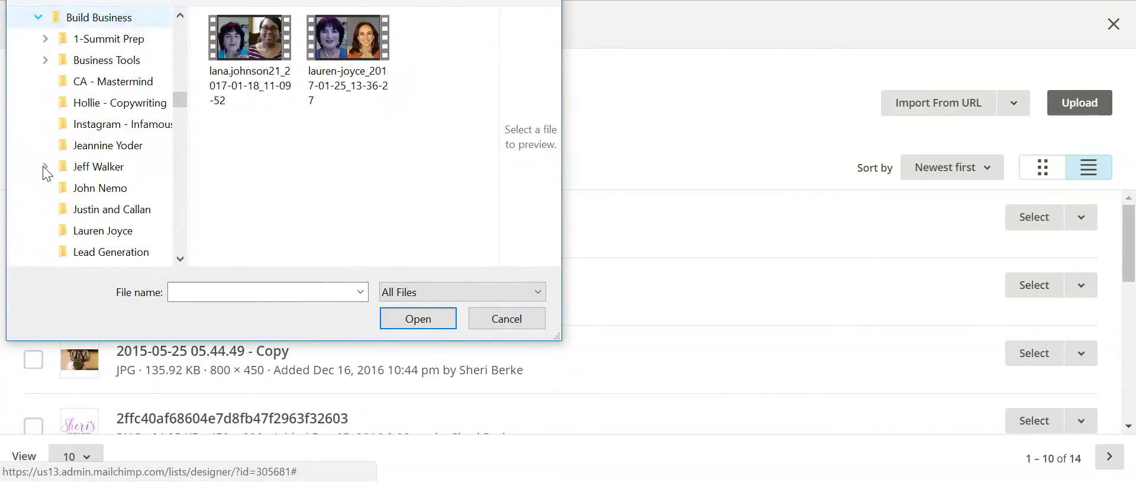
click(105, 42)
click(256, 89)
double_click(256, 84)
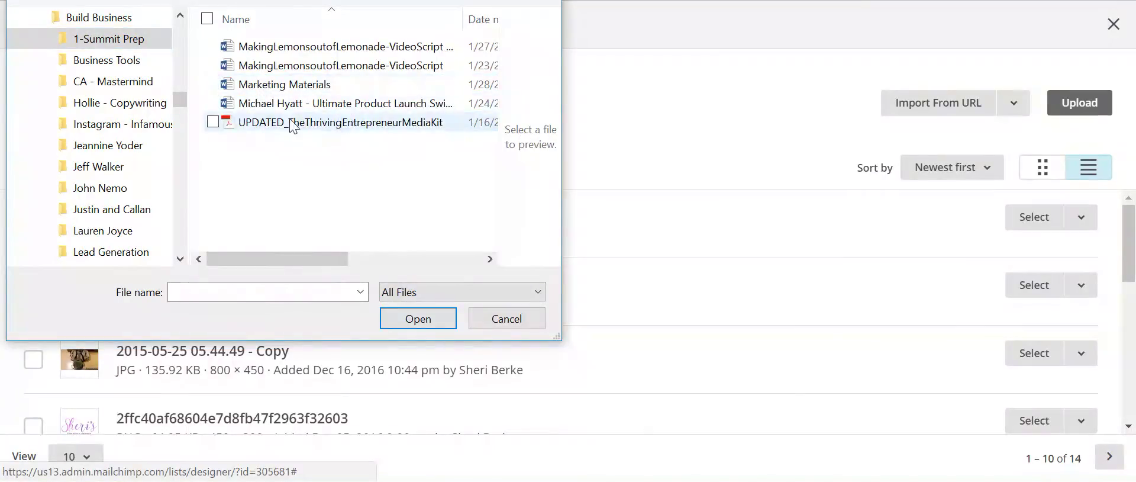
click(274, 88)
click(274, 88)
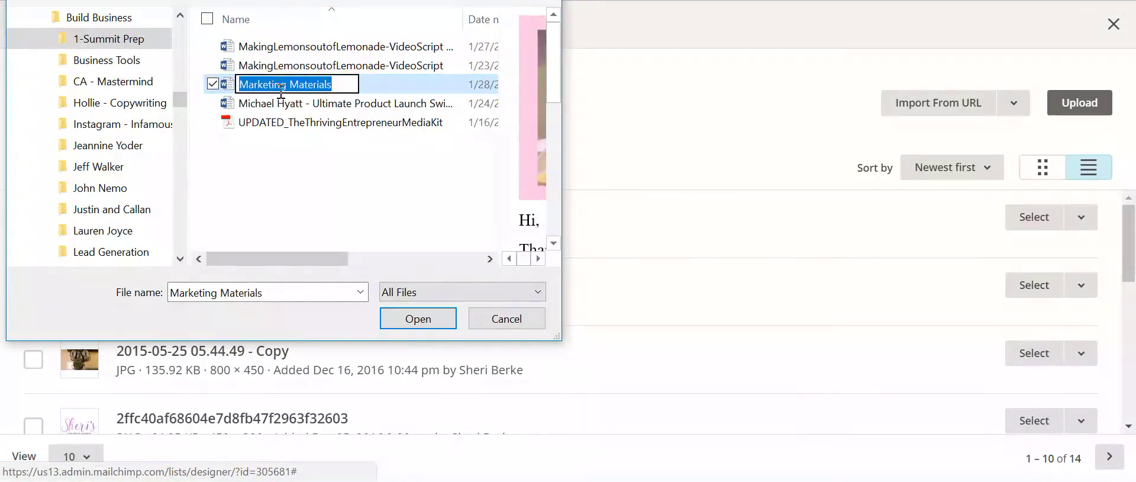
click(420, 317)
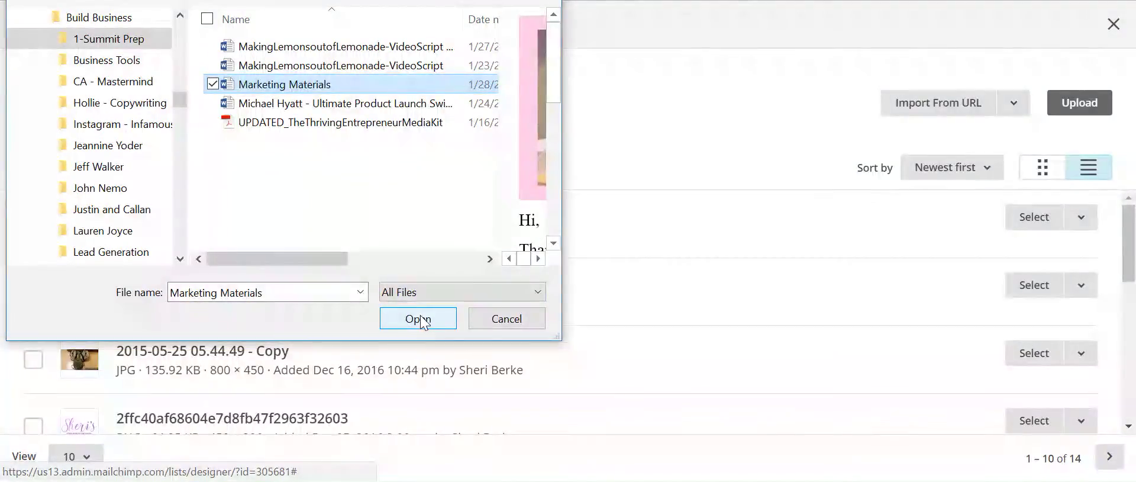
click(420, 318)
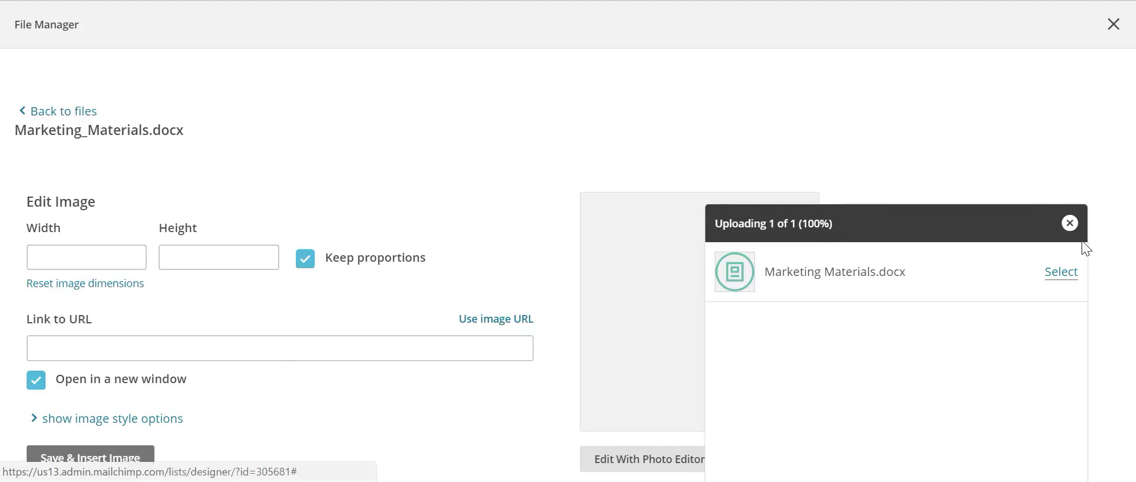
- Back in the full file list, select the lemonade 1500x500 letterhead and open it for editing
click(1070, 224)
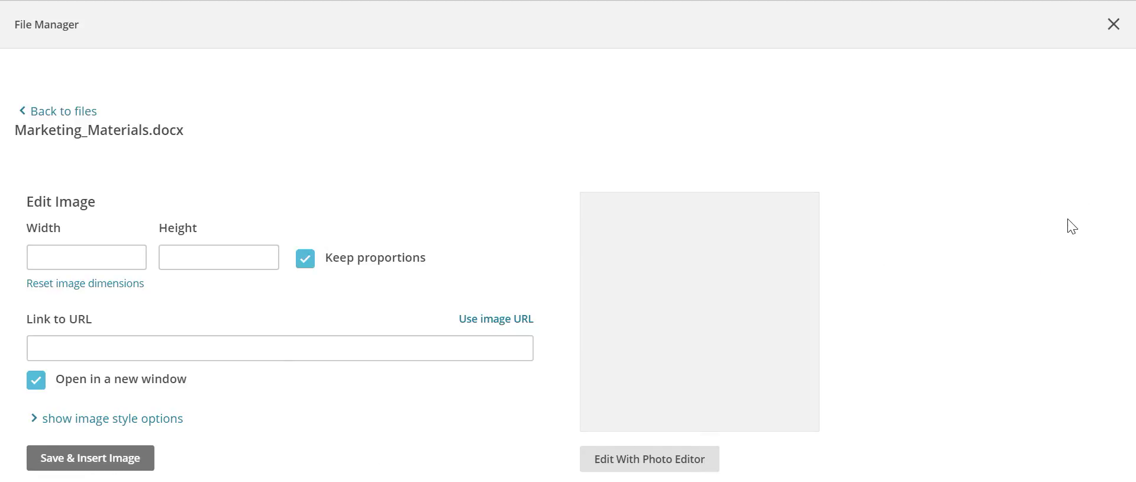
click(21, 111)
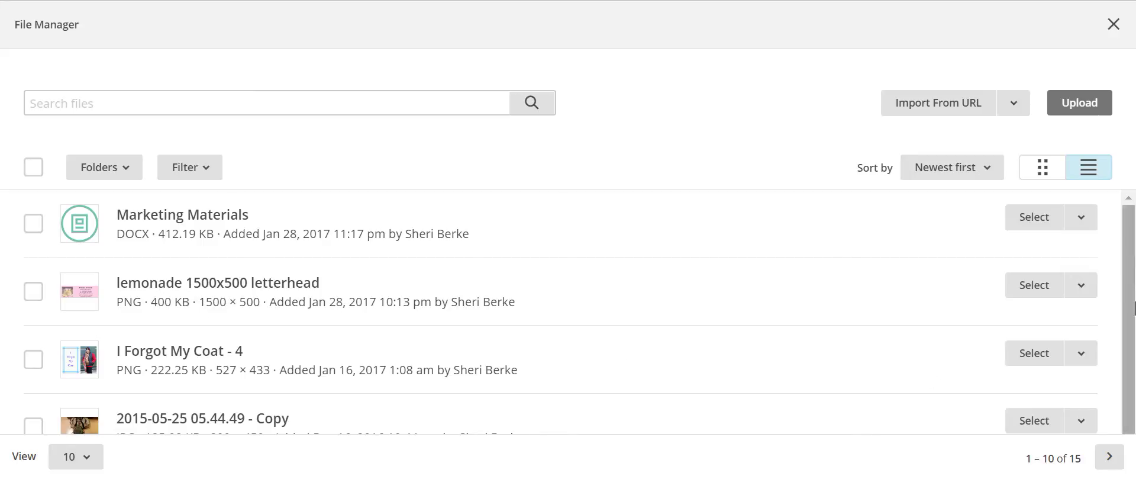
click(34, 292)
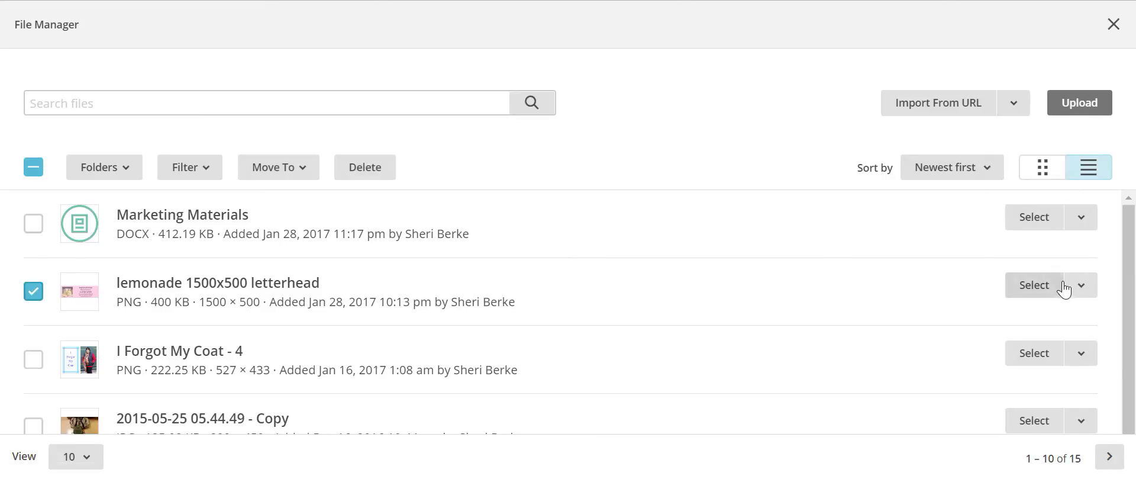
click(1035, 285)
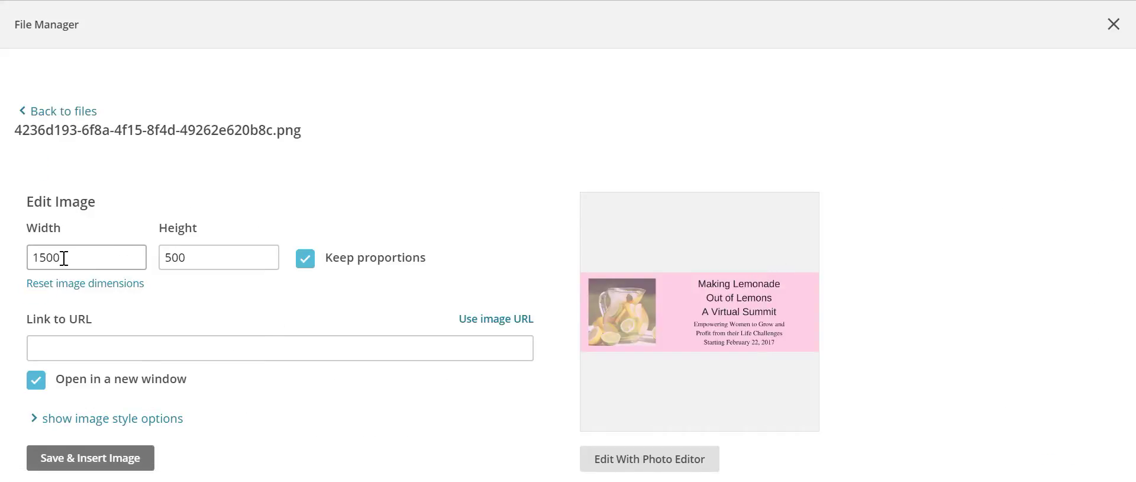
- Resize the letterhead to width 600 and height 200 and insert it into the form
drag(75, 258, 5, 256)
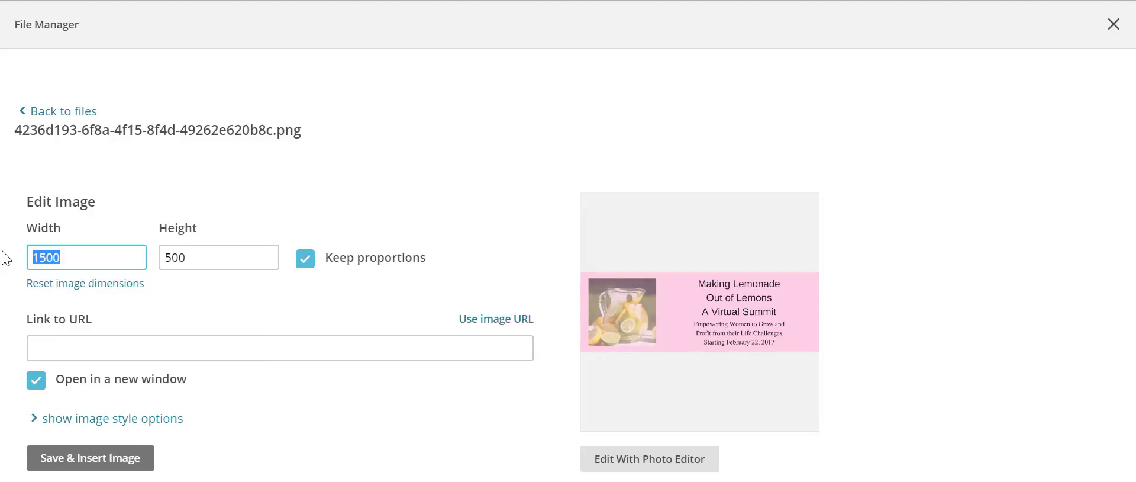
text(600)
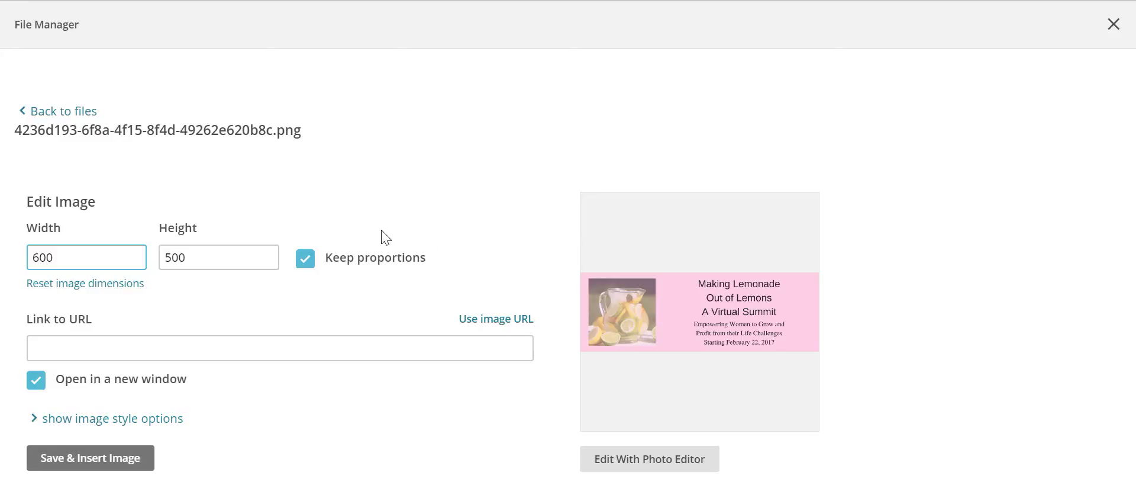
double_click(234, 257)
text(200)
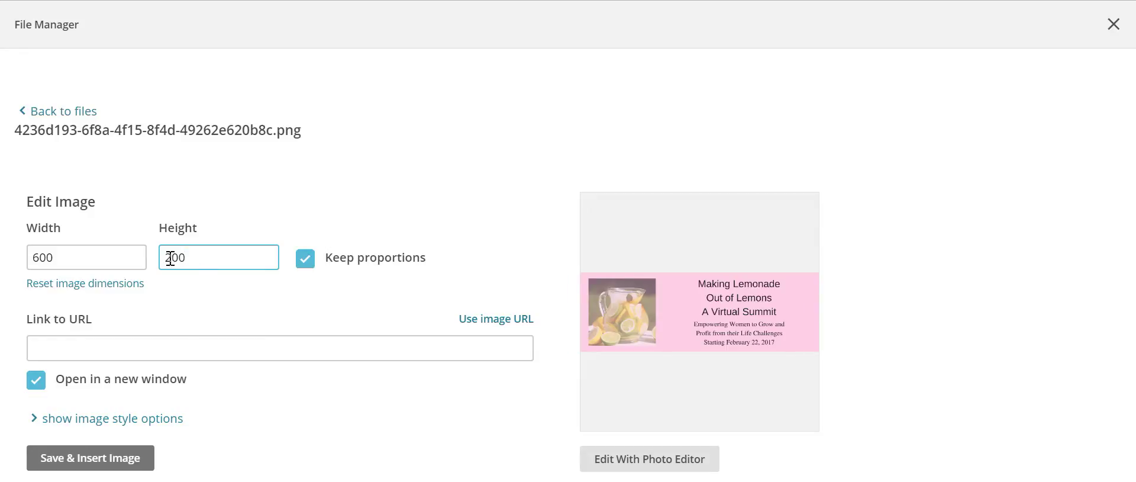
click(64, 458)
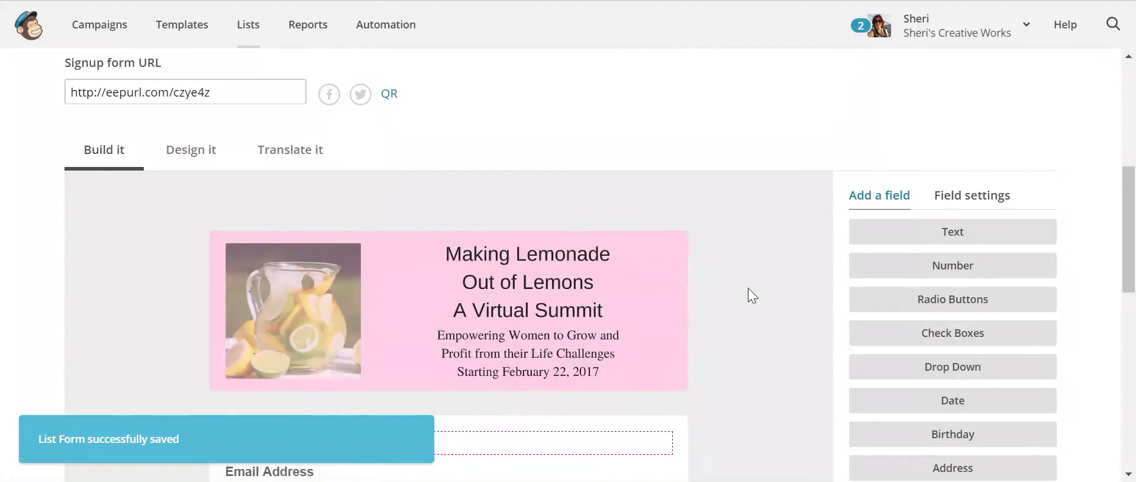
- Add the message 'Thank you for asking for my freebie' above the form fields and save
scroll(743, 286, down, 2)
scroll(744, 282, down, 2)
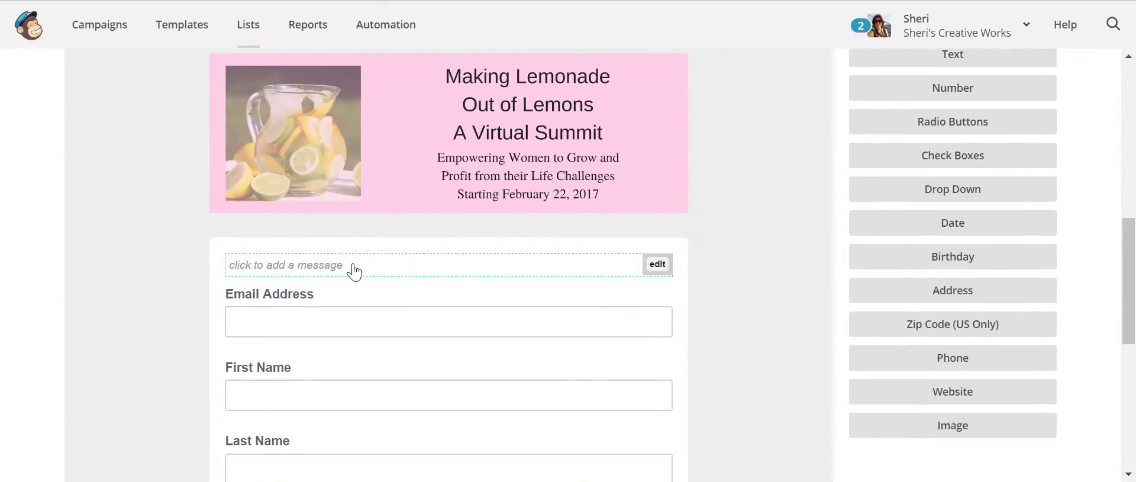
click(355, 266)
click(196, 147)
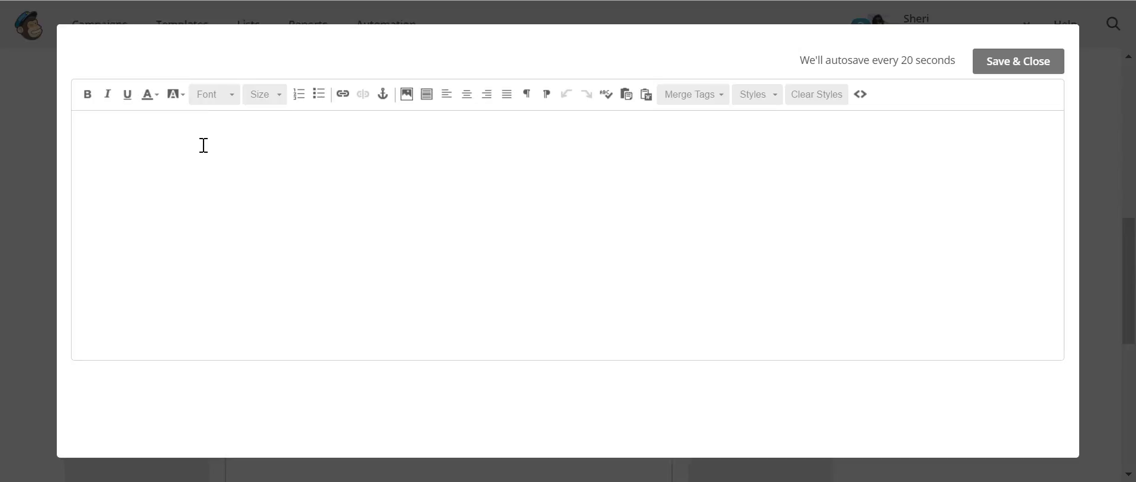
text(Thank you for)
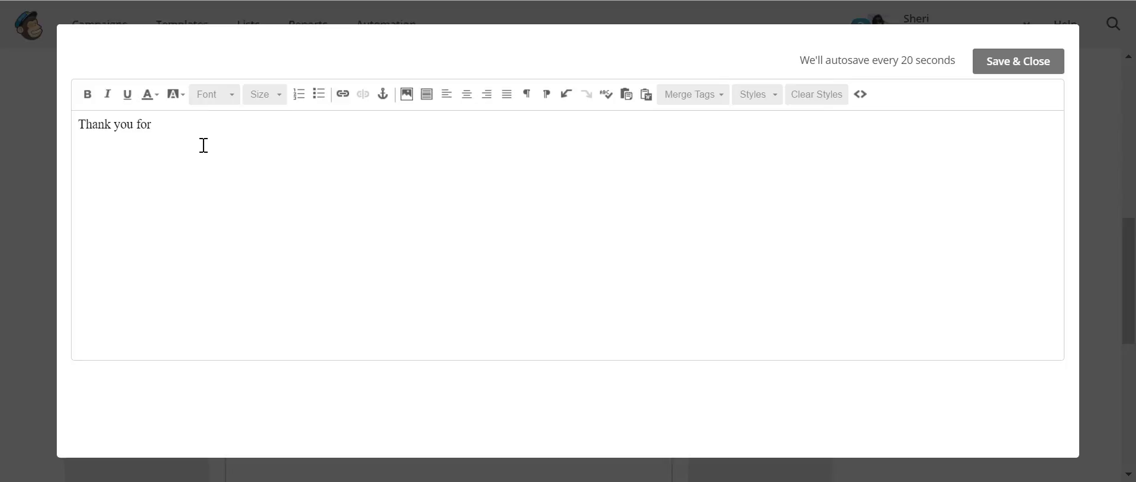
text( asking for my freebie.)
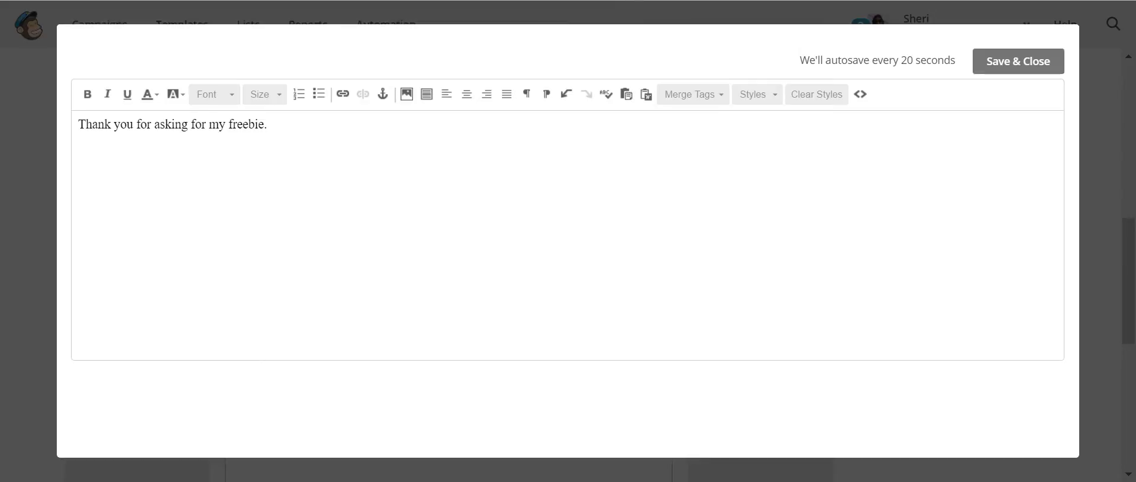
click(1049, 61)
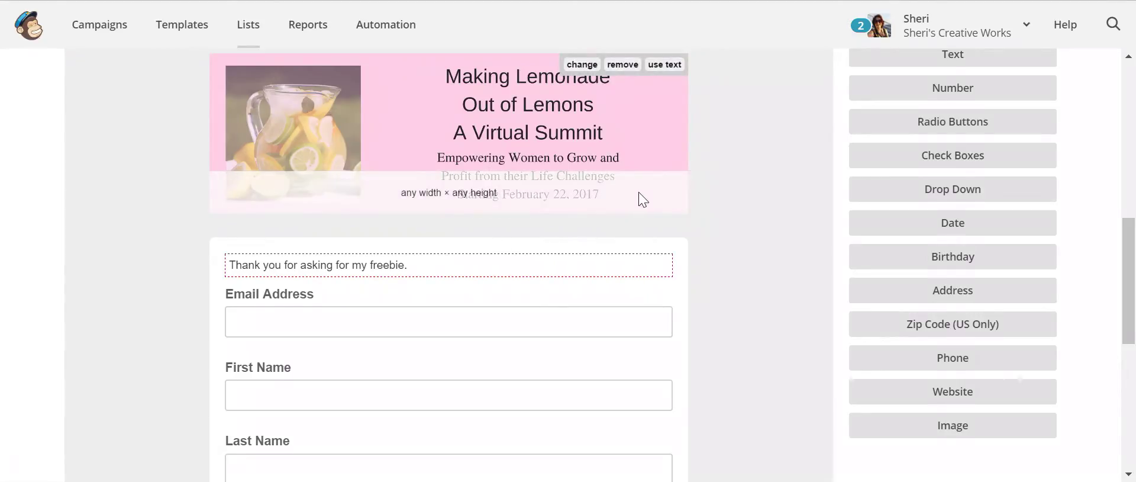
- Remove the Last Name field from the form, confirming with DELETE
scroll(641, 198, down, 3)
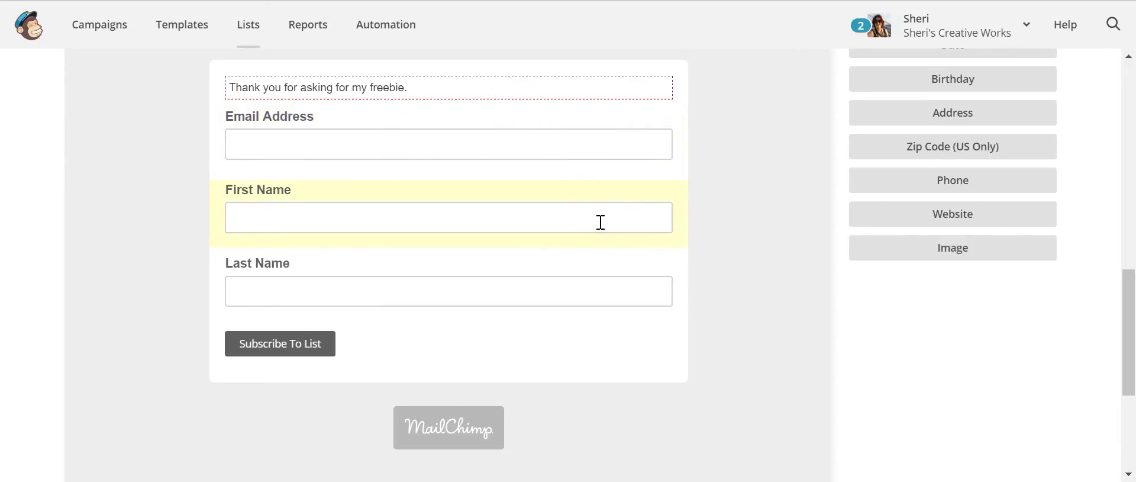
click(563, 291)
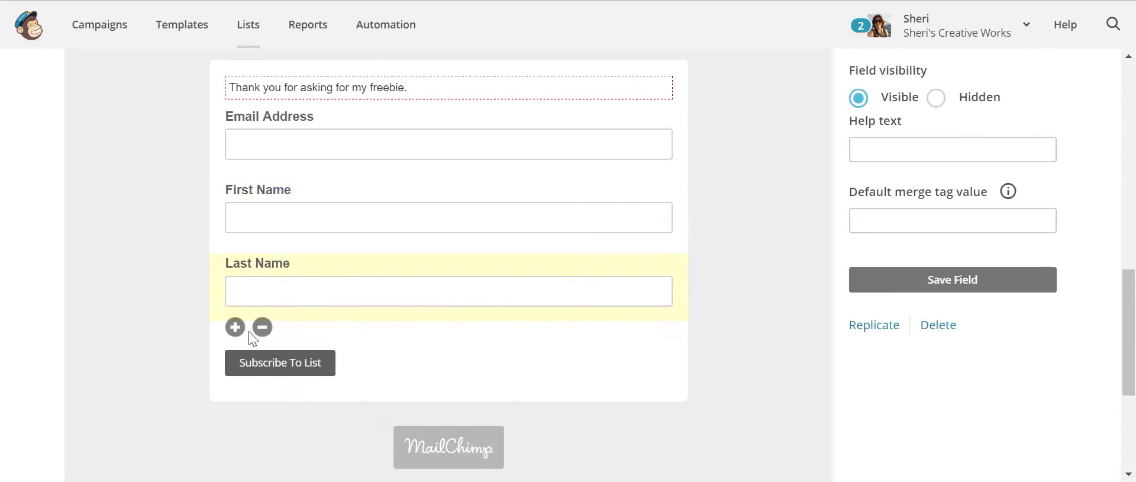
click(263, 325)
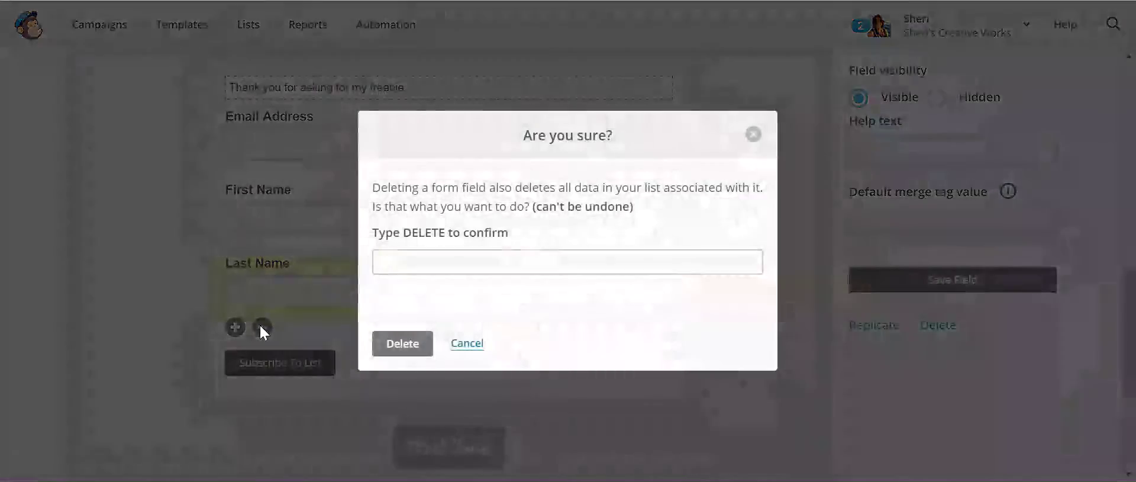
click(447, 266)
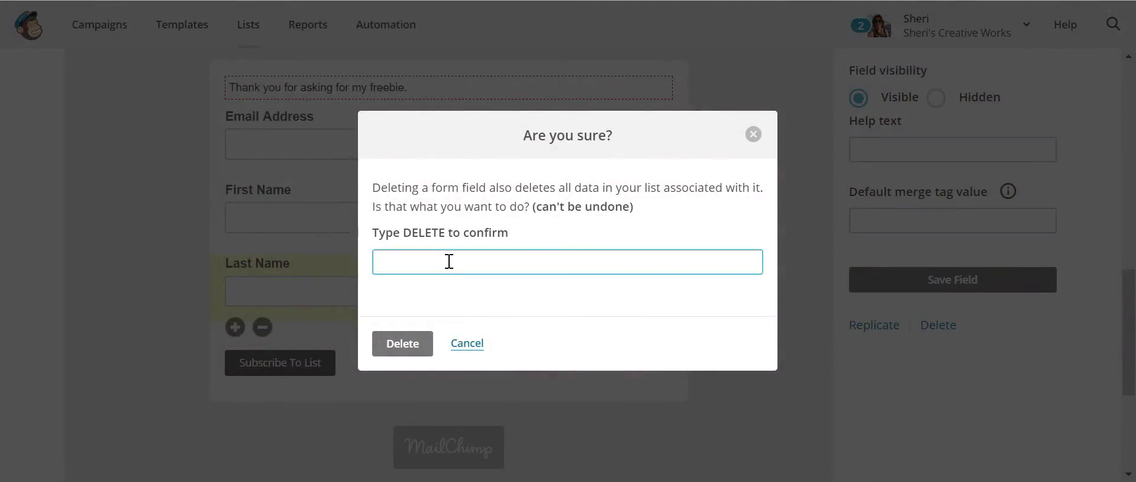
text(Delete)
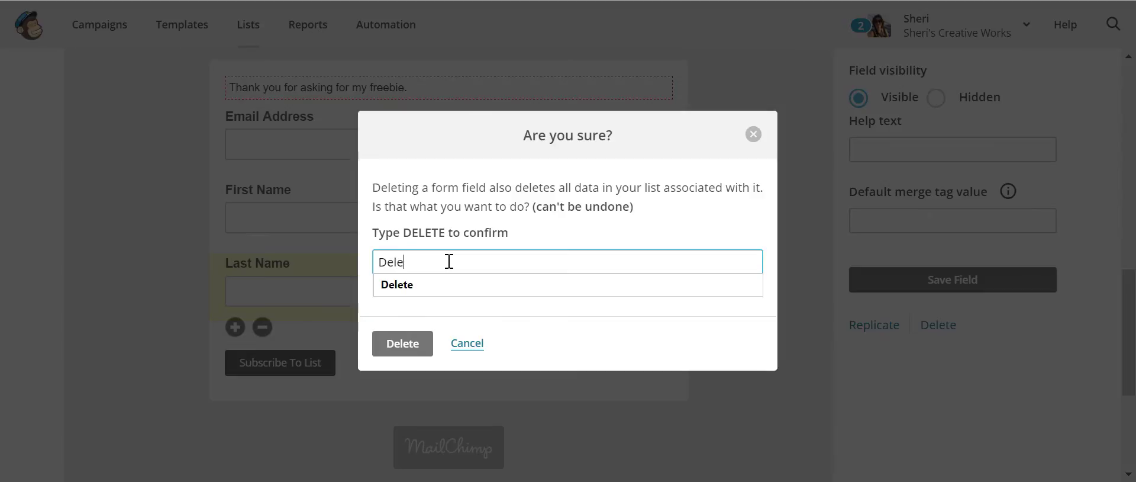
click(403, 342)
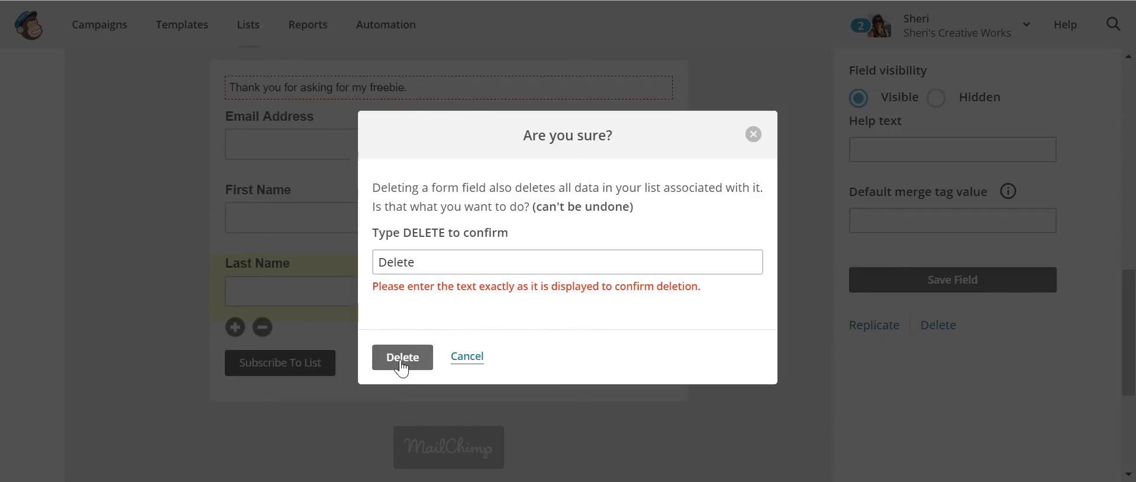
click(436, 260)
key(ctrl+a)
text(De)
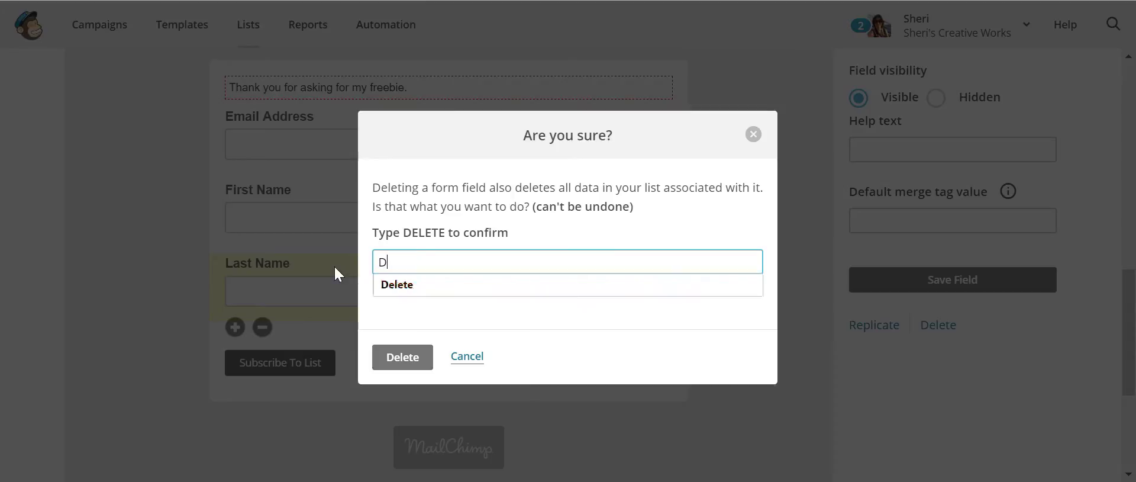
key(BackSpace)
text(ELETE)
click(395, 358)
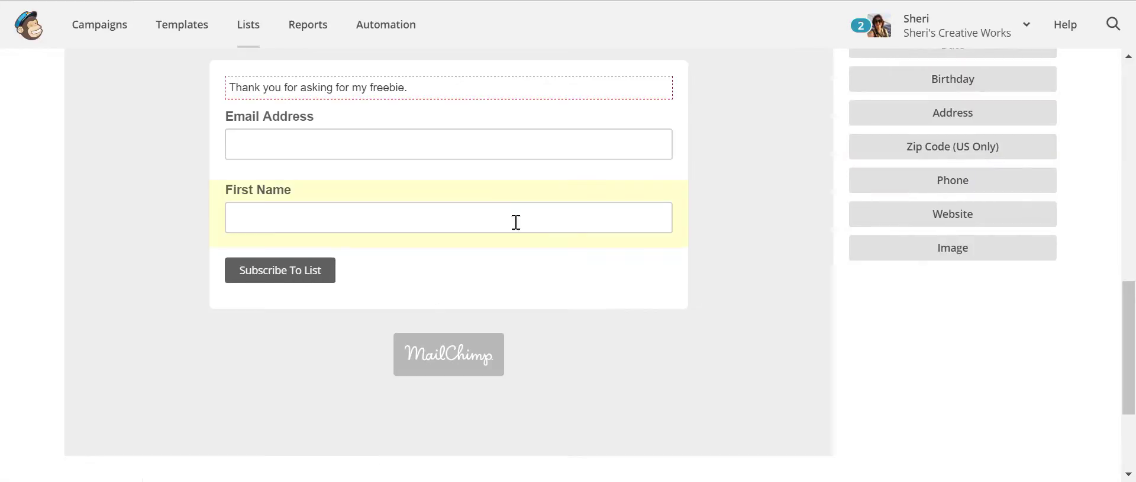
- Switch the form builder to the 'Signup form with alerts' page
scroll(515, 223, up, 3)
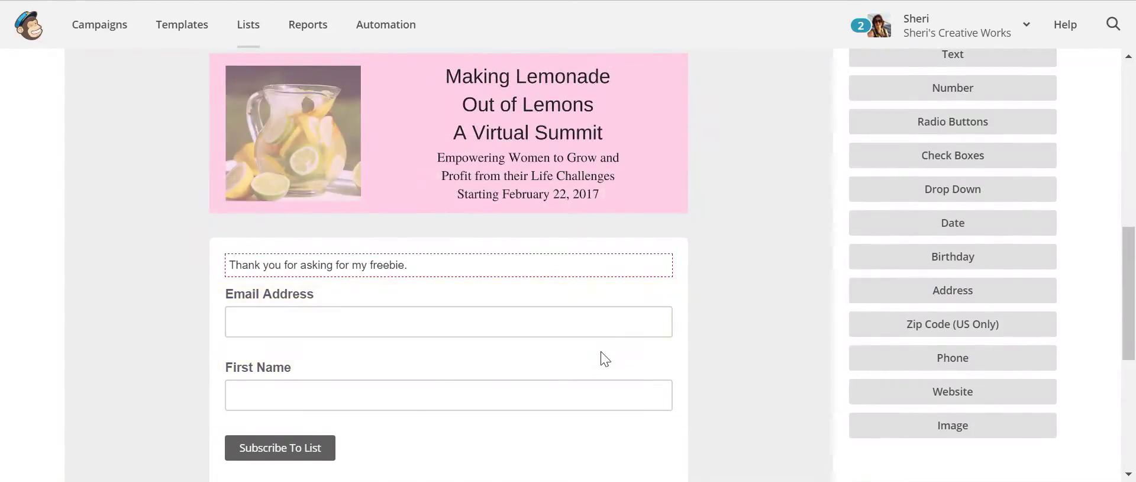
scroll(793, 275, up, 7)
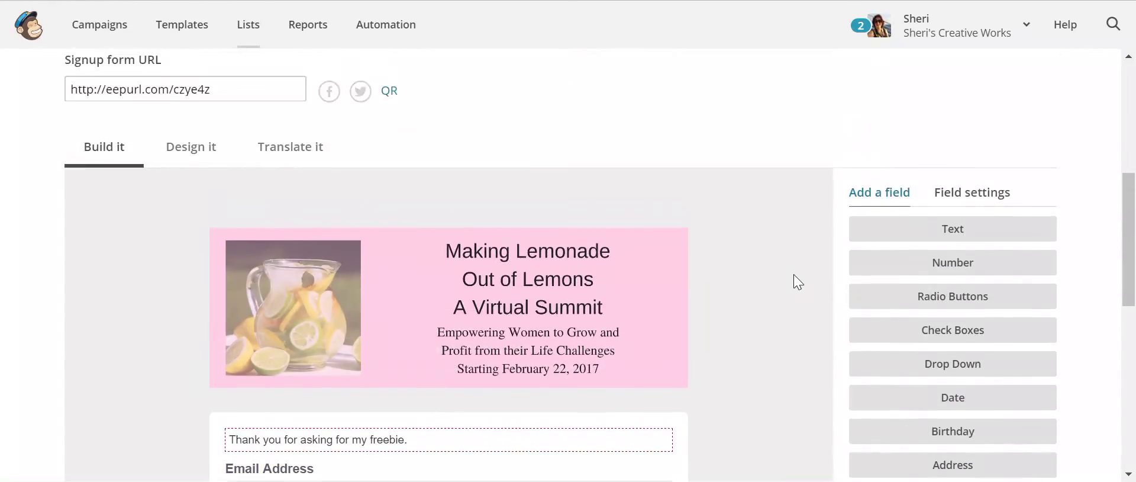
scroll(793, 282, down, 2)
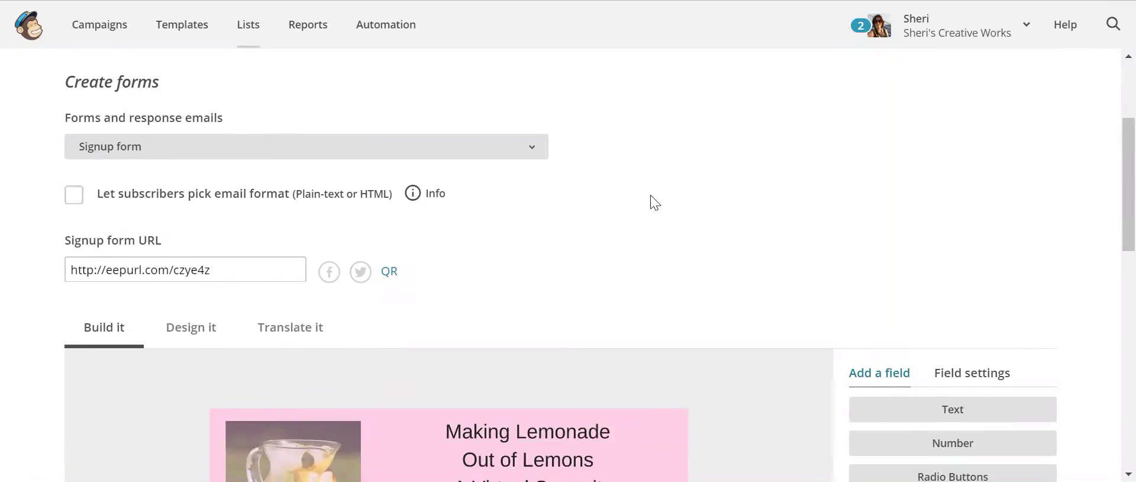
scroll(829, 256, down, 6)
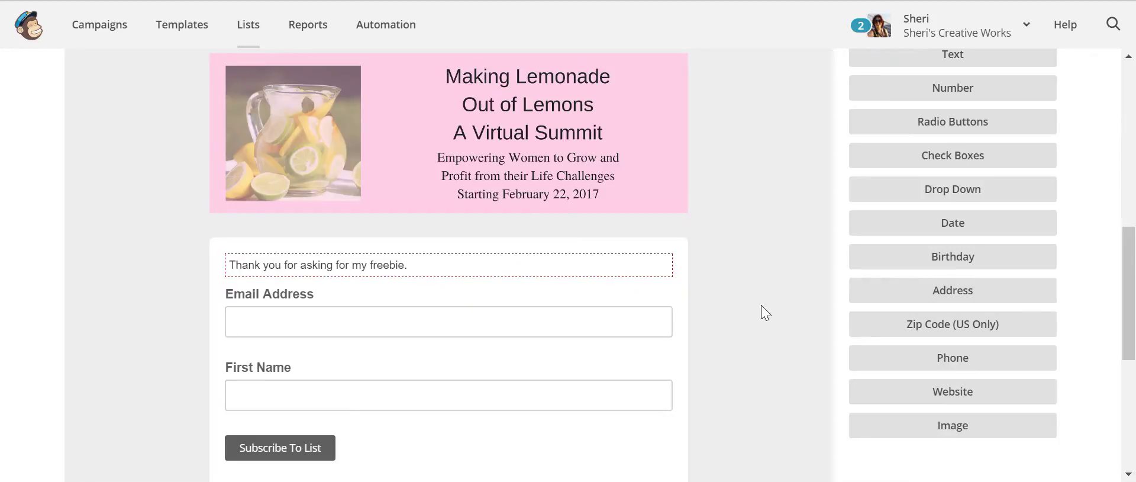
scroll(761, 307, up, 6)
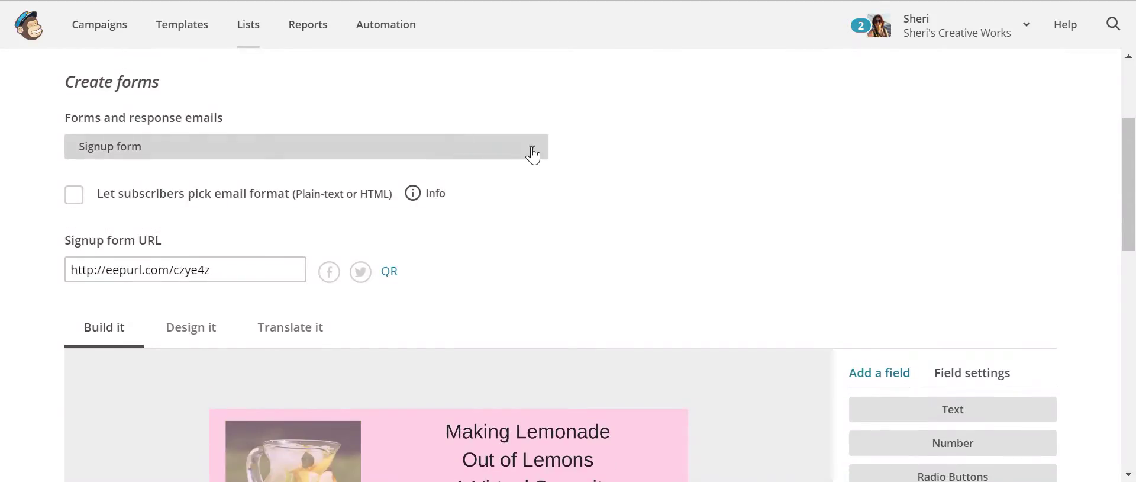
click(530, 150)
click(211, 197)
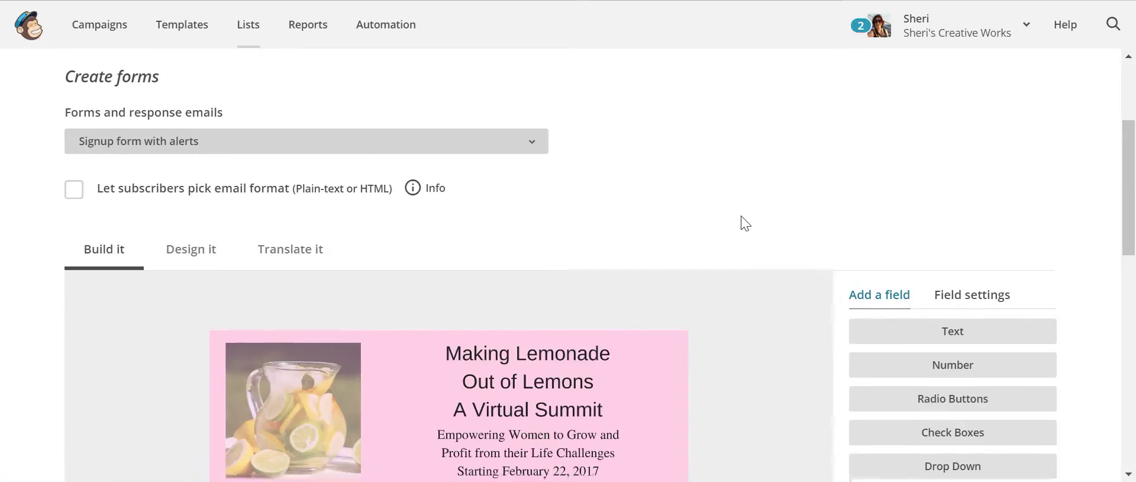
- Review the Signup form with alerts page, with banner, thank-you line and sample error alerts
scroll(743, 216, down, 6)
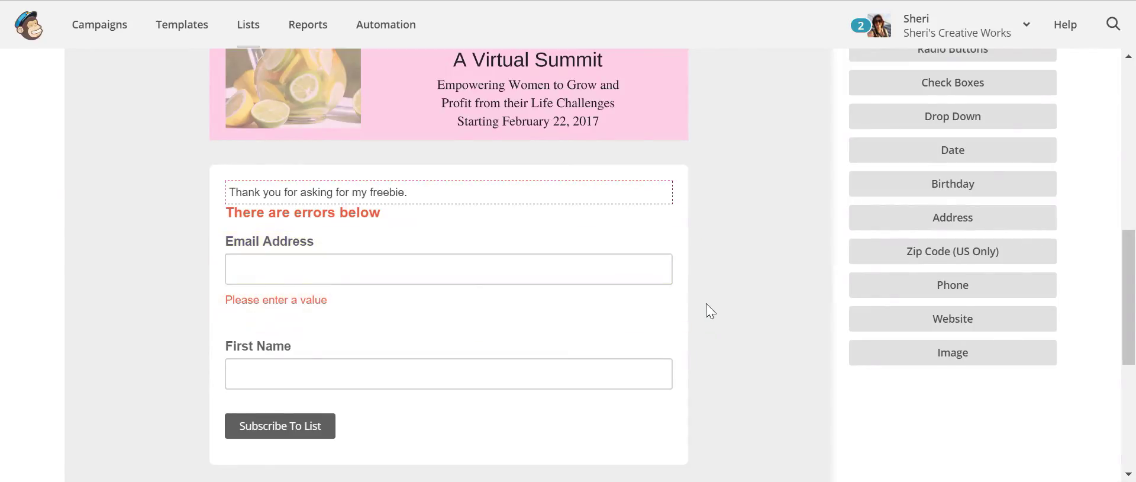
scroll(705, 303, down, 3)
scroll(738, 323, up, 5)
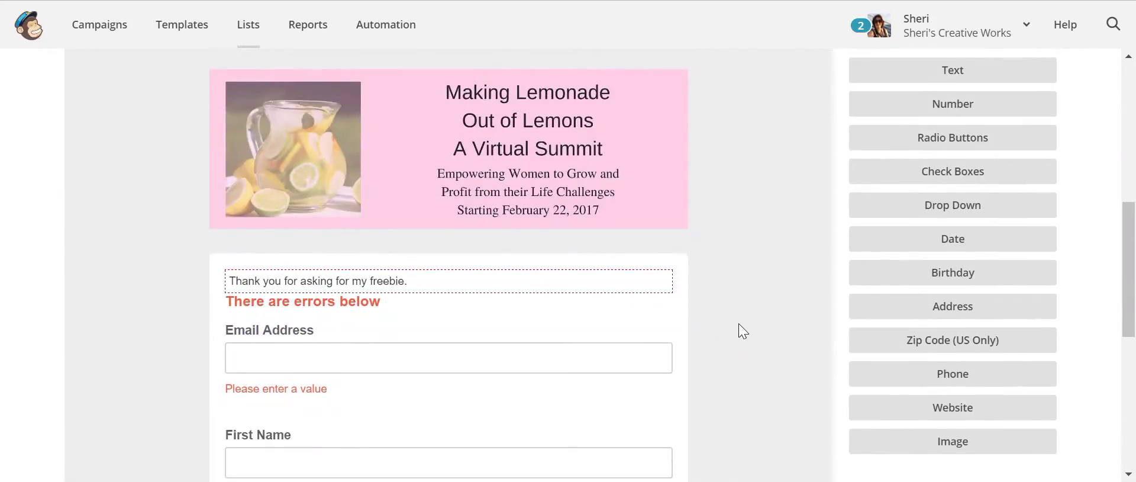
scroll(736, 325, up, 2)
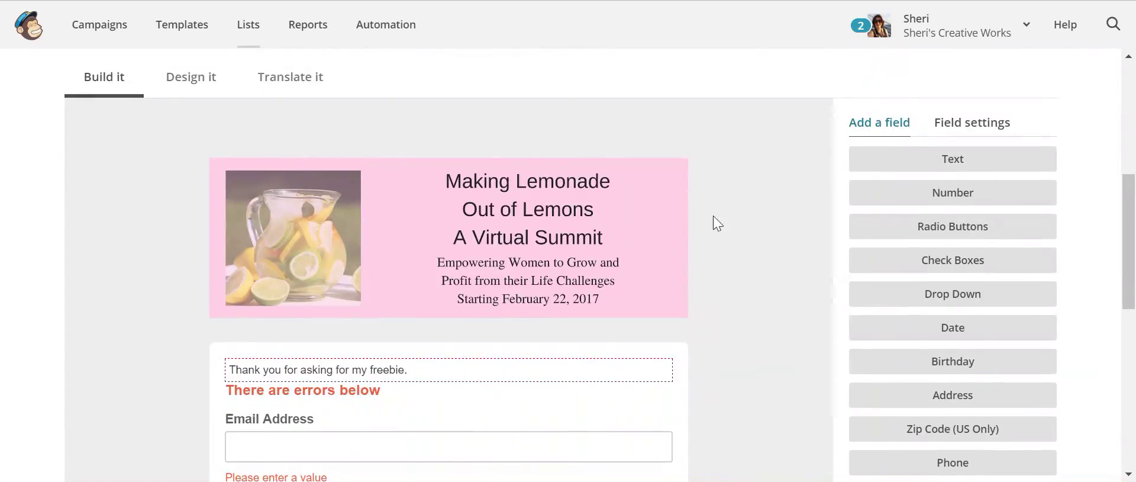
mouse_move(673, 240)
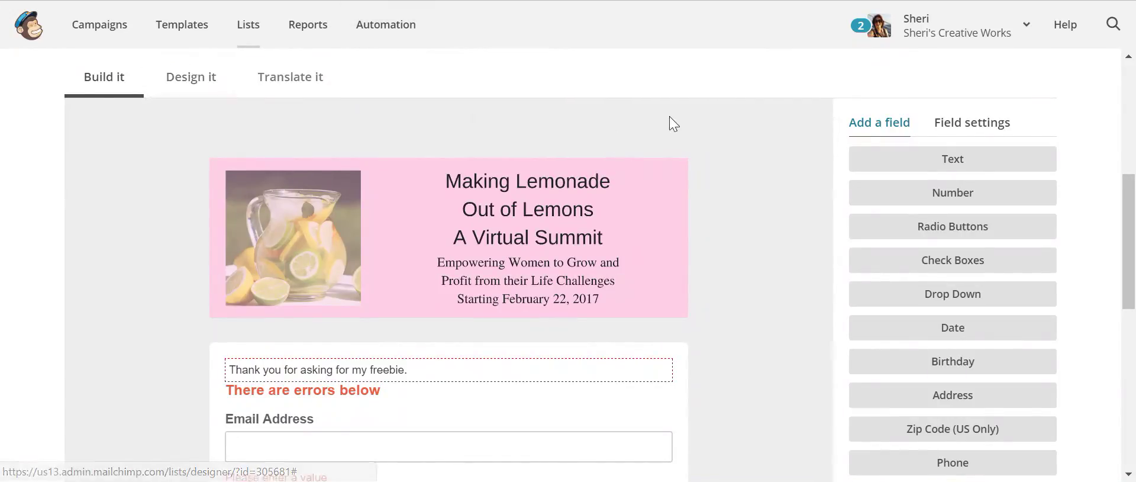
scroll(671, 126, up, 5)
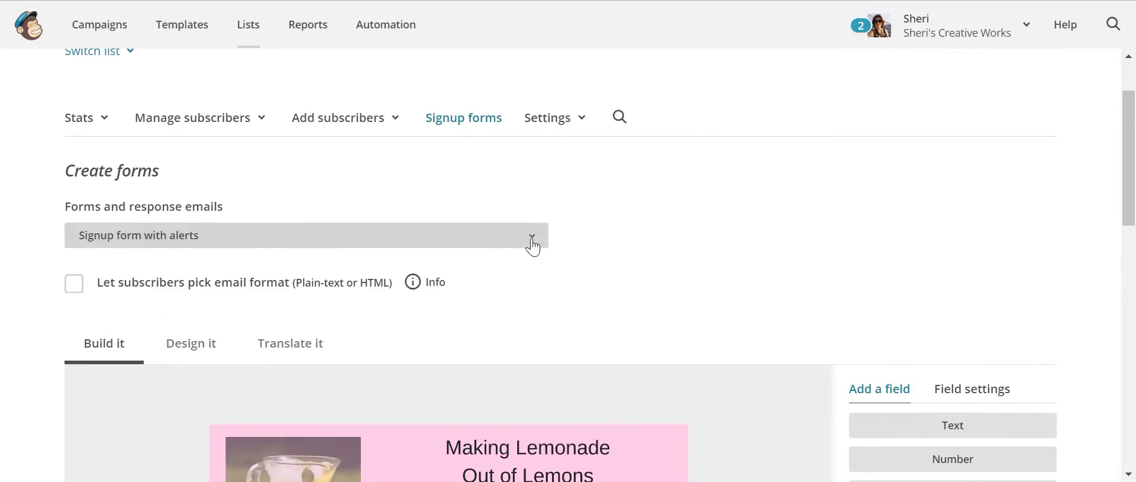
click(532, 237)
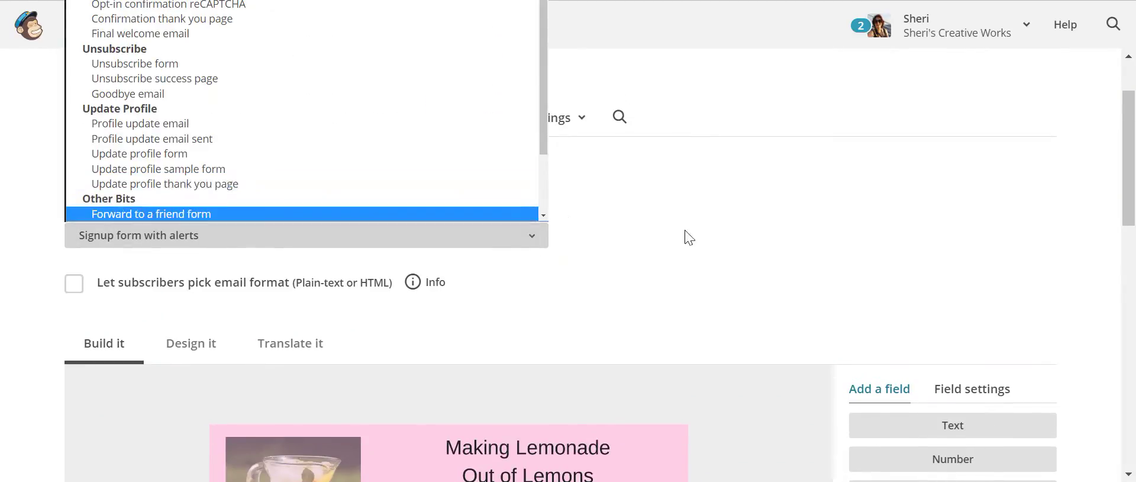
- Switch to the Signup thank you page and open its 'Almost finished...' message for editing
click(534, 241)
scroll(704, 279, up, 2)
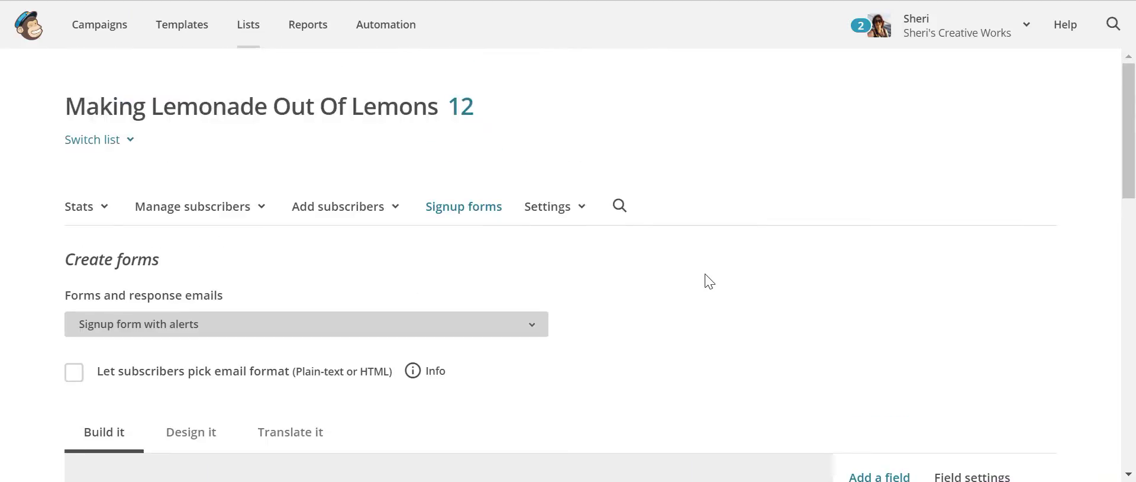
click(531, 331)
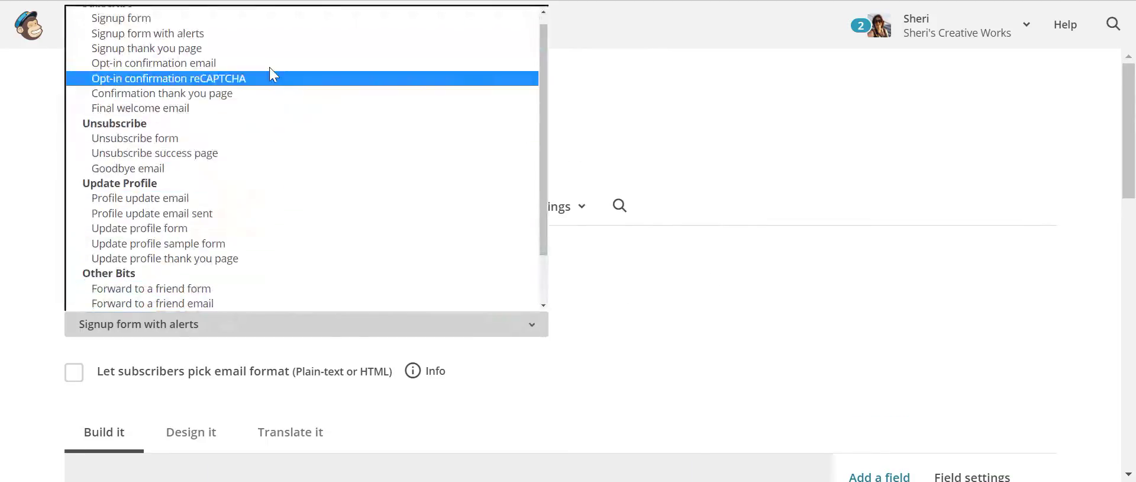
click(266, 50)
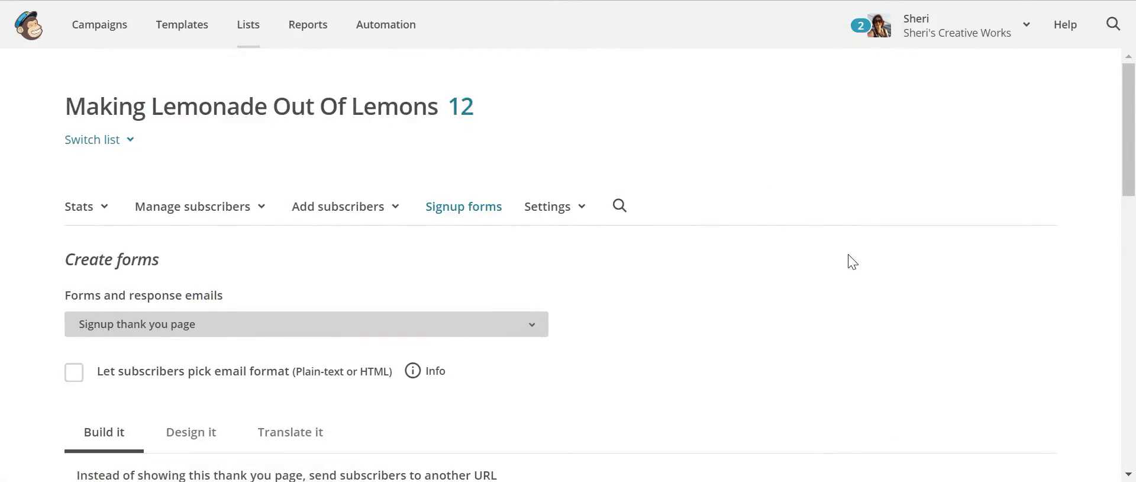
scroll(852, 261, down, 8)
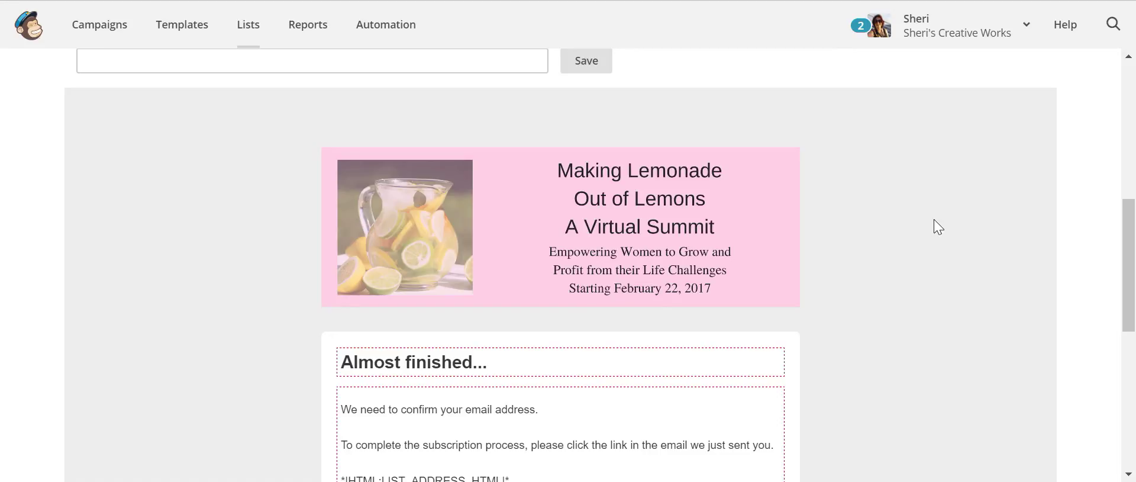
scroll(958, 227, down, 2)
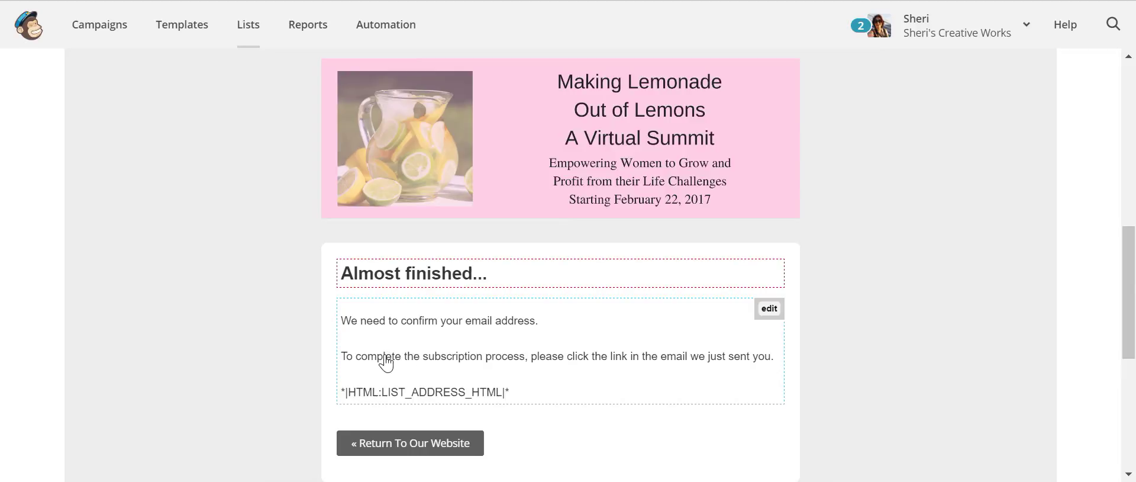
click(768, 311)
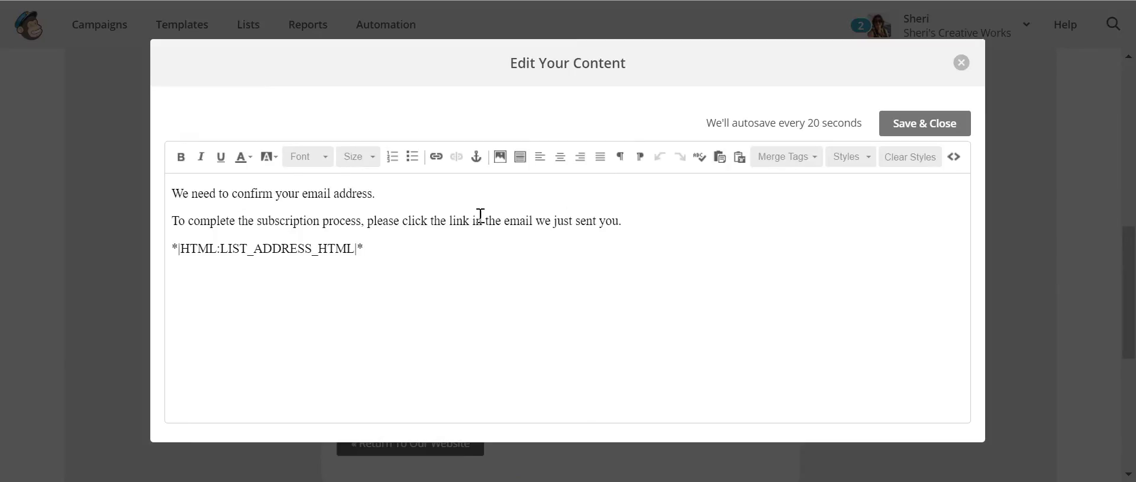
- Reword the message to promise the free ebook - Making Lemonade out of Lemons, 'Please…' as new paragraph, and save
drag(356, 221, 251, 213)
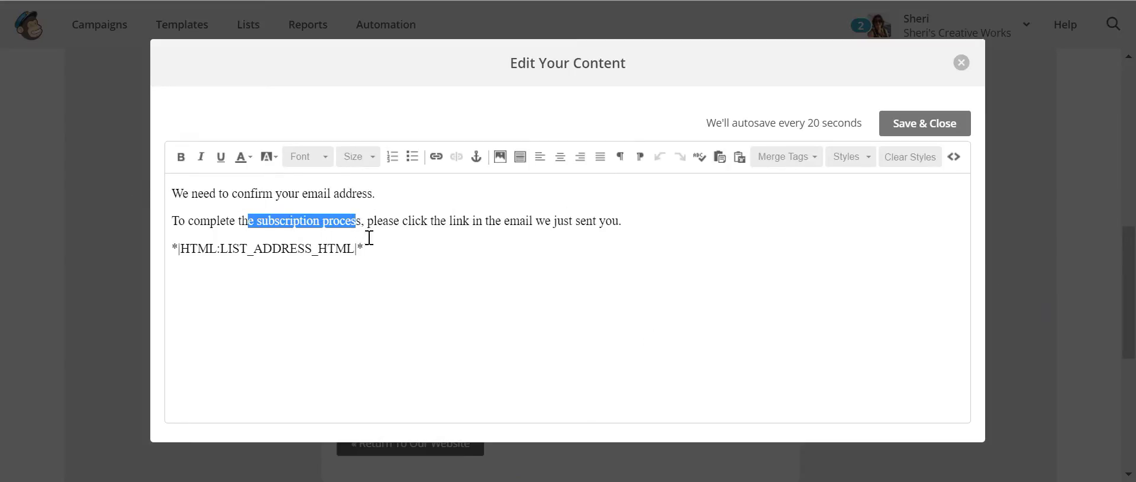
drag(361, 220, 142, 228)
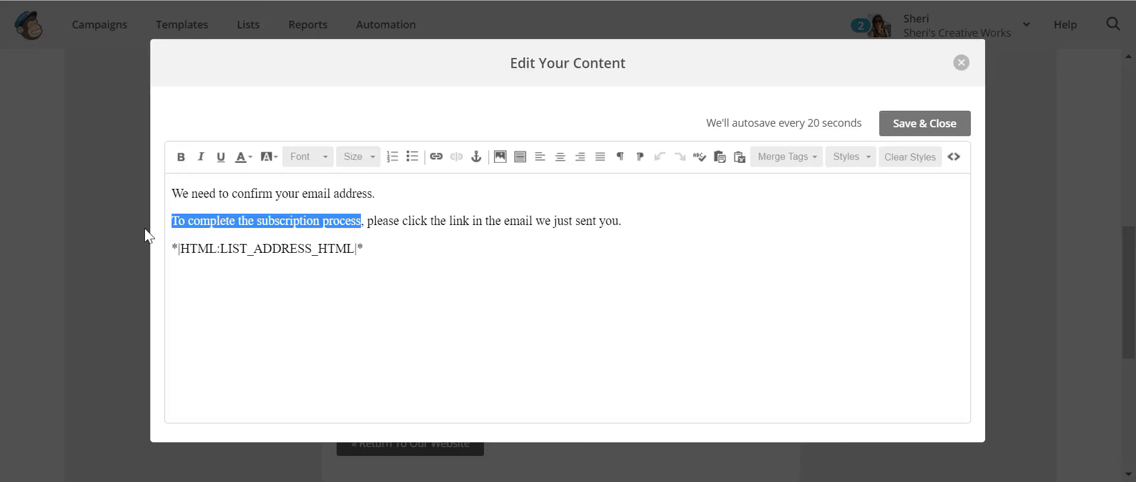
text(And then we will send you your fg)
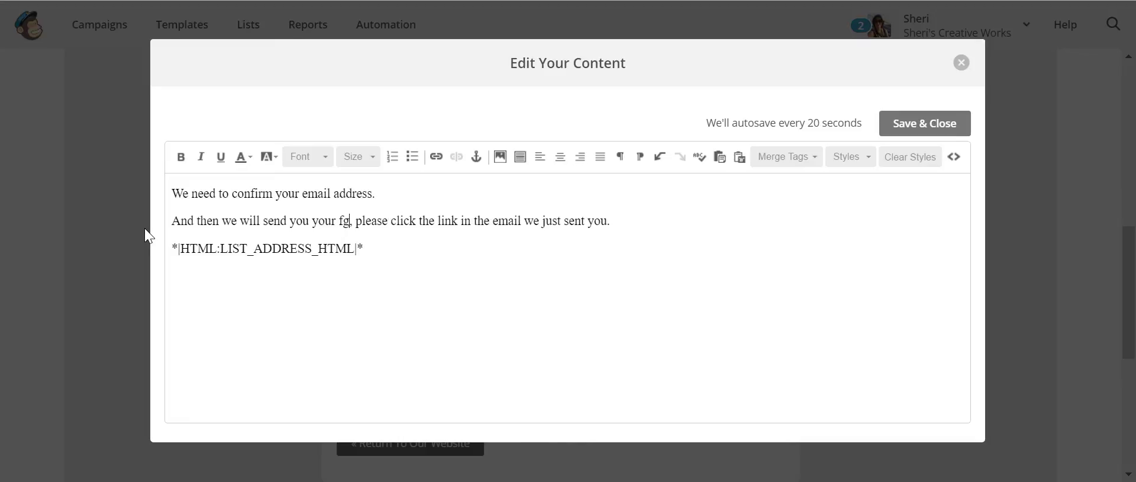
key(BackSpace)
text(re)
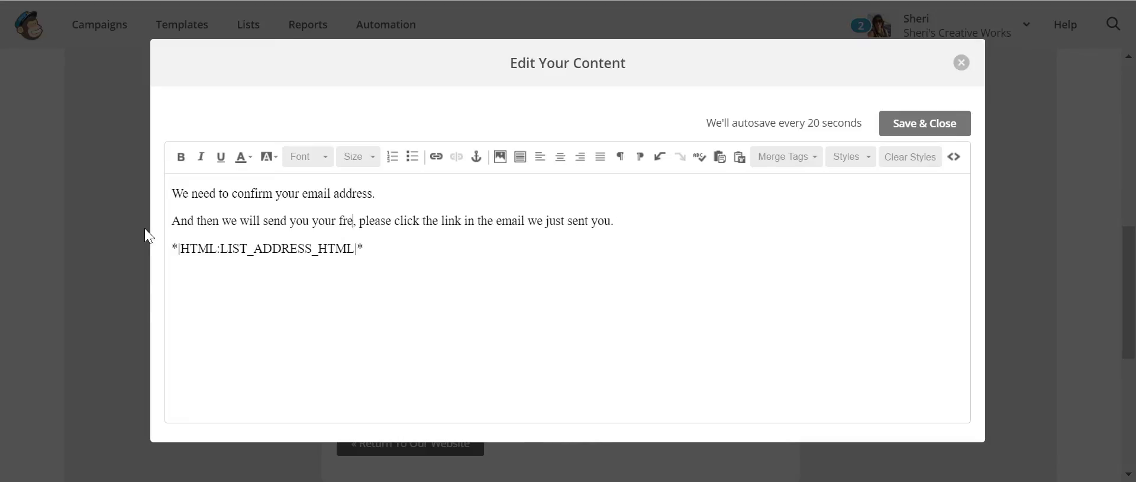
text(e ebook )
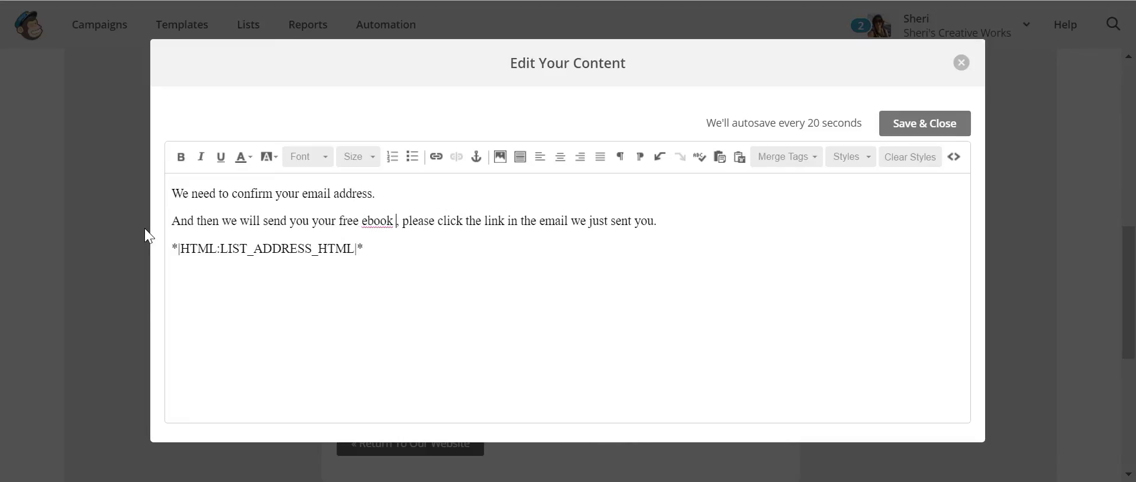
text(- Making Le)
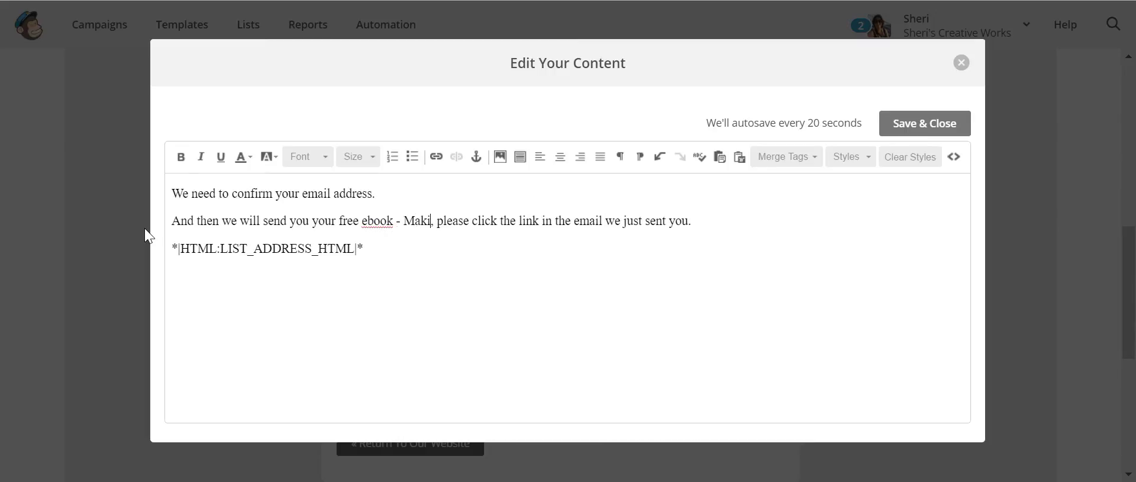
text(monade out)
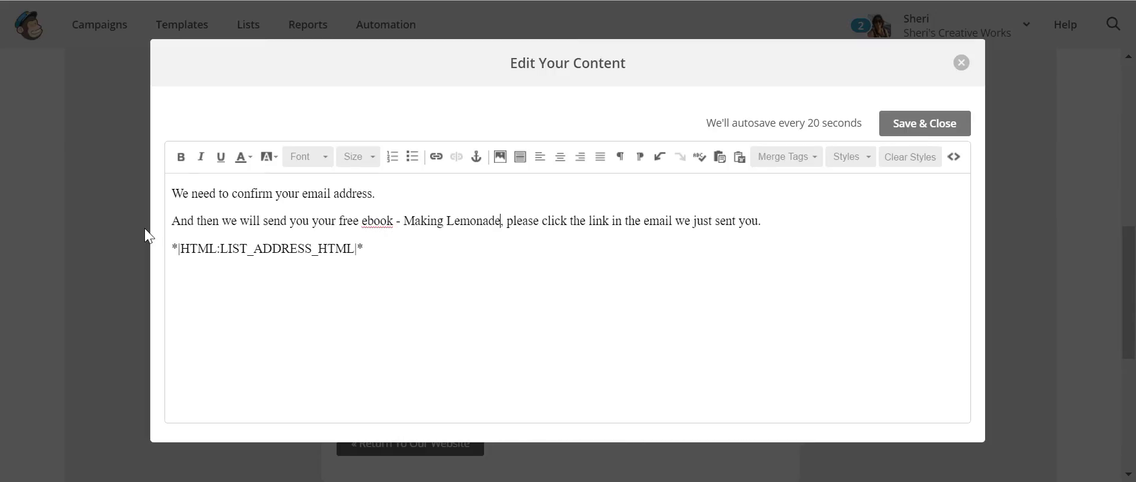
text( of Le)
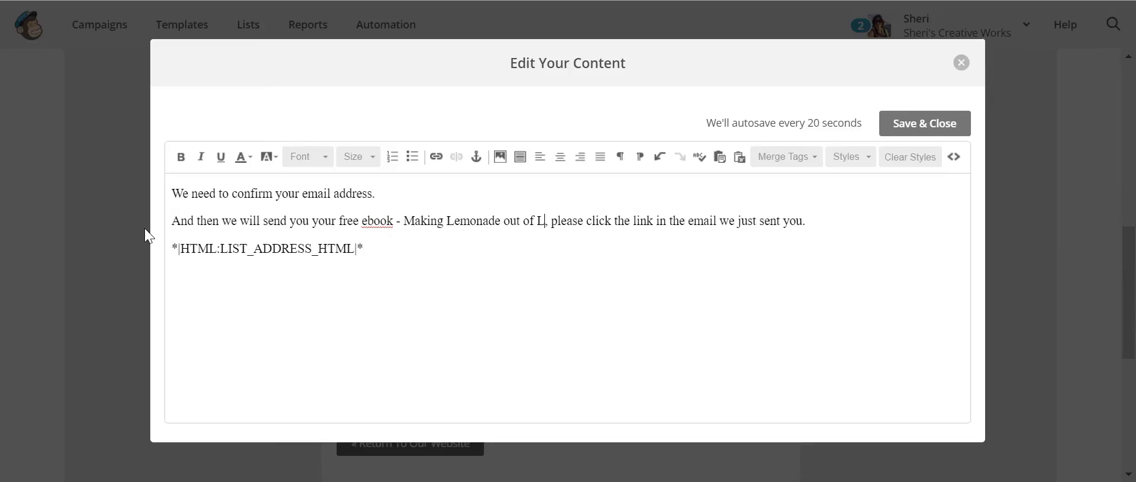
text(mons.)
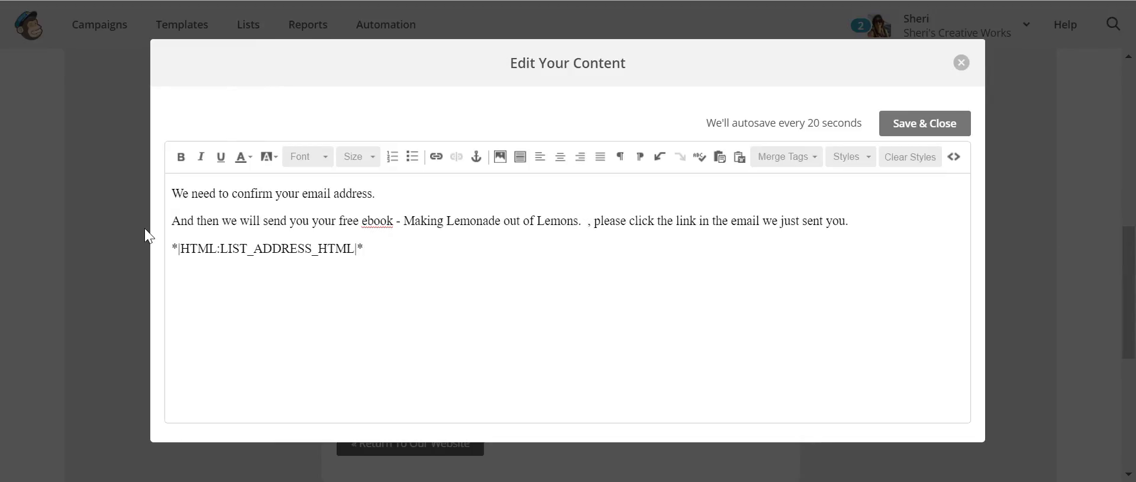
key(Delete)
key(Delete)
key(Delete)
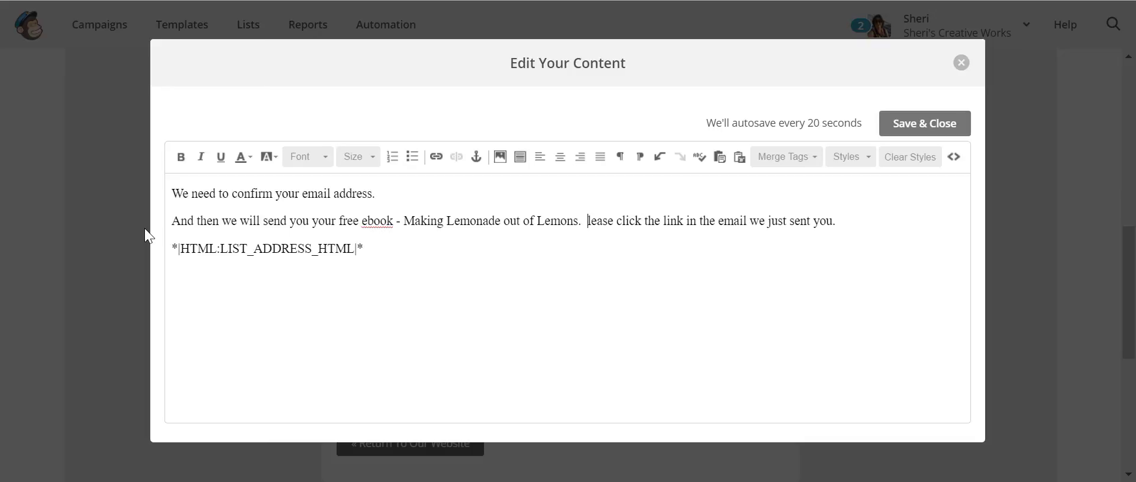
text(P)
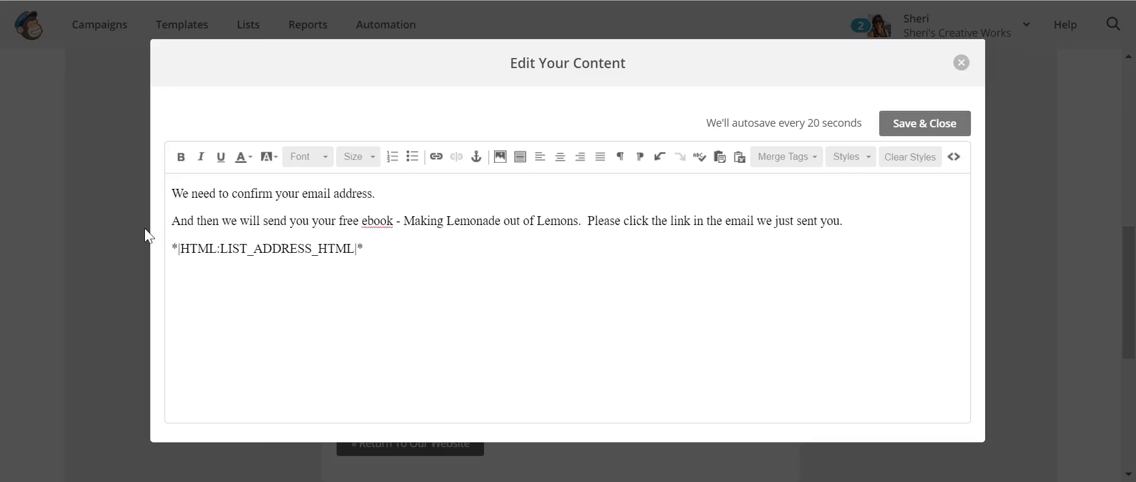
key(shift+Return)
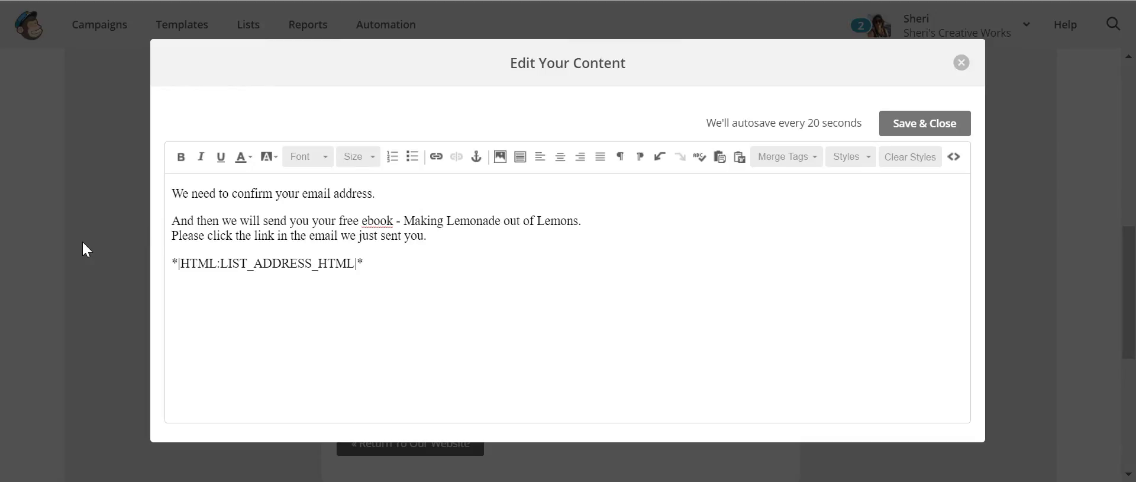
key(Return)
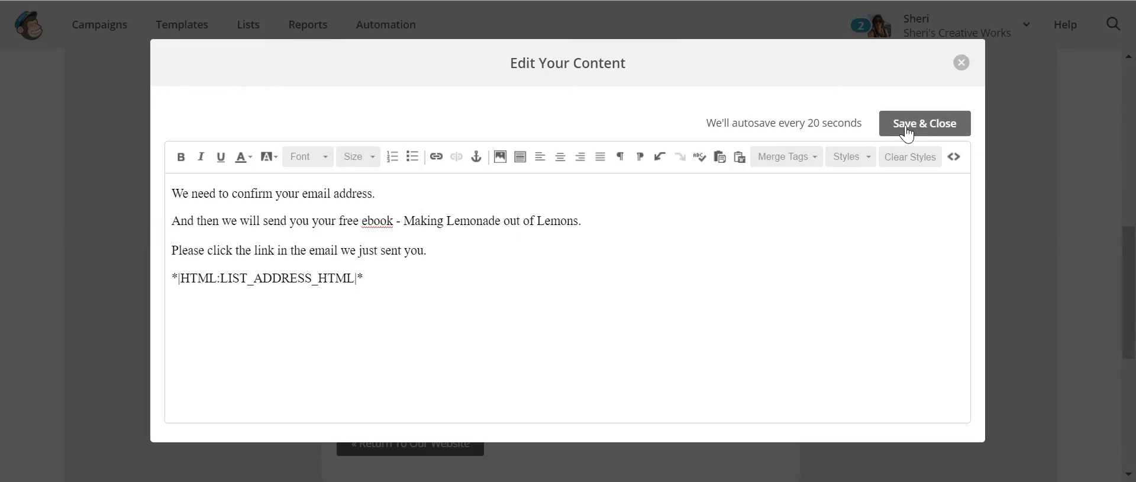
click(942, 127)
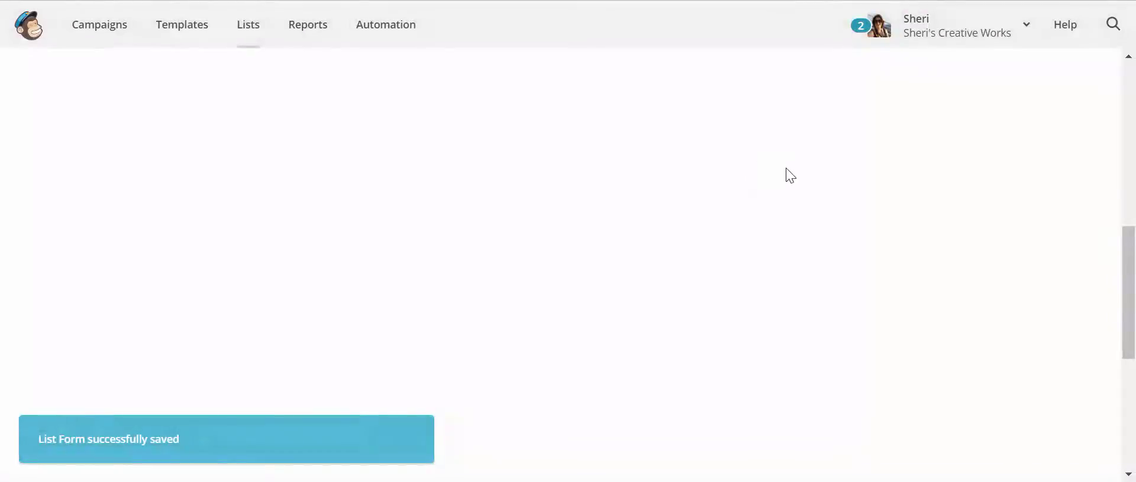
scroll(785, 167, down, 3)
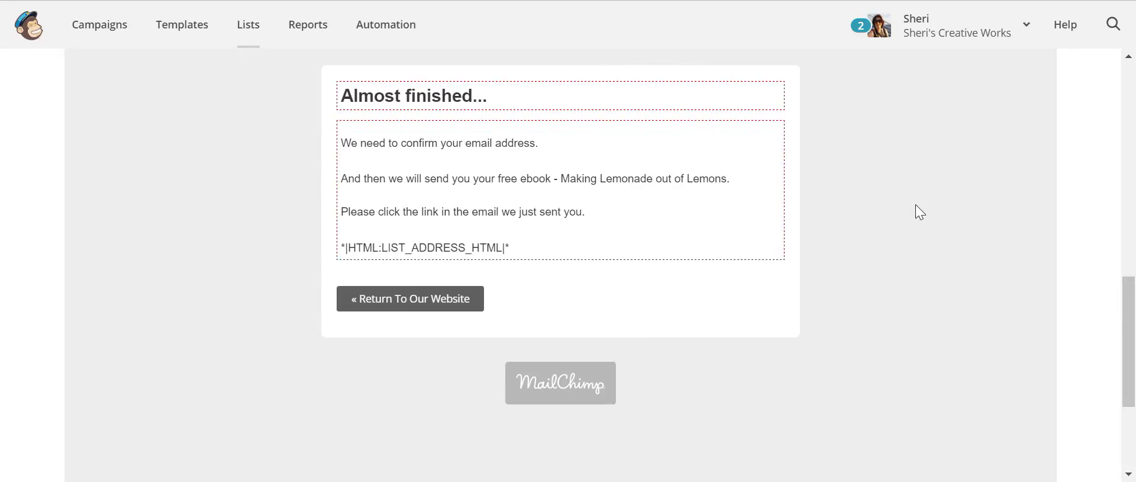
scroll(917, 204, up, 6)
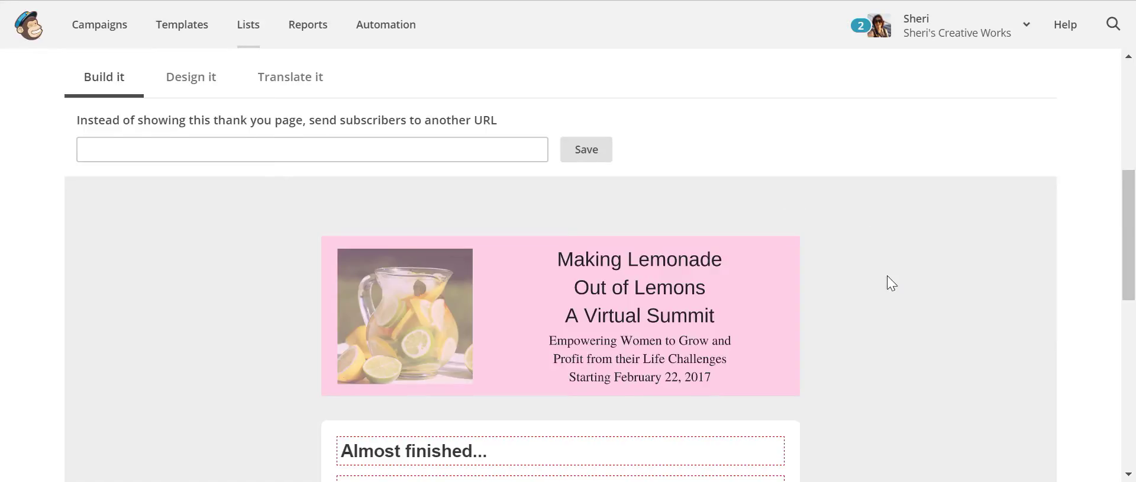
scroll(890, 281, down, 3)
scroll(906, 284, up, 5)
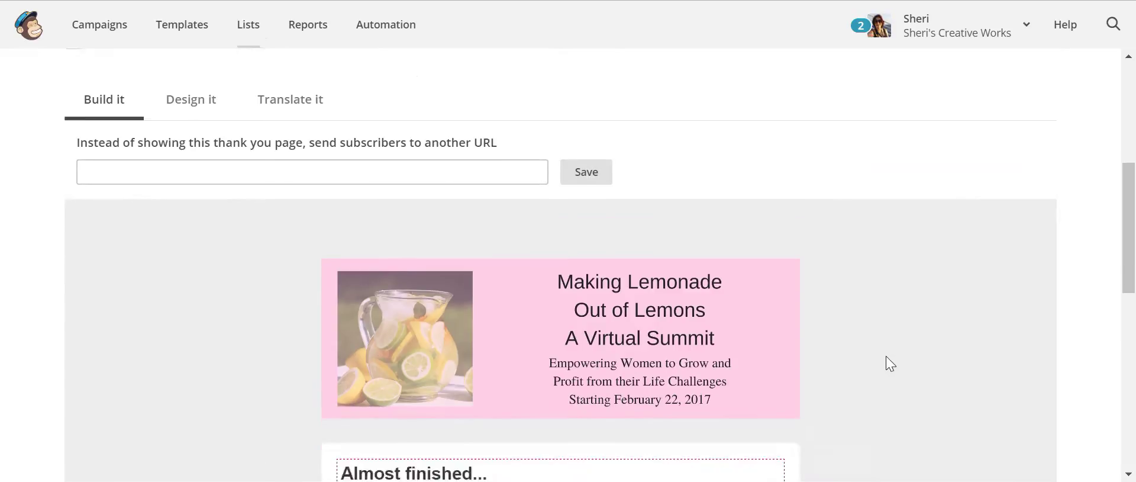
scroll(886, 356, down, 5)
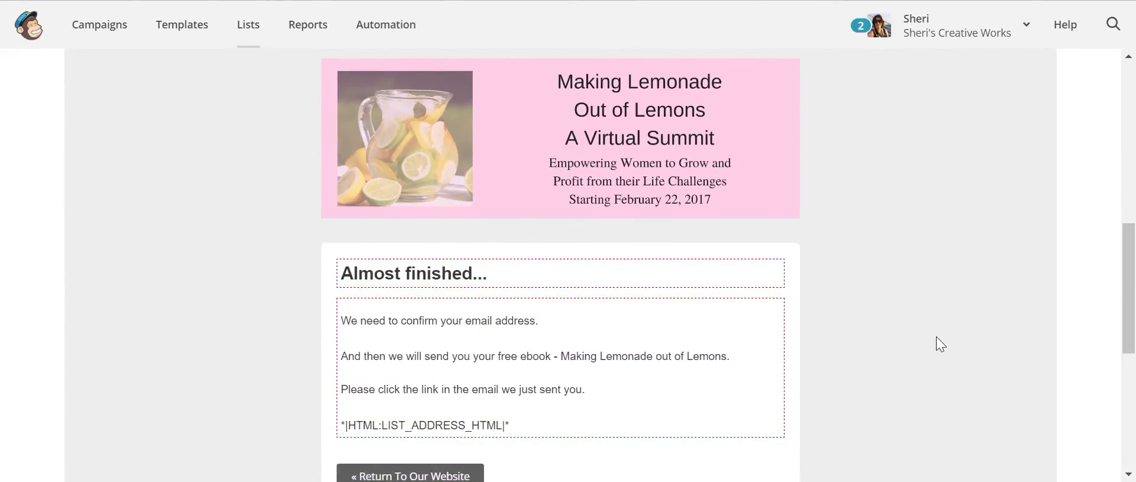
scroll(921, 361, up, 2)
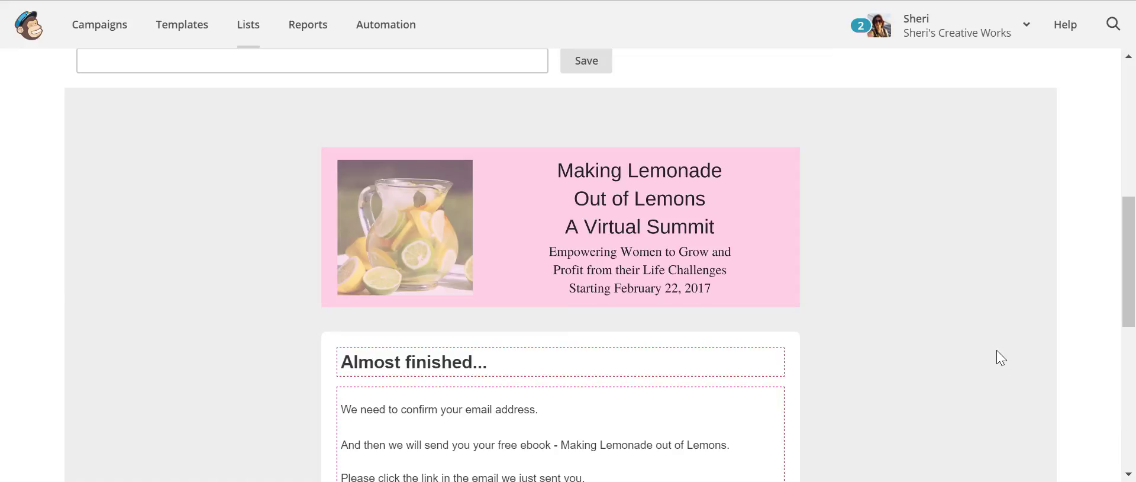
scroll(997, 348, up, 2)
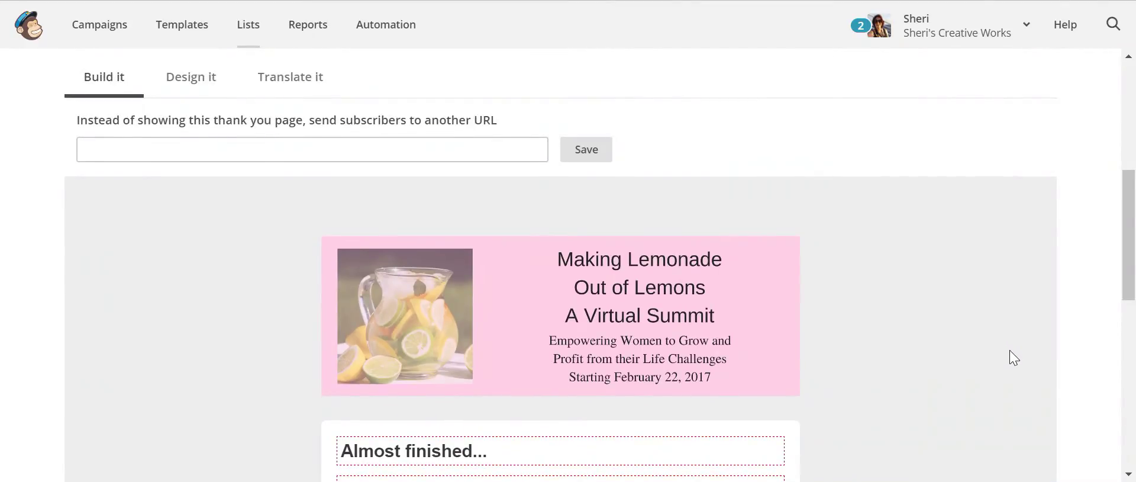
scroll(1013, 349, down, 3)
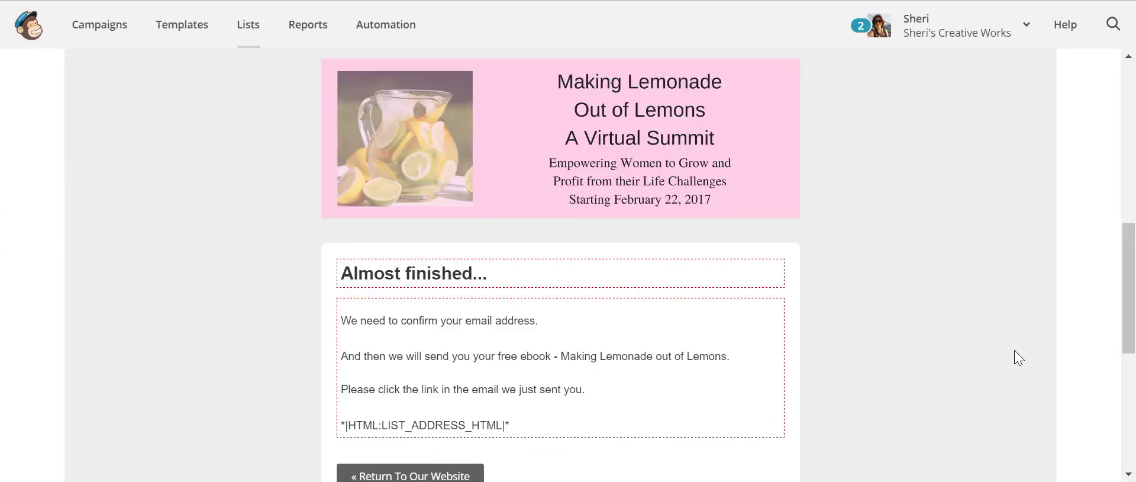
scroll(1013, 350, up, 5)
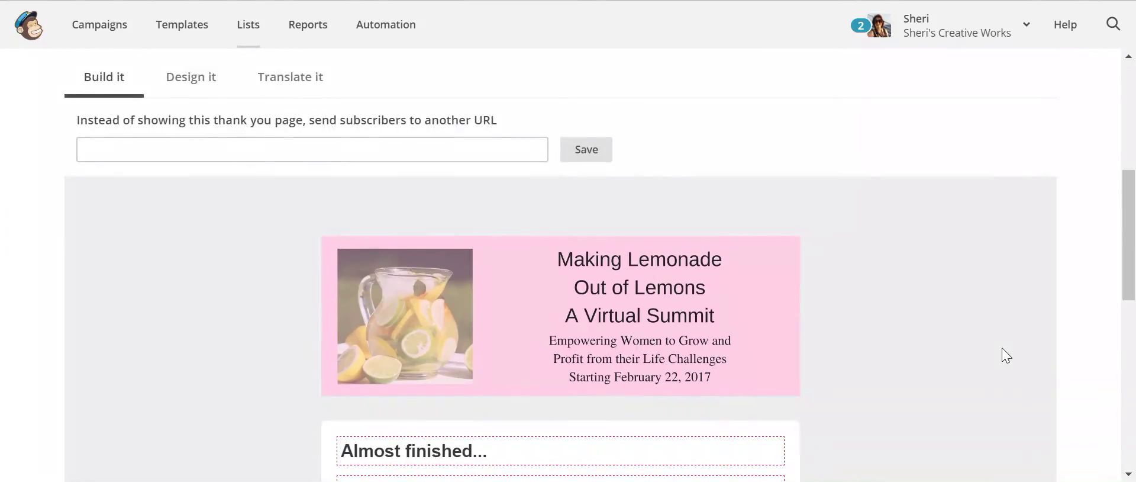
scroll(1005, 355, up, 5)
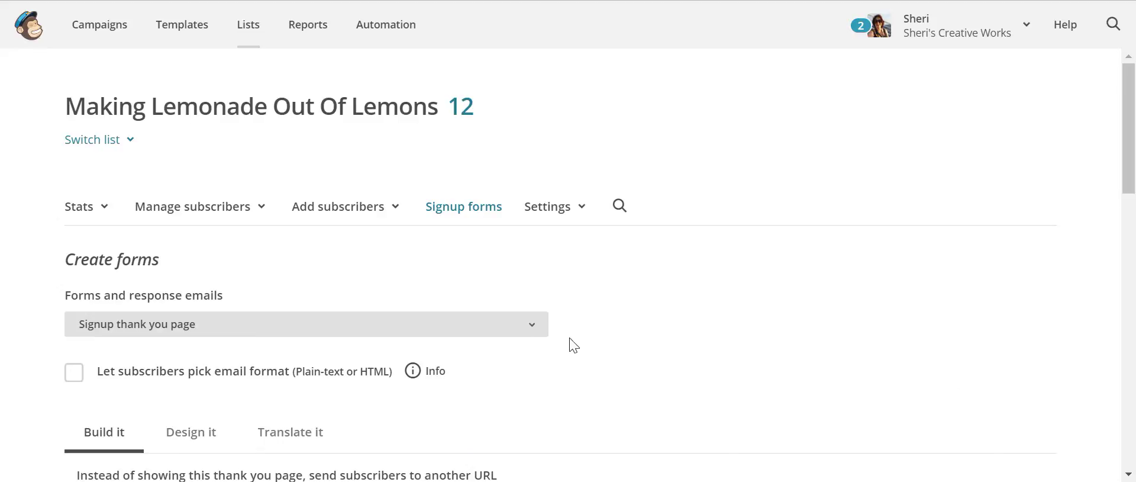
click(540, 330)
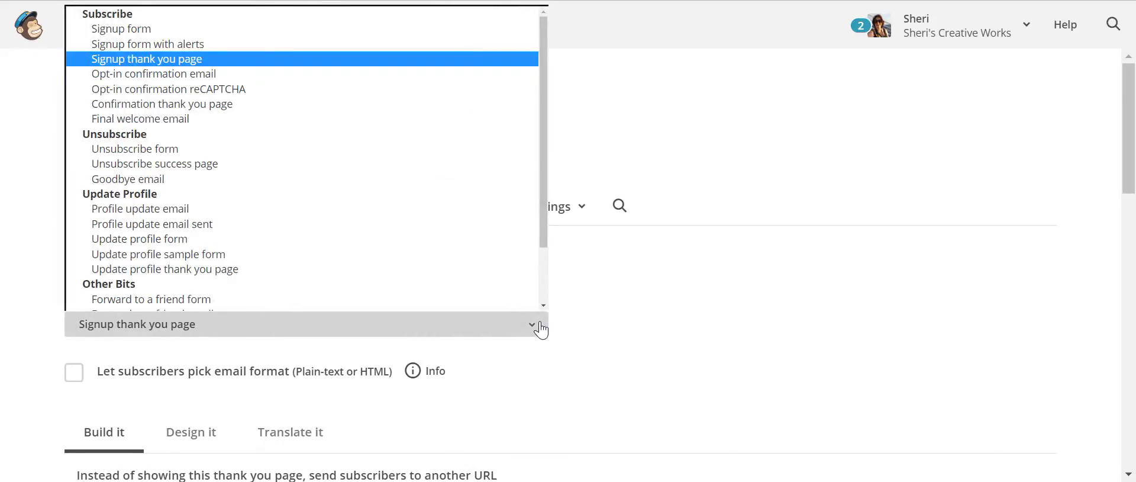
- Switch to the Opt-in confirmation email and review its From, Reply-to, Subject and body
scroll(308, 166, down, 1)
click(243, 67)
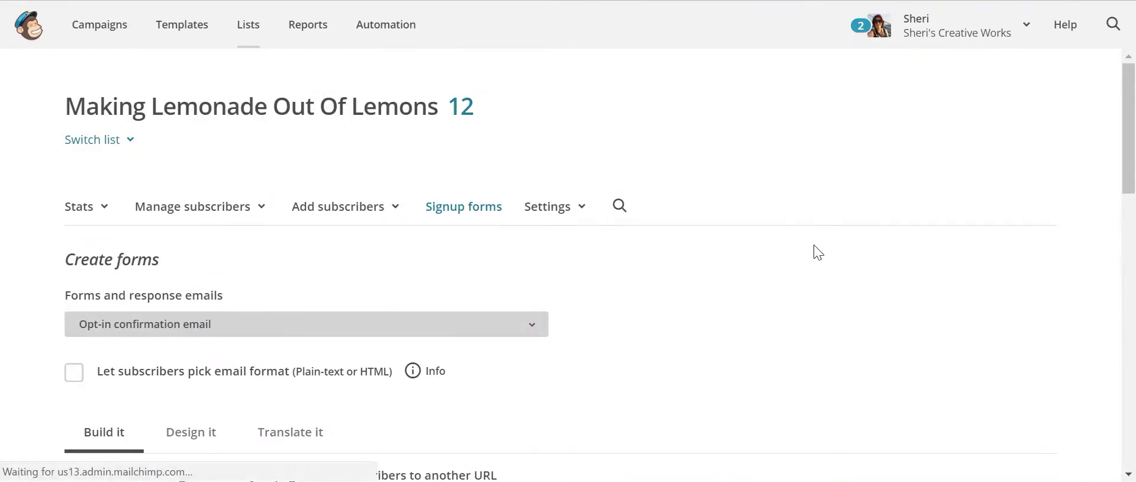
scroll(939, 255, down, 5)
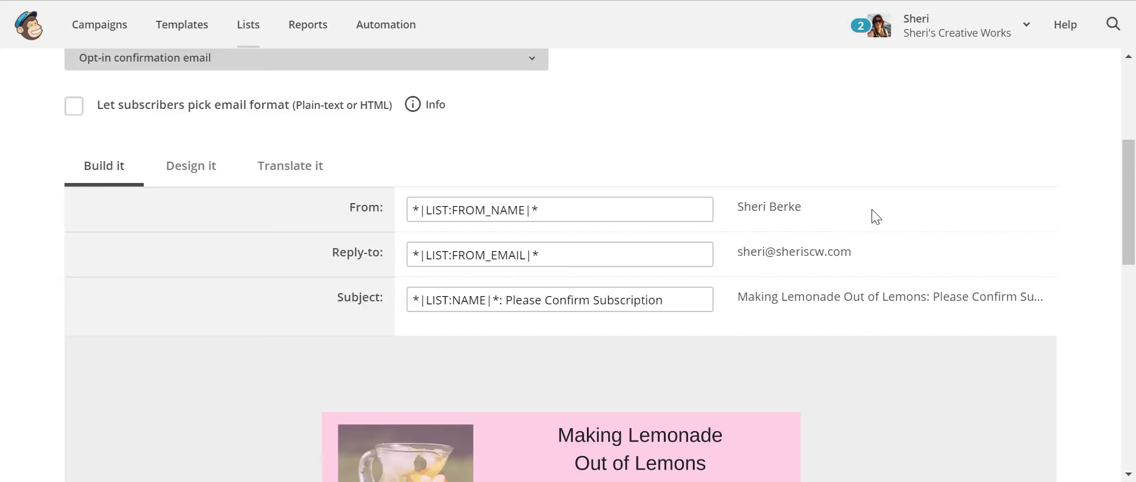
click(813, 206)
scroll(1047, 287, down, 2)
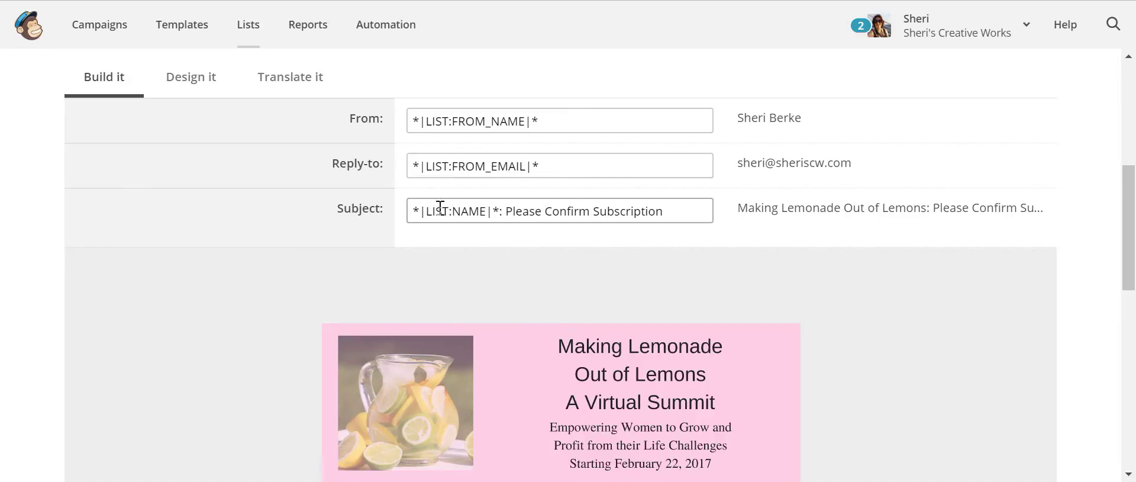
click(507, 210)
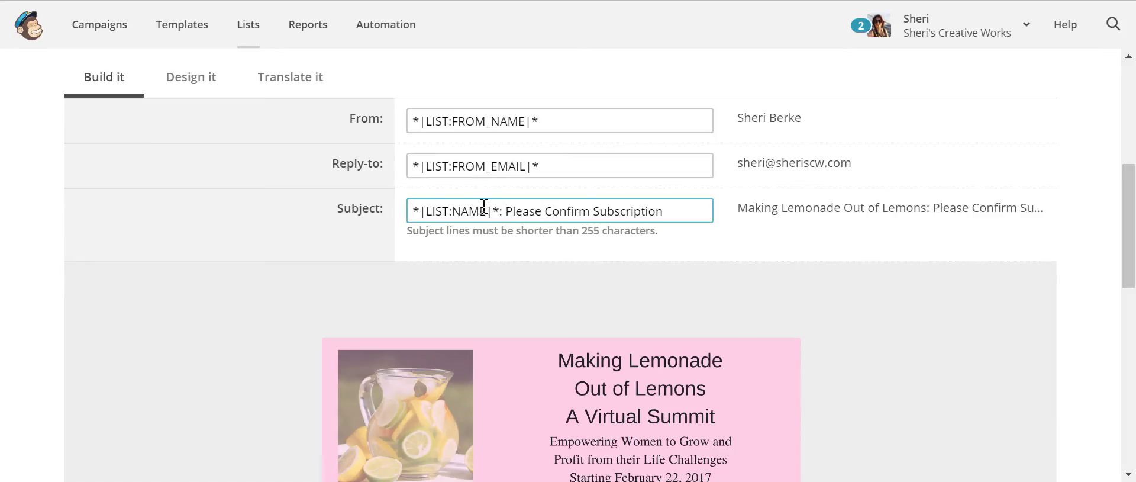
drag(779, 214, 771, 214)
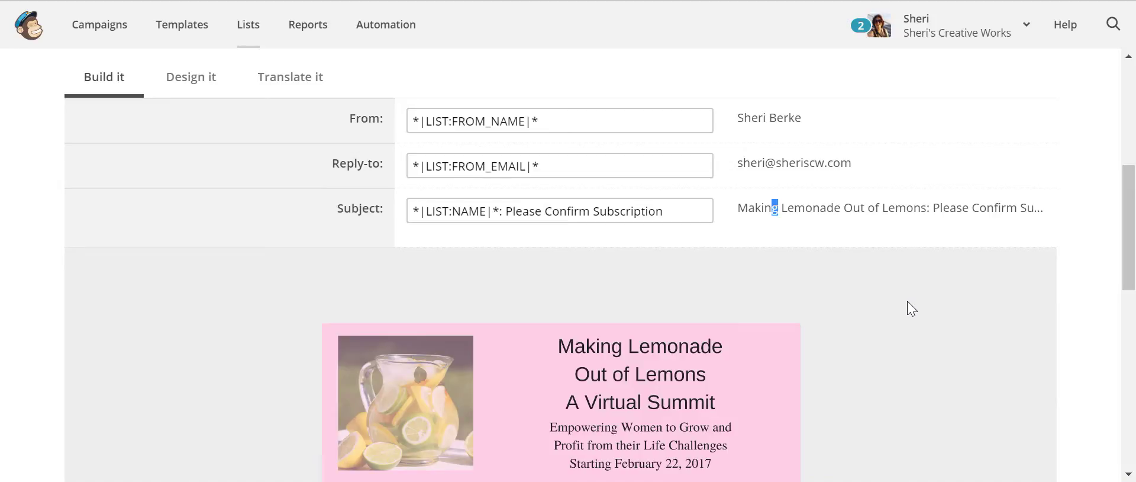
scroll(907, 300, down, 6)
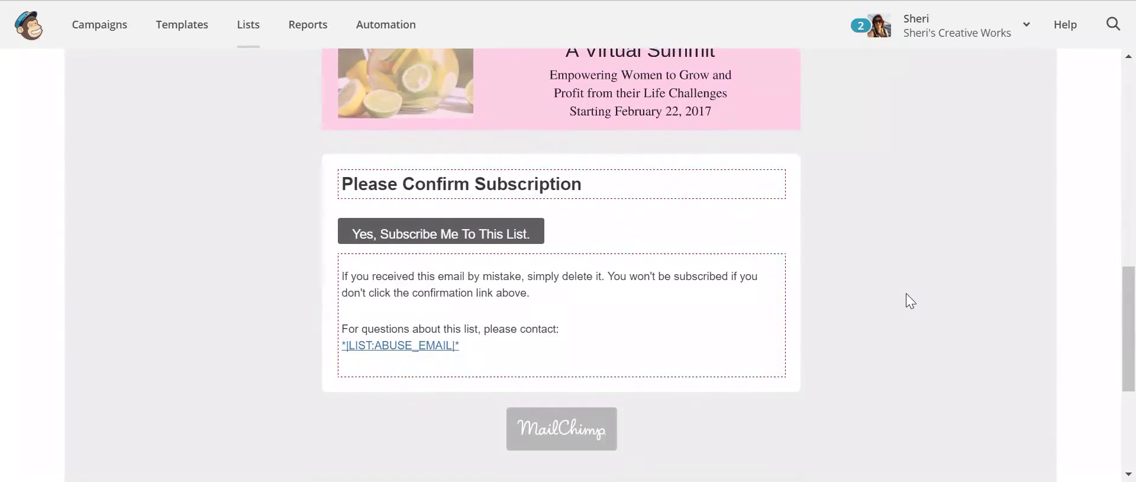
mouse_move(572, 180)
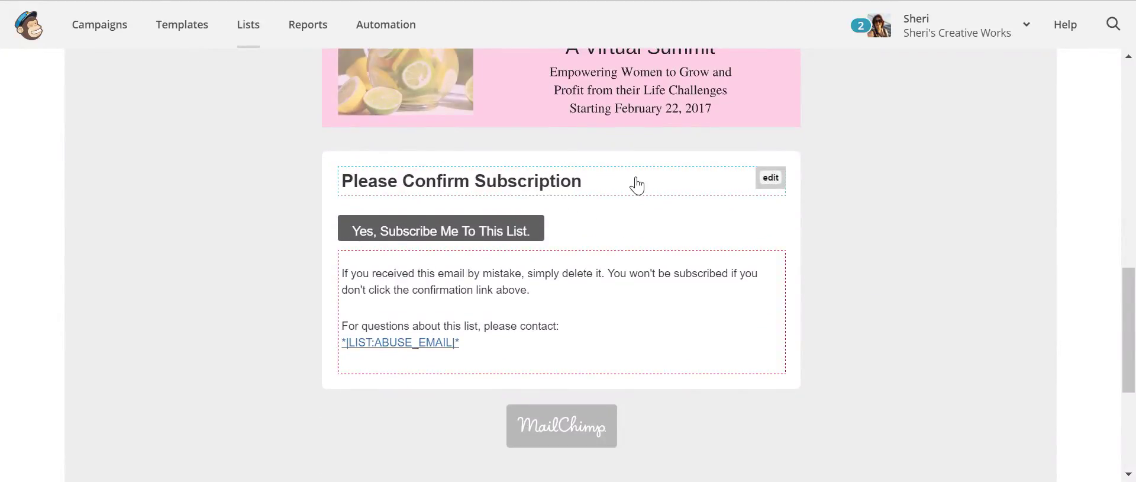
scroll(613, 200, up, 2)
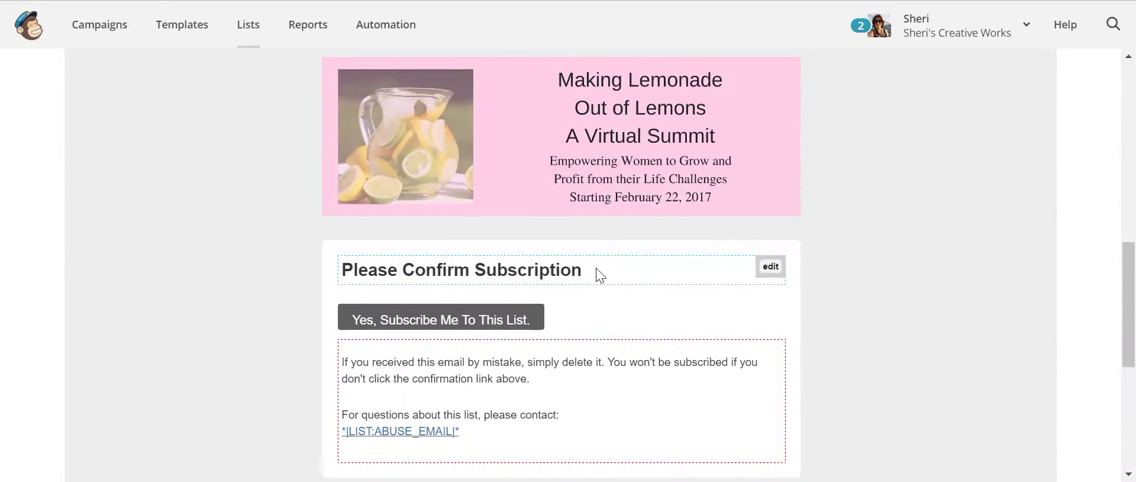
- Replace the Please Confirm Subscription heading with the e-mail confirmation and free-ebook message
click(599, 274)
drag(332, 152, 98, 147)
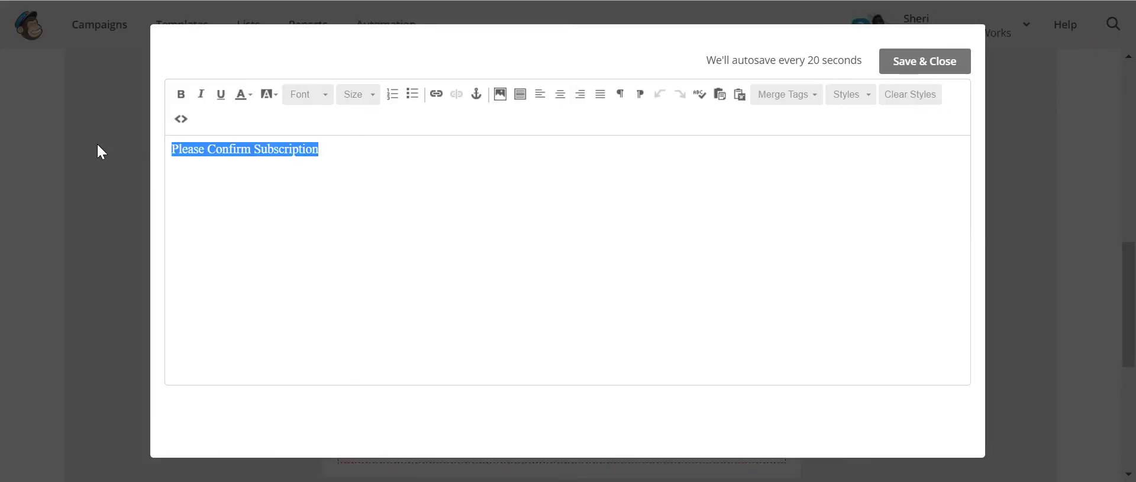
text(Please )
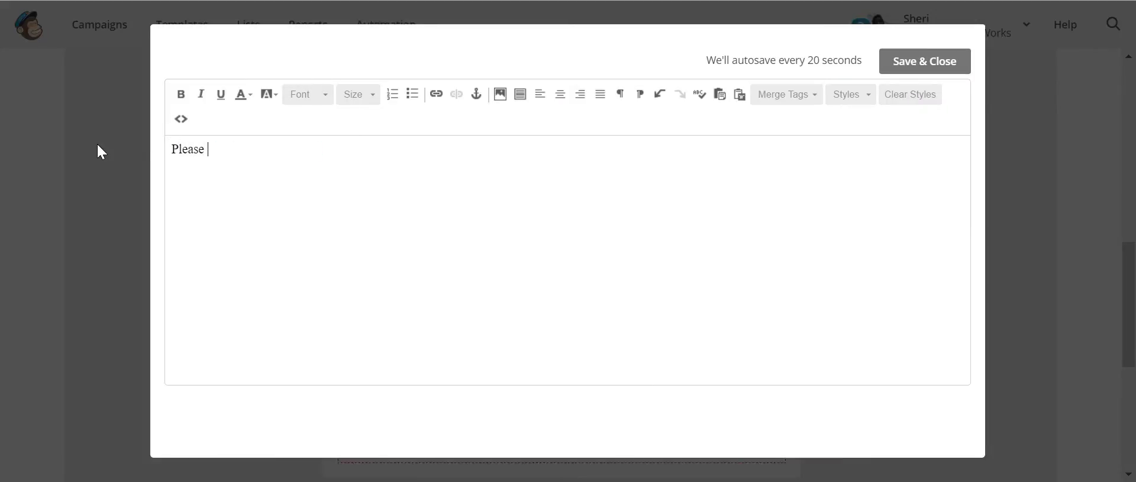
text(confirm Your e-mail address before we s)
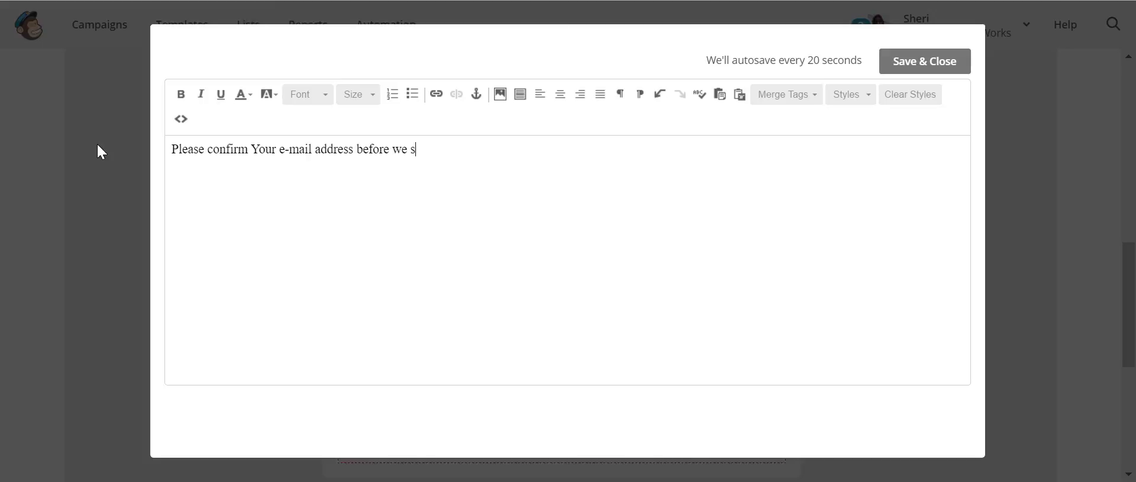
text(ent you )
text(your free)
text( ebook - M)
key(BackSpace)
key(BackSpace)
key(BackSpace)
key(BackSpace)
text(M)
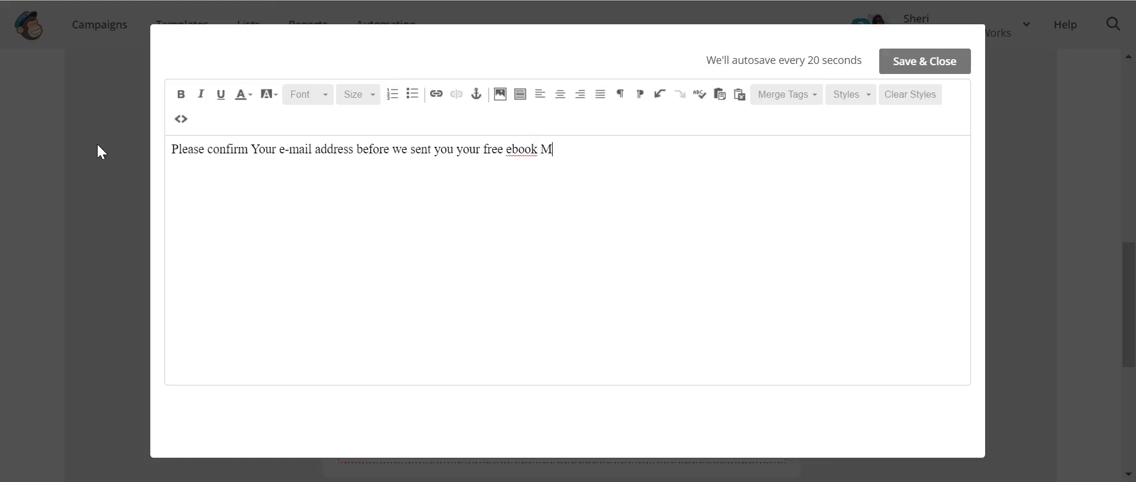
text(aking Lemonade out of Lemons)
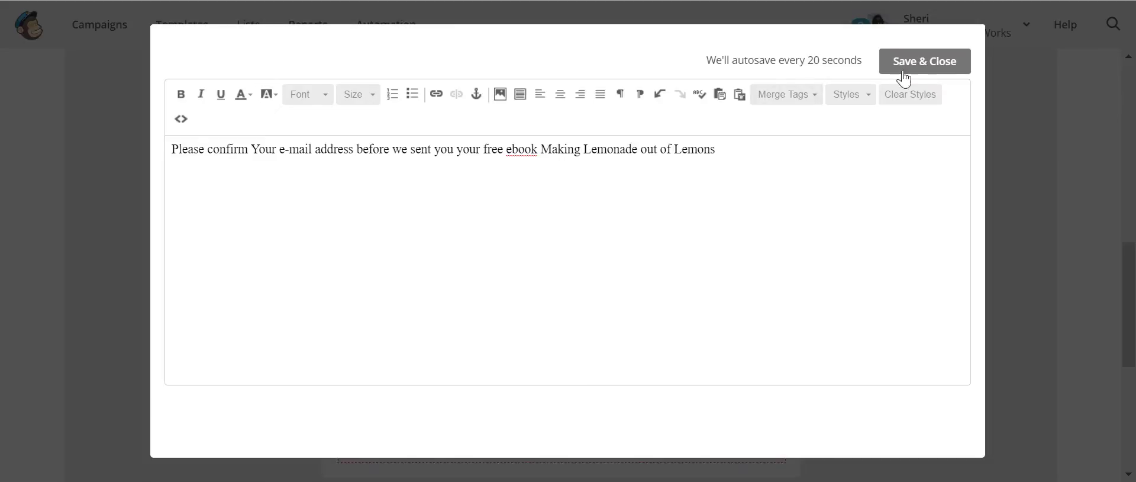
click(943, 65)
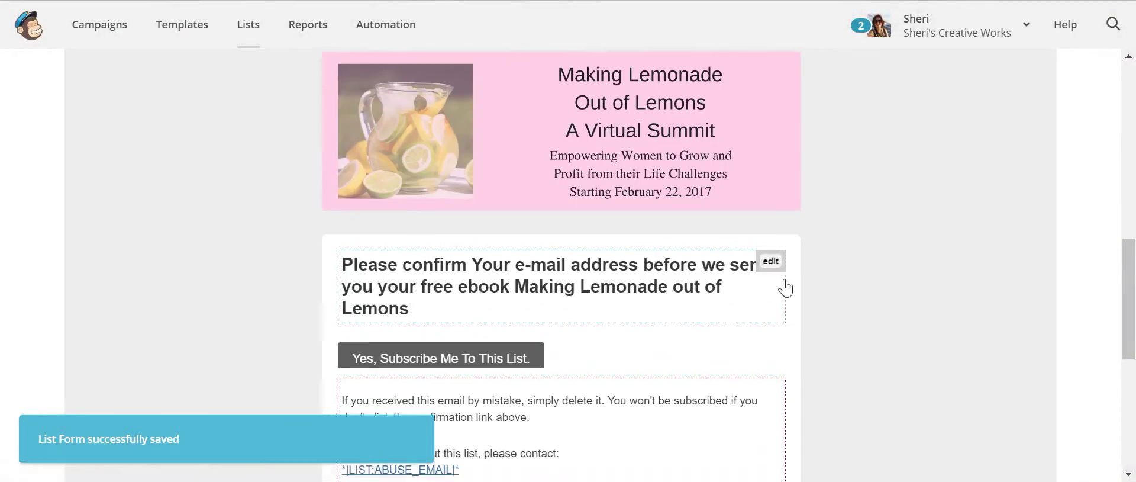
- Lowercase 'Your' in the heading to 'your' and centre the heading
scroll(480, 169, down, 3)
mouse_move(611, 119)
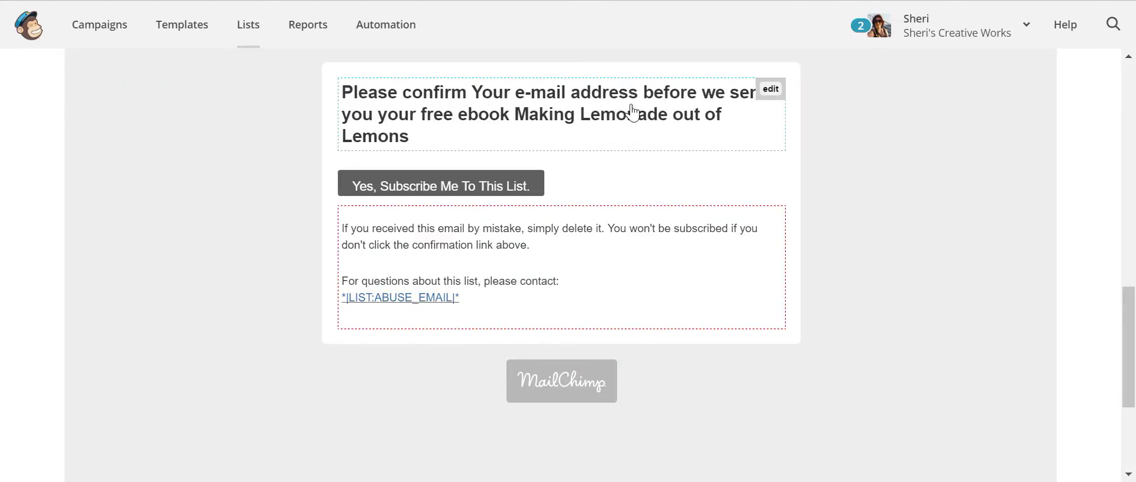
click(770, 89)
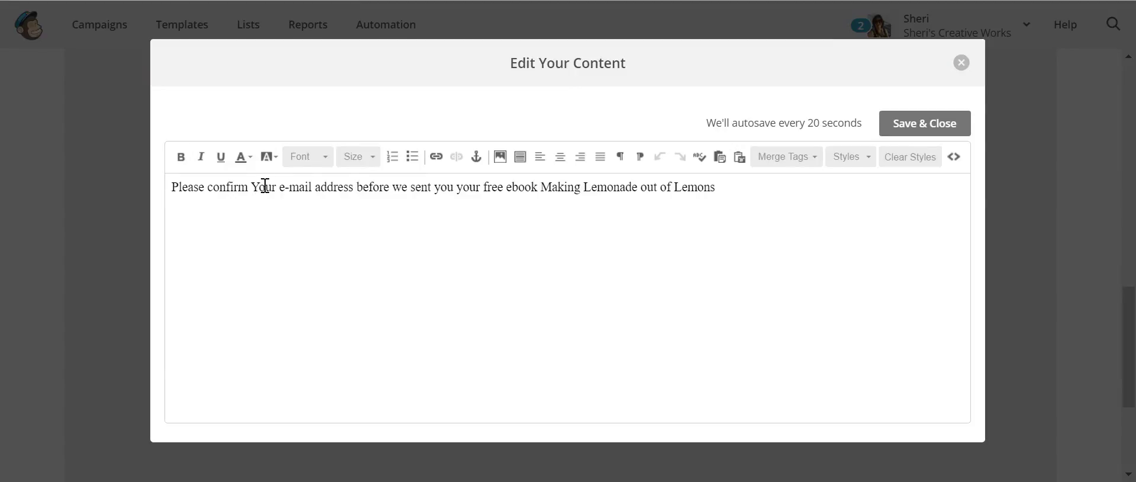
key(BackSpace)
text(y)
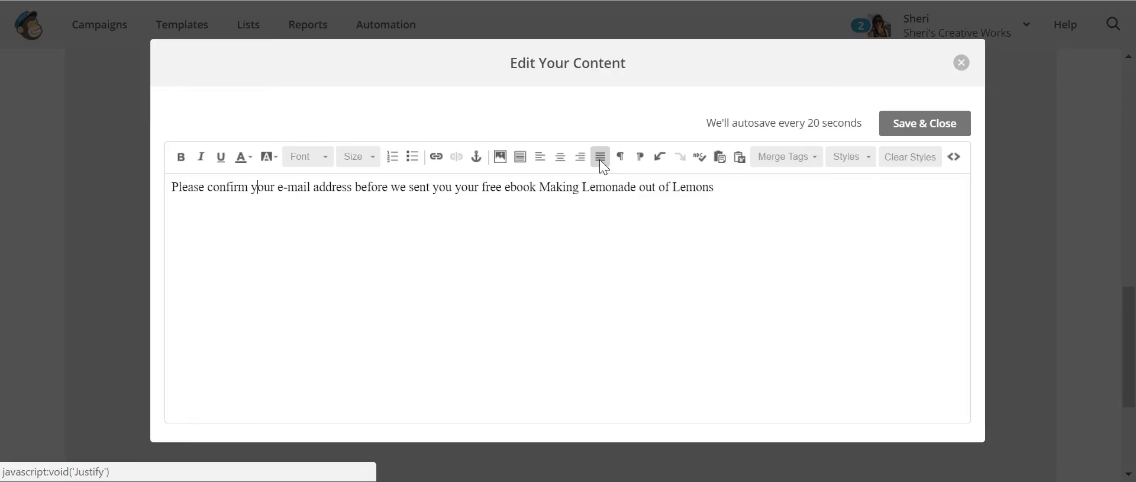
click(559, 160)
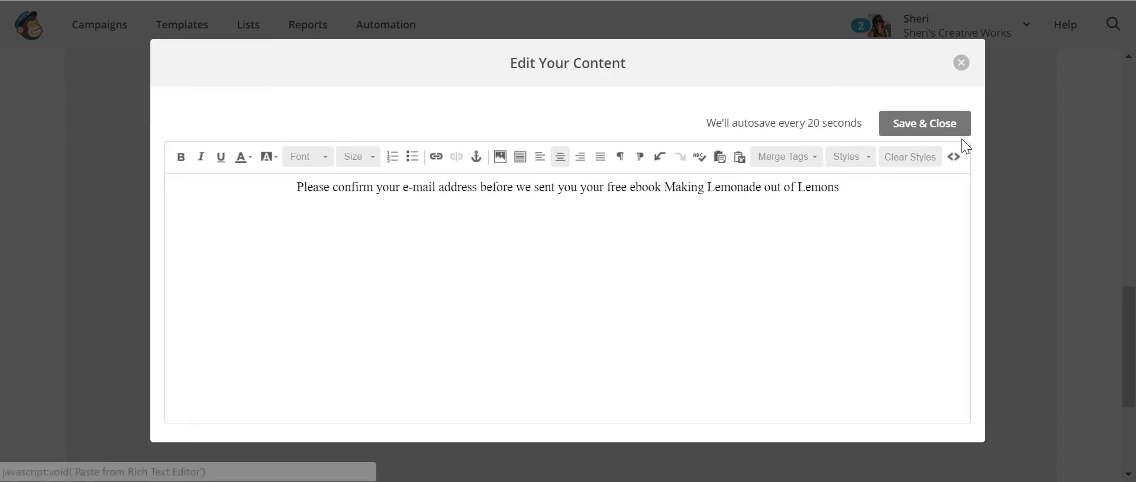
click(943, 126)
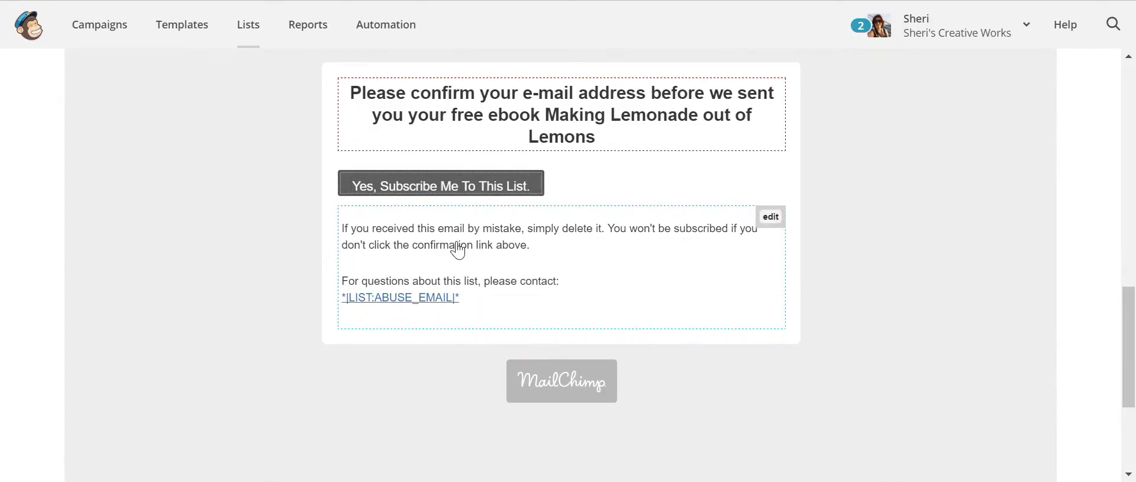
click(596, 249)
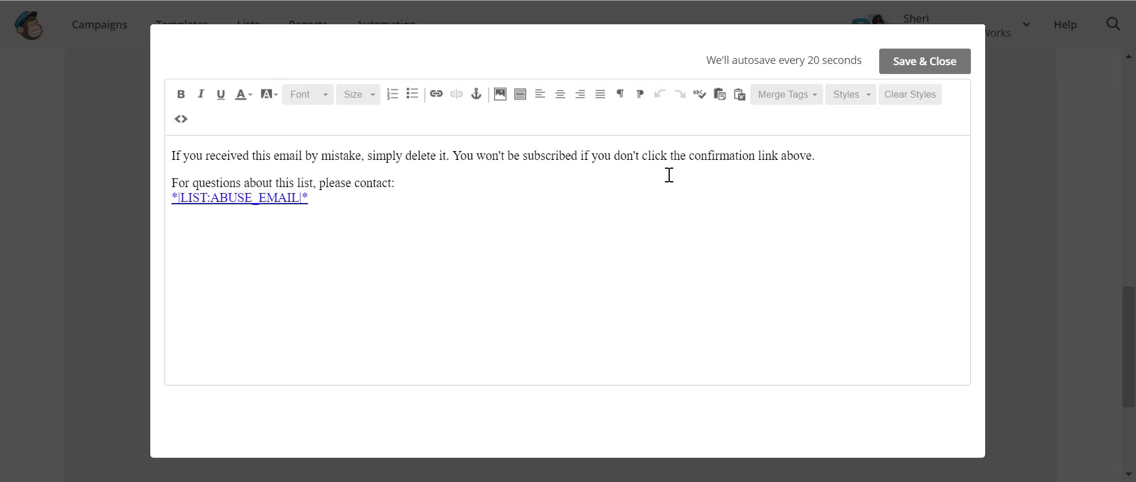
- Put 'You won't be subscribed' on a new line in the body text and save
key(shift+Return)
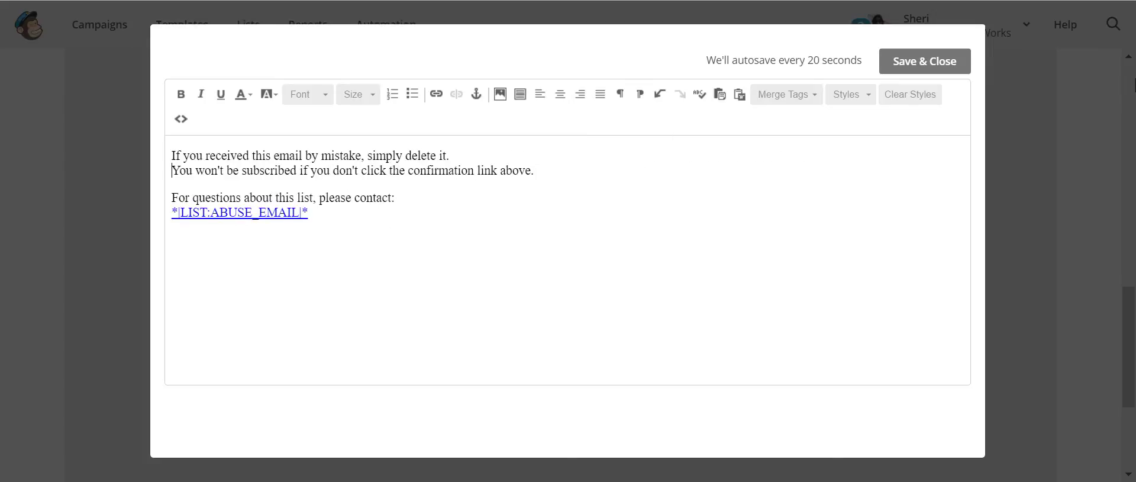
click(929, 61)
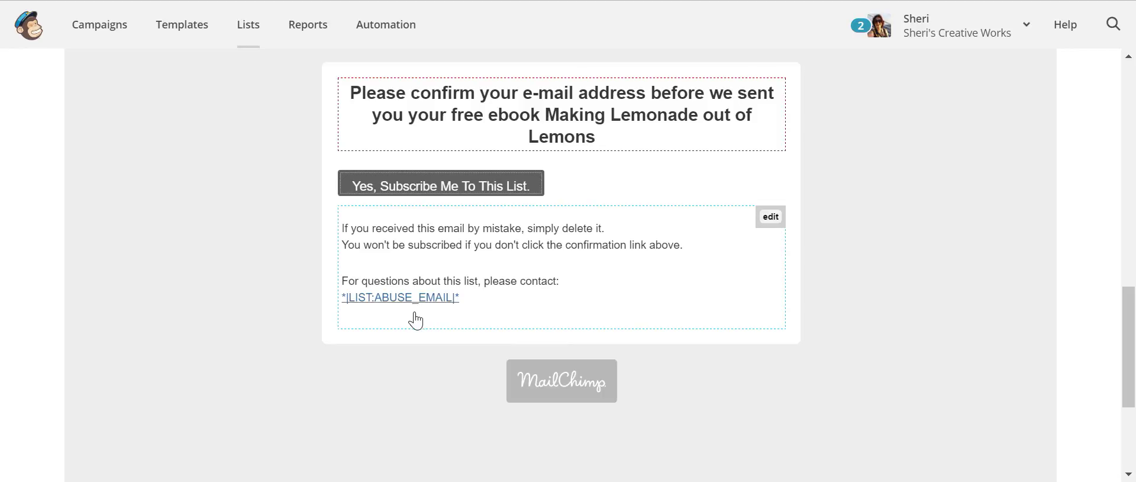
scroll(922, 230, up, 3)
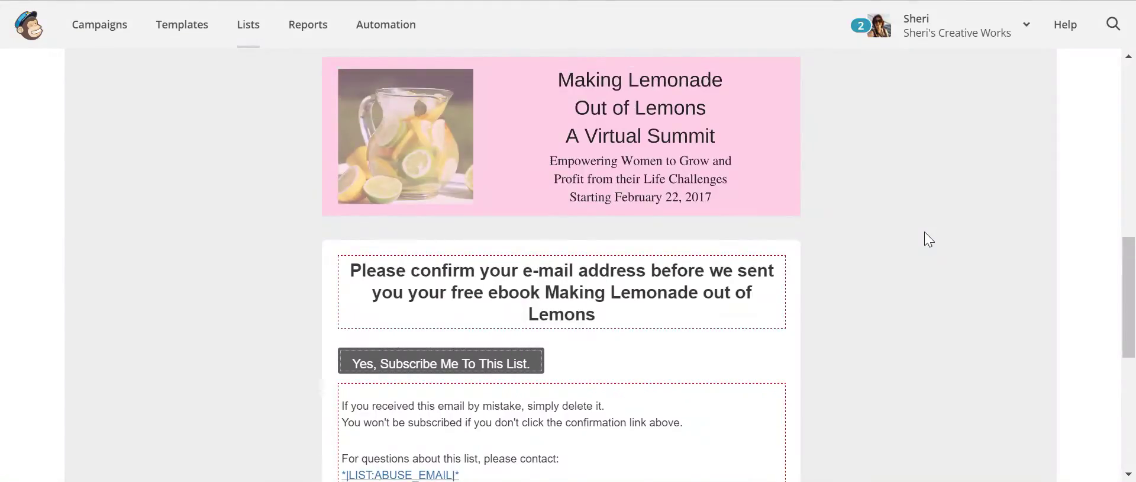
scroll(930, 232, down, 2)
scroll(1017, 267, up, 5)
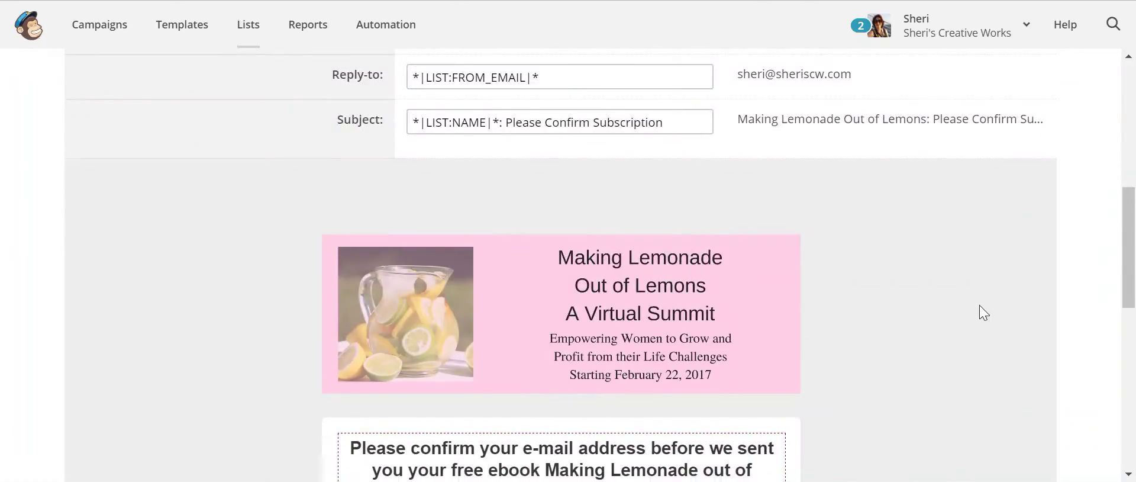
scroll(978, 306, up, 4)
scroll(978, 305, up, 2)
scroll(979, 307, down, 5)
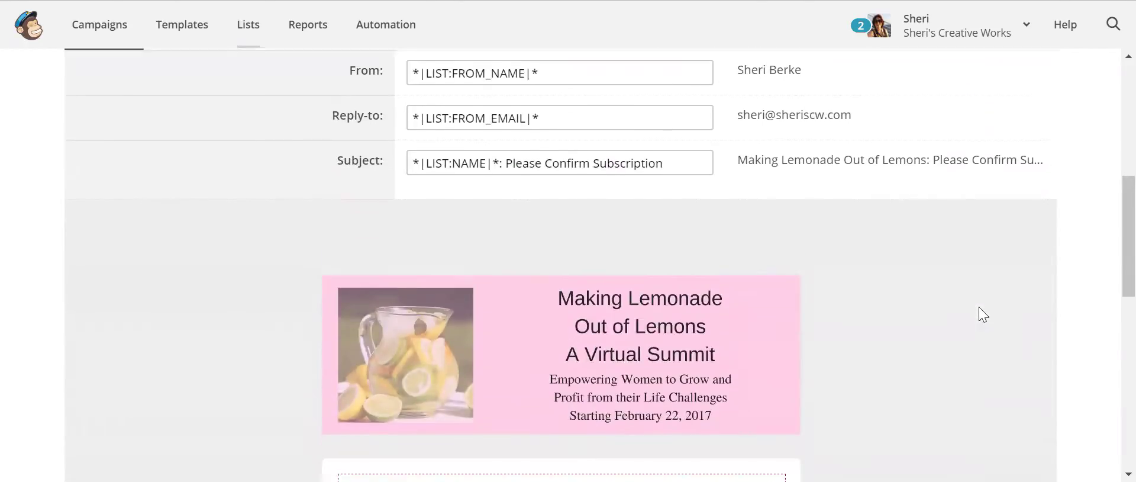
scroll(979, 307, down, 2)
scroll(979, 312, up, 5)
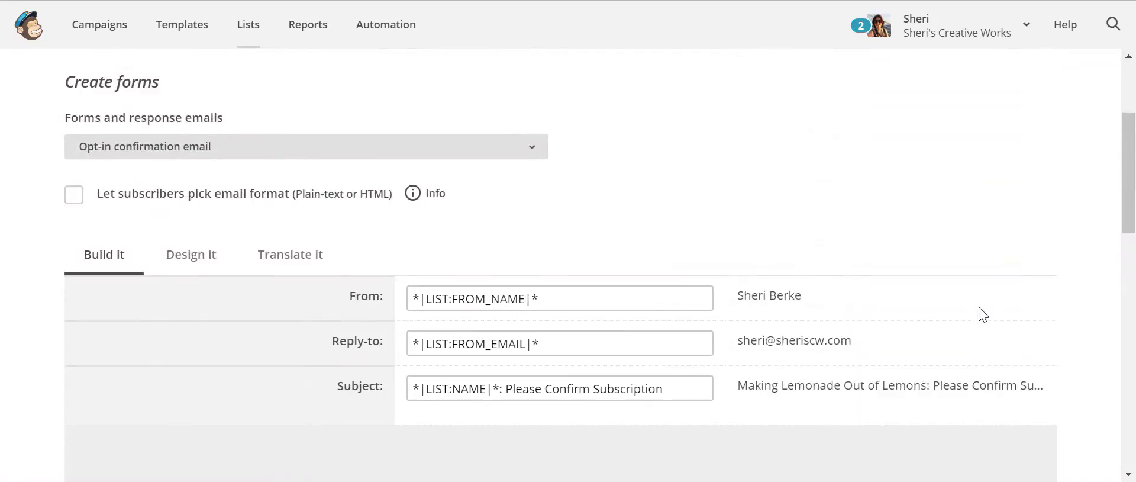
- Switch to the Opt-in confirmation reCAPTCHA page and retype its heading as 'Confirm You are a real person'
click(536, 150)
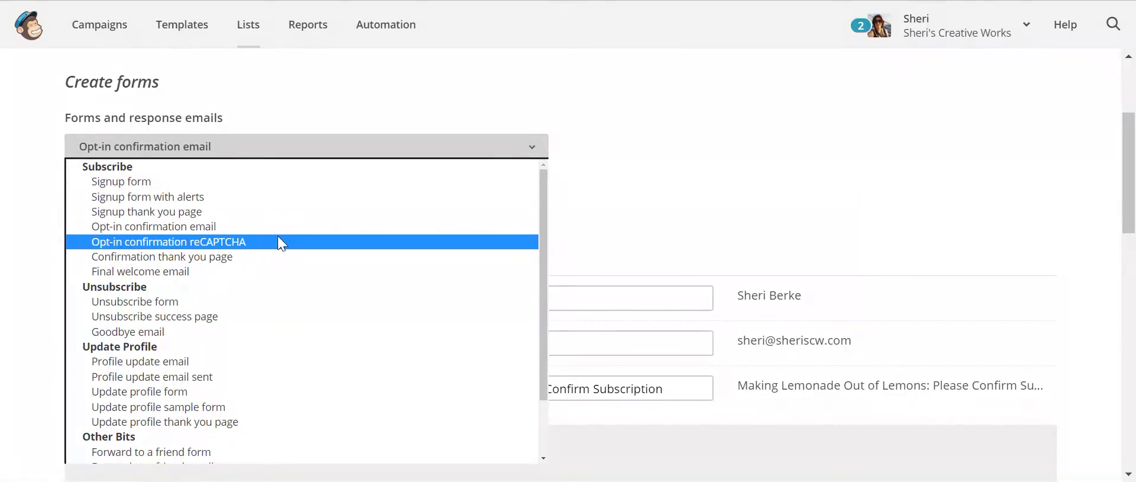
click(278, 242)
scroll(925, 343, down, 3)
scroll(921, 336, down, 2)
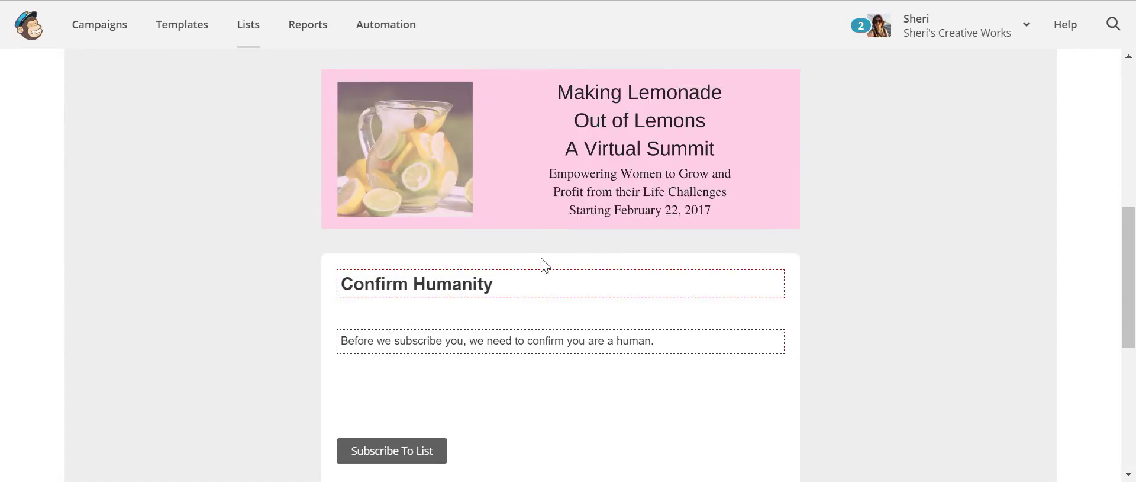
mouse_move(527, 291)
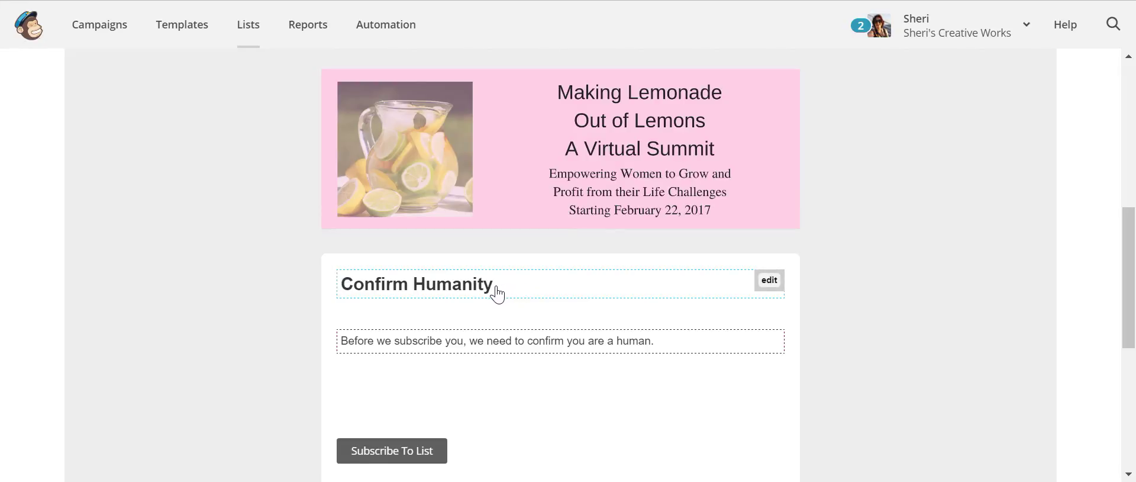
click(767, 281)
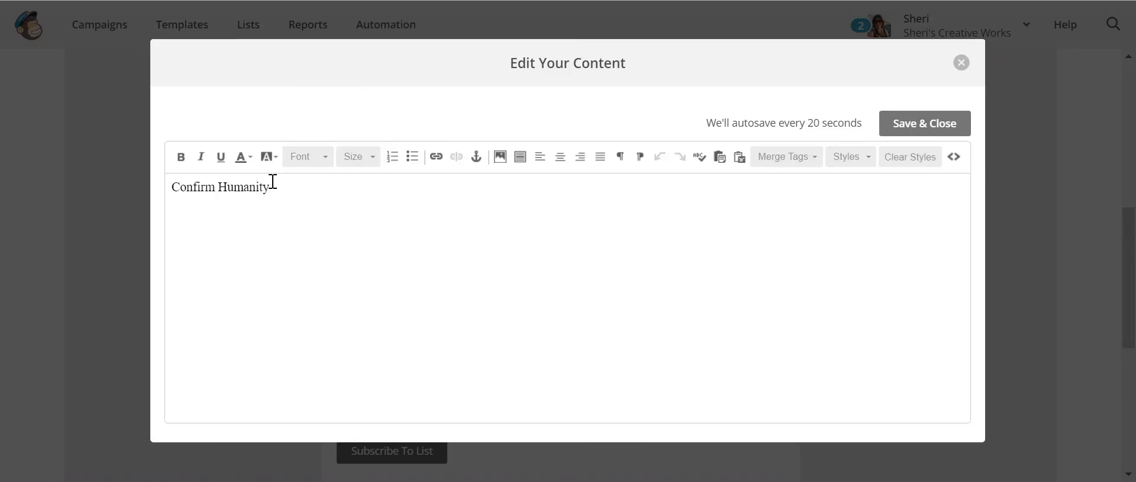
drag(289, 183, 110, 190)
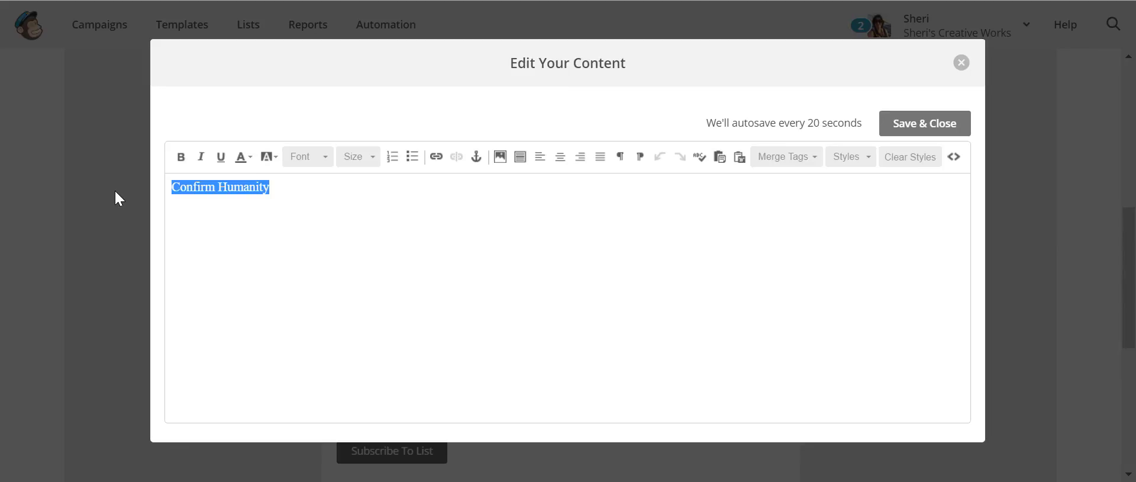
text(Confirm)
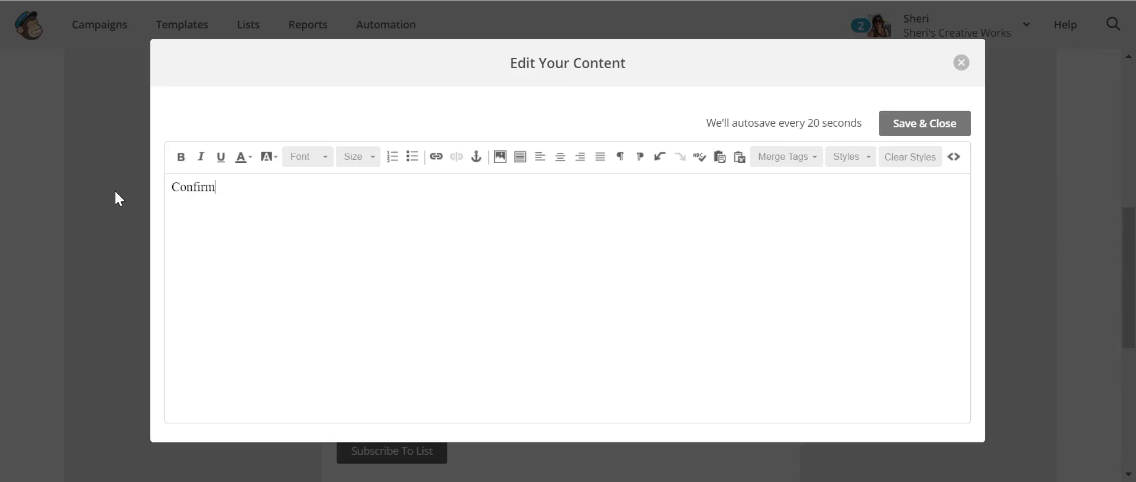
text( You are a real person)
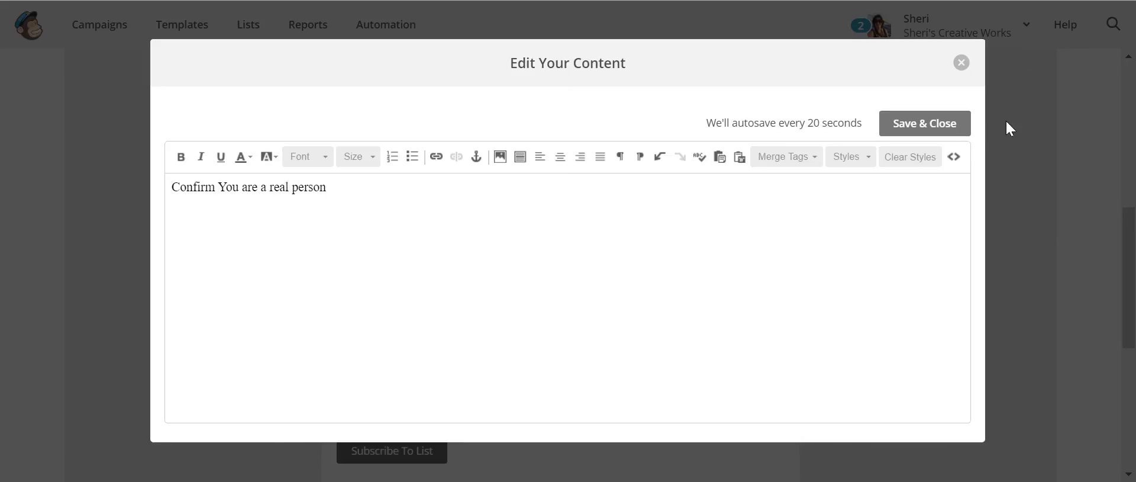
click(950, 122)
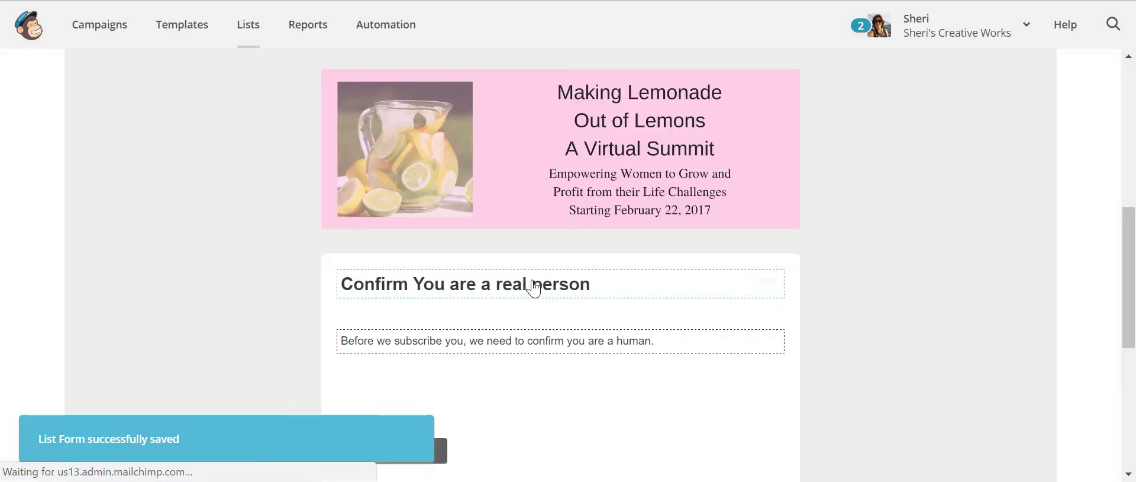
- Centre the reCAPTCHA heading and save it
click(770, 281)
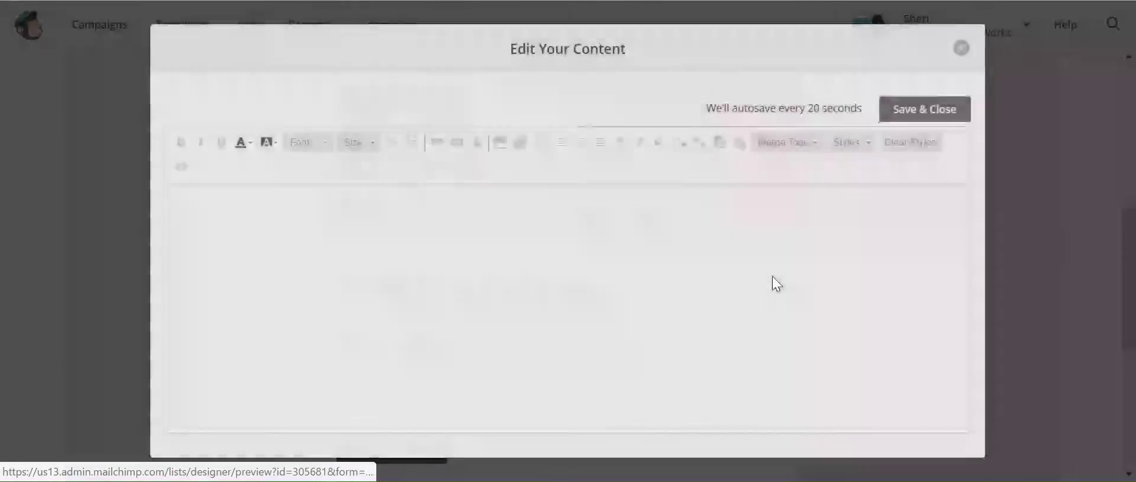
click(561, 99)
click(937, 64)
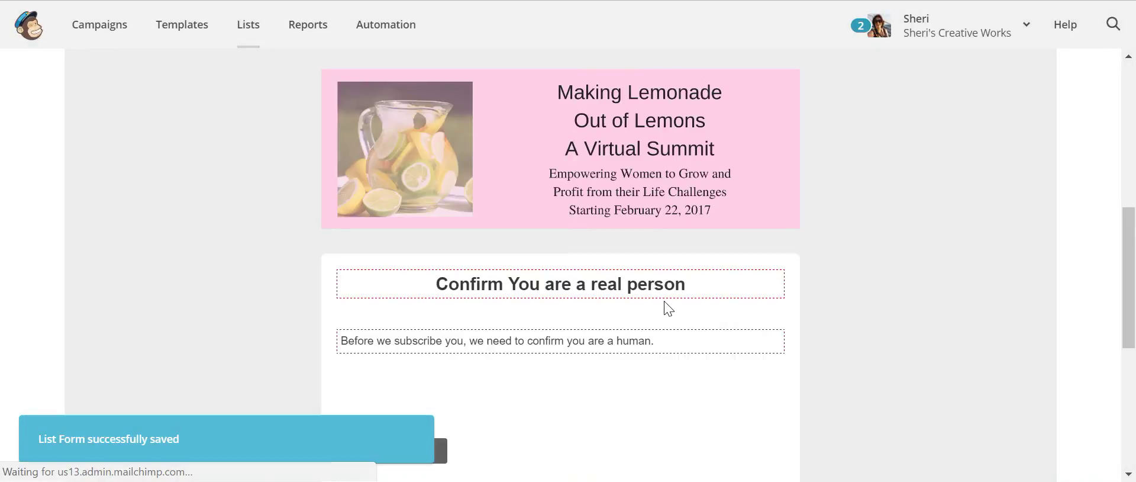
scroll(675, 307, down, 2)
mouse_move(441, 264)
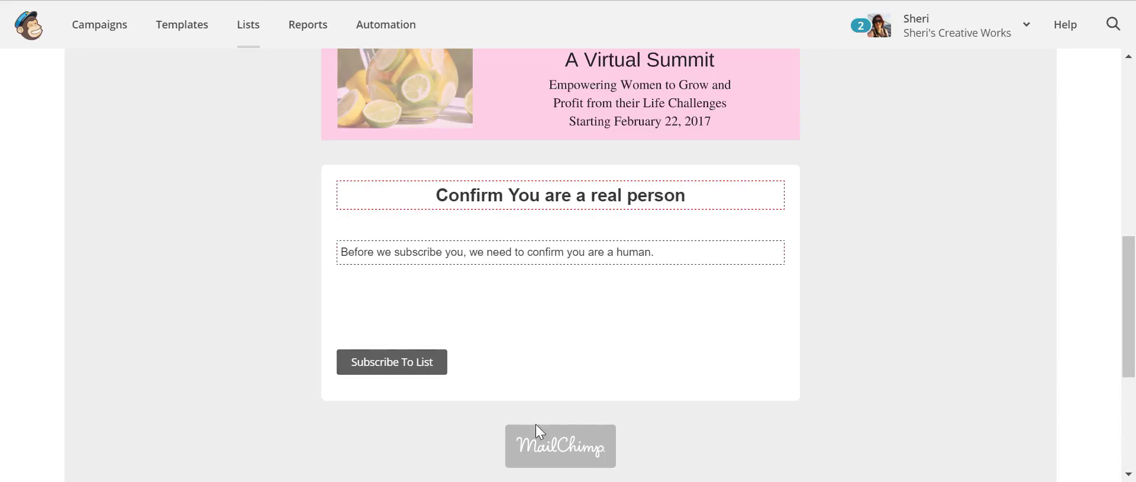
scroll(979, 224, down, 3)
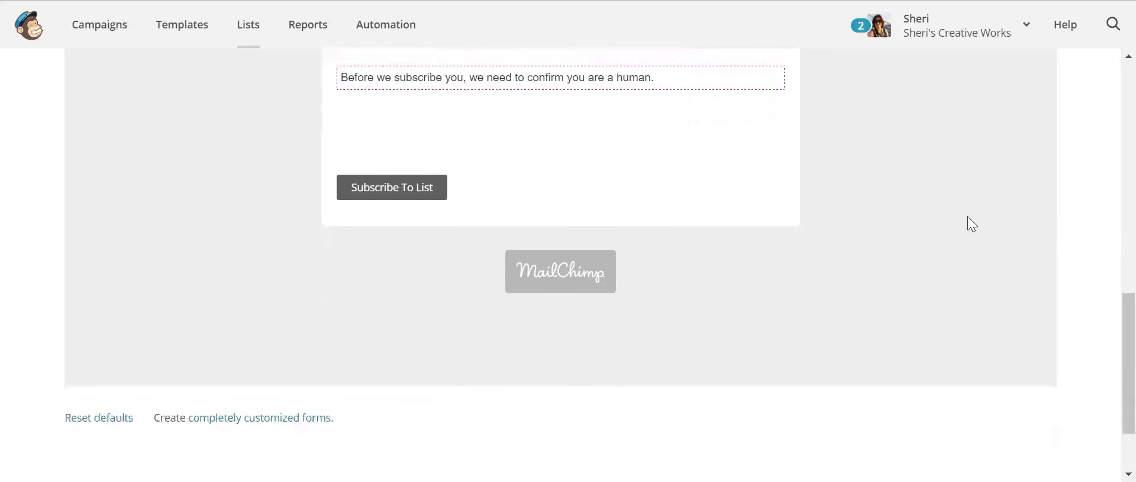
scroll(997, 231, up, 5)
scroll(1004, 237, up, 6)
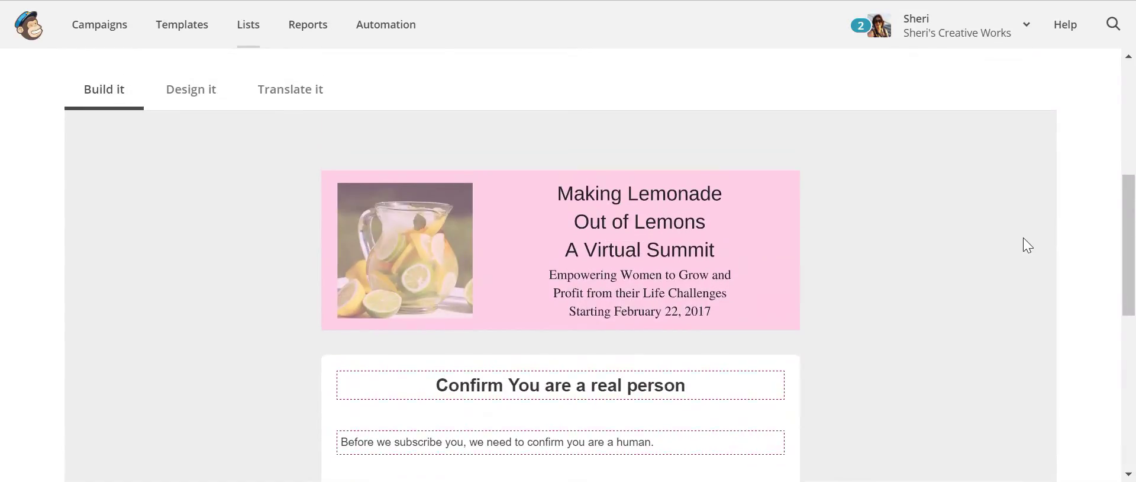
scroll(1006, 235, up, 1)
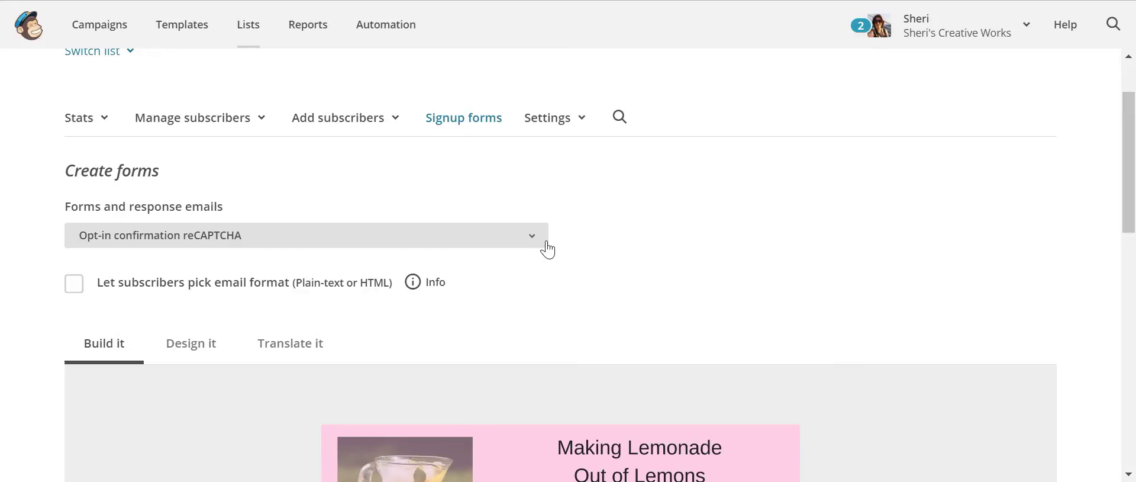
click(535, 244)
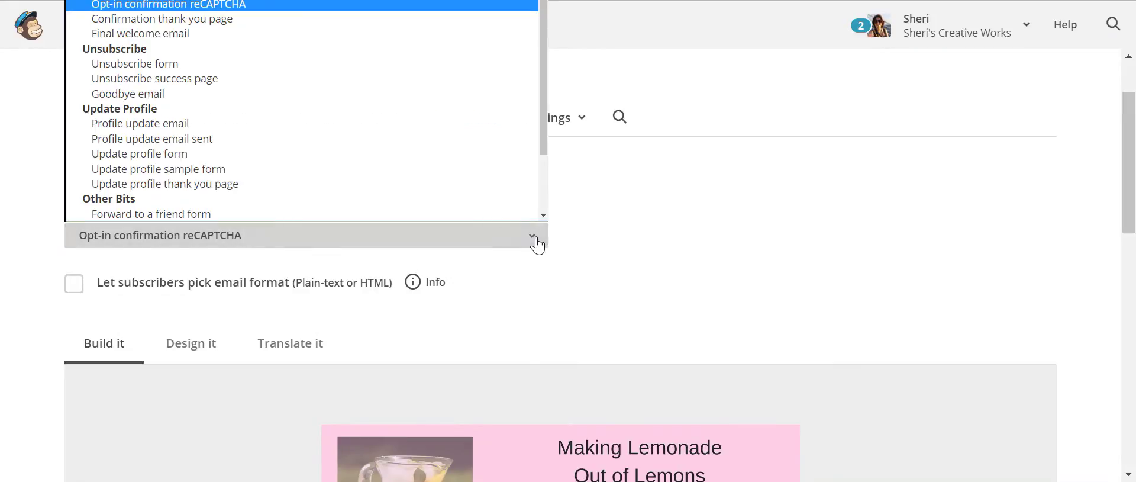
- On the Confirmation thank you page, change the heading to a centred 'Your Email is Confirmed'
click(426, 19)
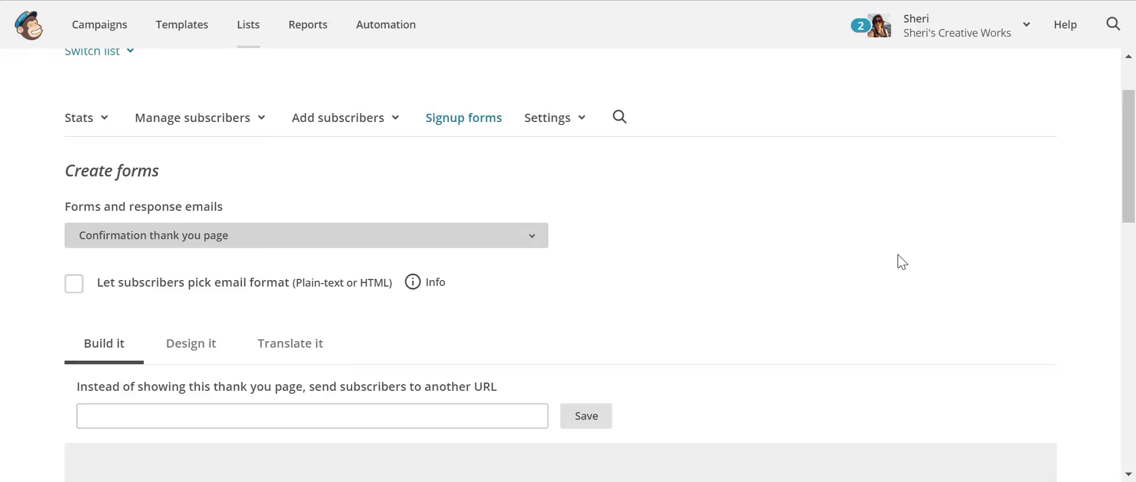
scroll(887, 259, down, 3)
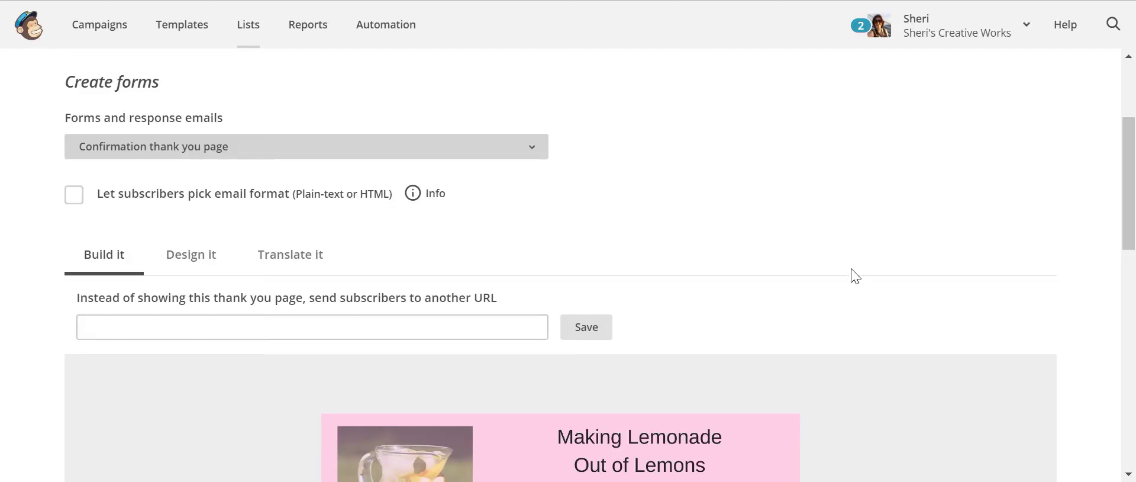
scroll(856, 276, down, 6)
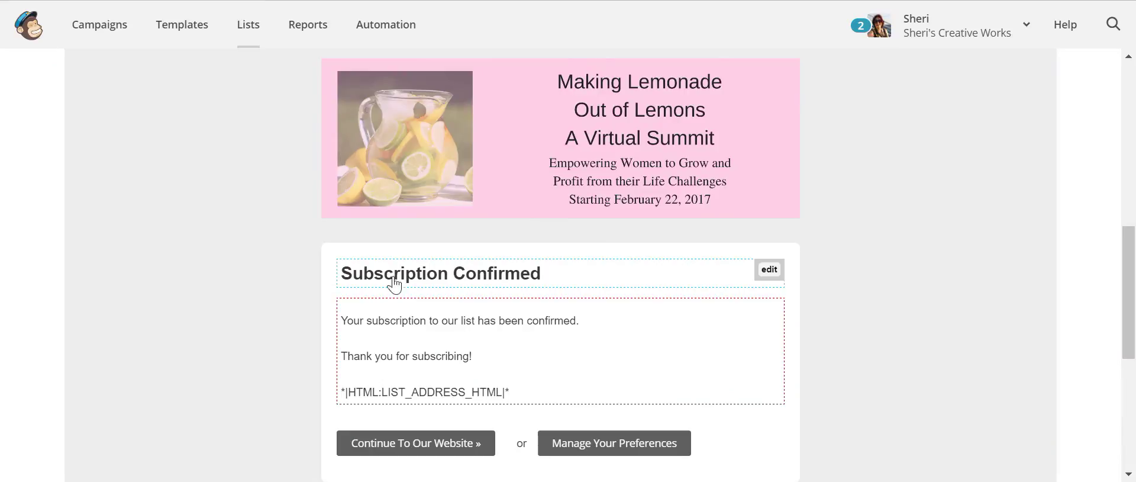
click(442, 276)
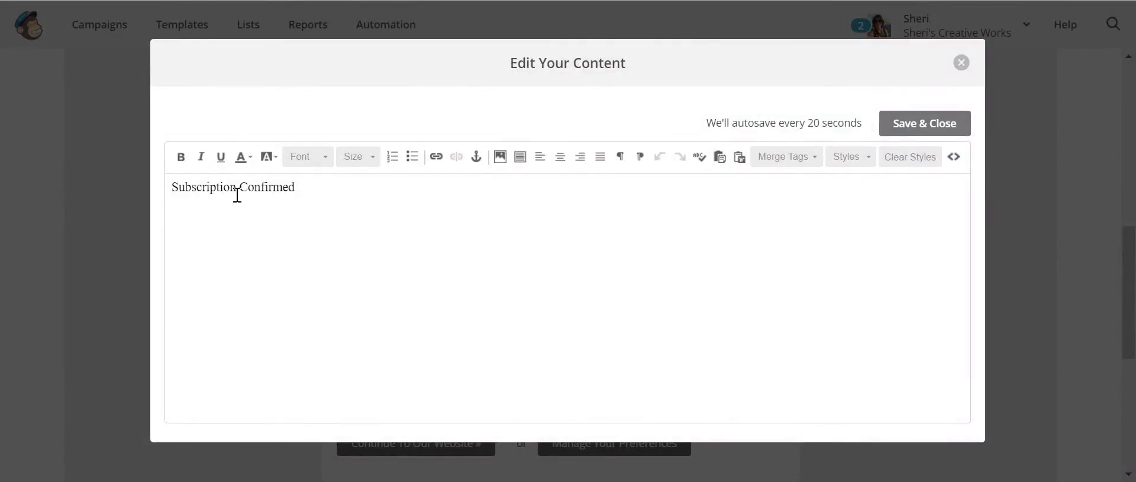
drag(237, 195, 131, 188)
text(Your Email is)
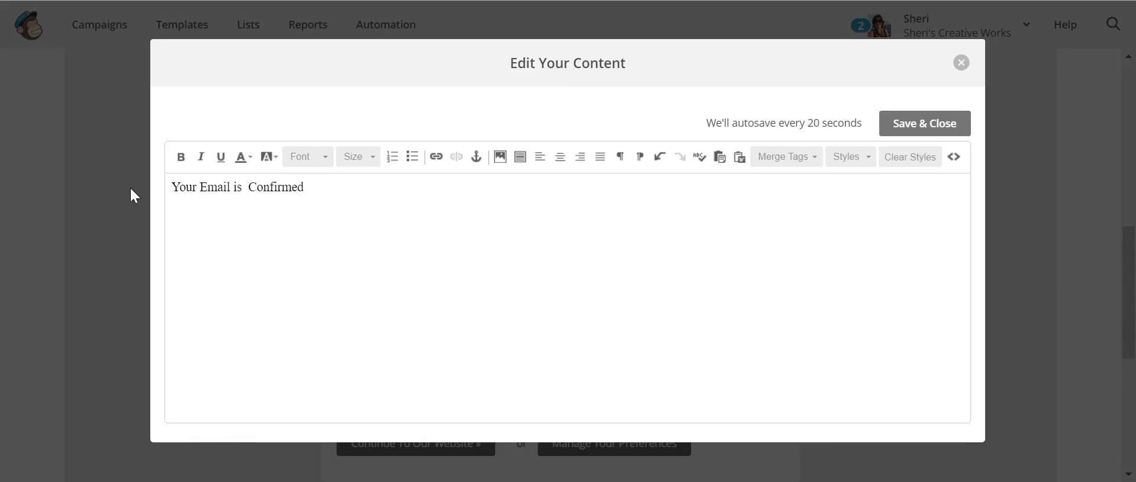
key(Delete)
click(561, 157)
click(916, 122)
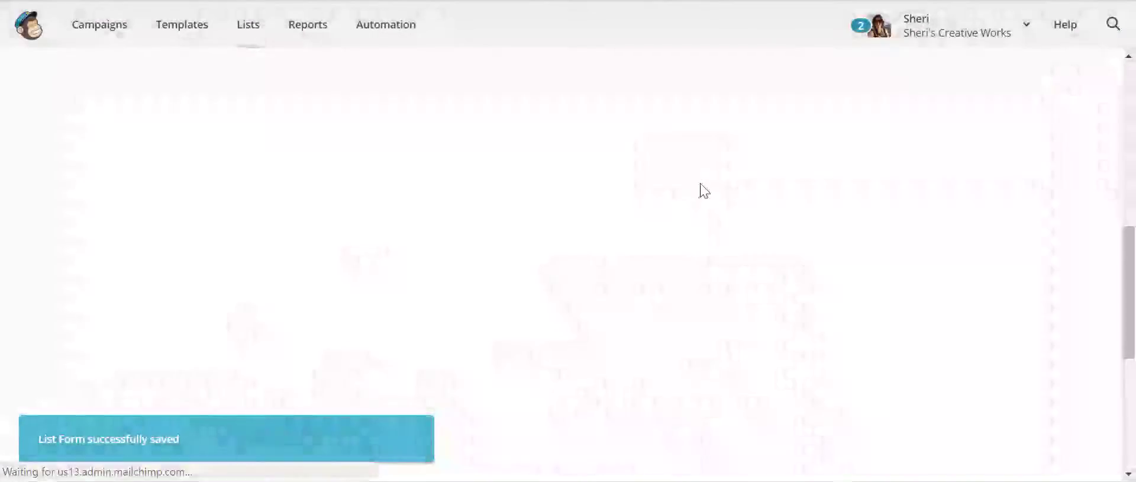
- Rewrite the message to offer the Making Lemonade Out of Lemons ebook and select the word 'link'
scroll(694, 240, down, 3)
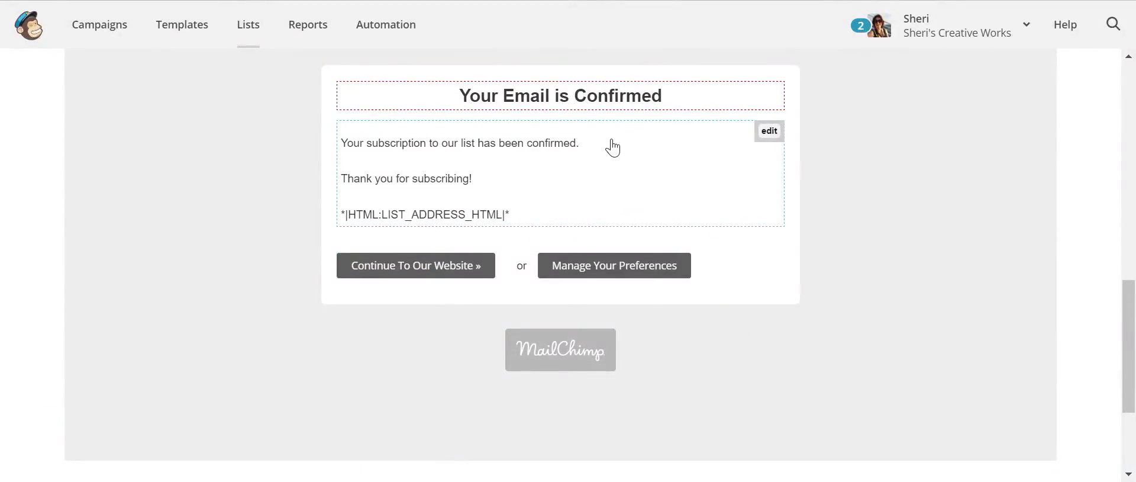
click(769, 132)
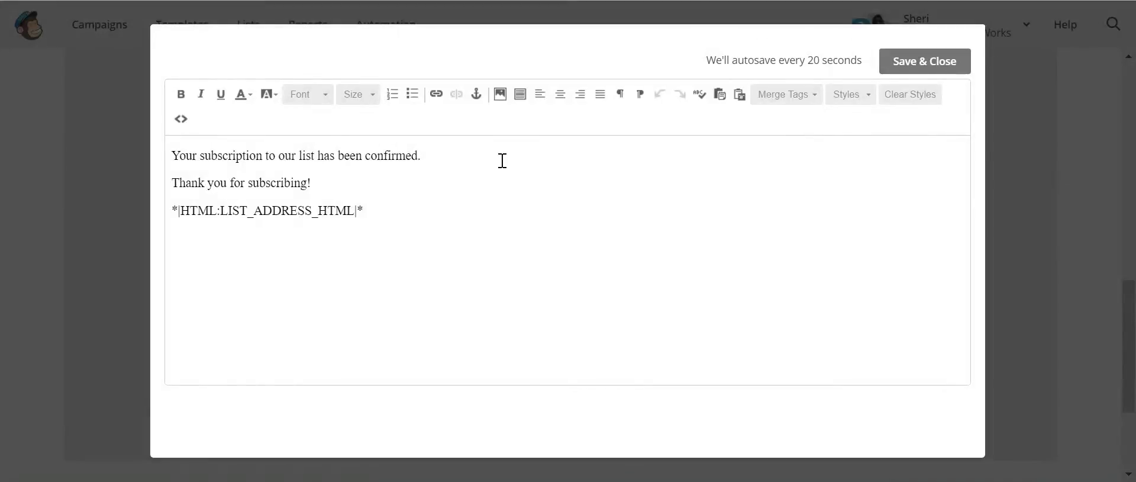
drag(337, 181, 159, 155)
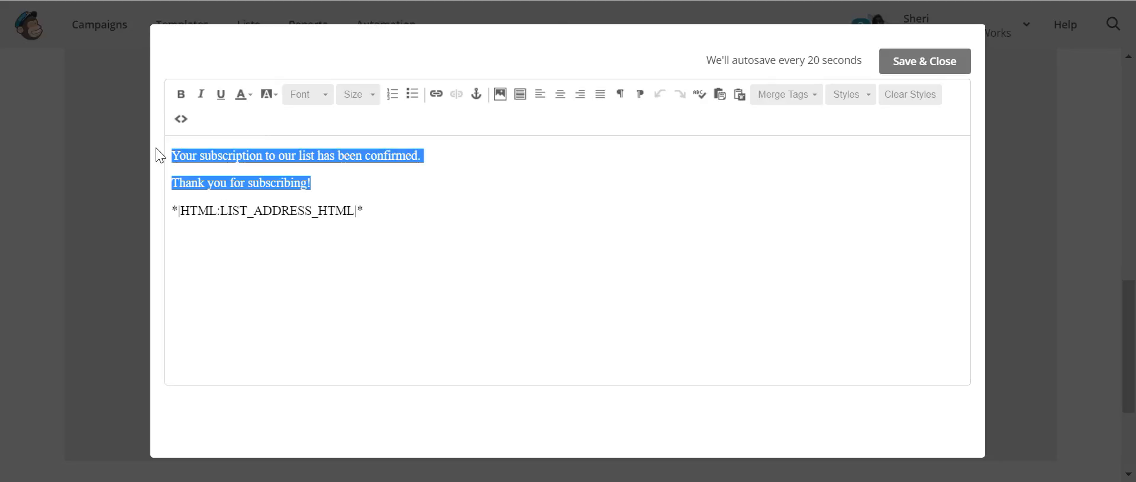
text(THank)
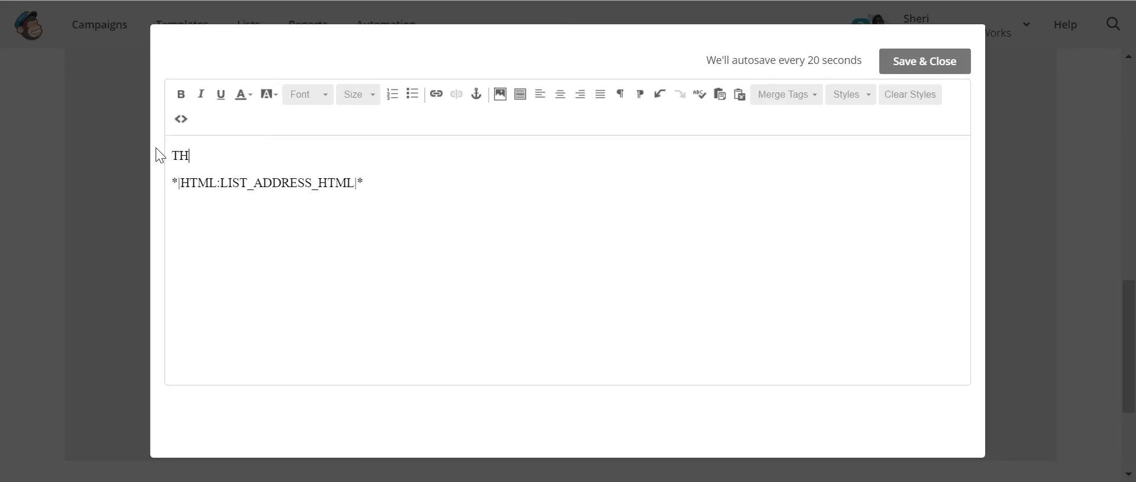
text(hank you for download)
key(BackSpace)
key(BackSpace)
key(BackSpace)
key(BackSpace)
key(BackSpace)
key(BackSpace)
key(BackSpace)
key(BackSpace)
key(BackSpace)
key(BackSpace)
key(BackSpace)
key(BackSpace)
key(BackSpace)
key(BackSpace)
key(BackSpace)
key(BackSpace)
key(BackSpace)
key(BackSpace)
key(BackSpace)
key(BackSpace)
key(BackSpace)
text(Here is your free ebook L)
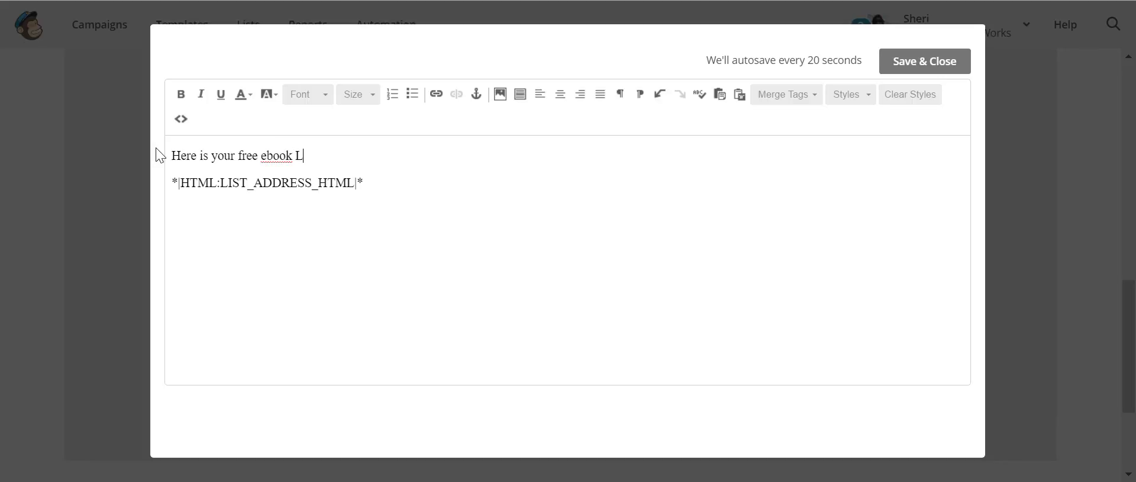
key(BackSpace)
text(Making Lemonade Out of Lemon)
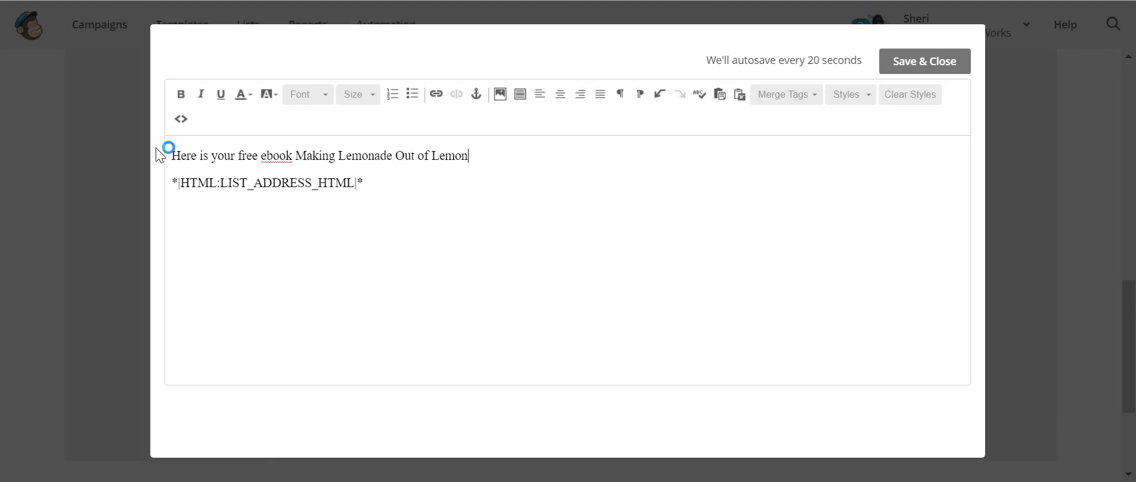
text(s.  Click this link to download.)
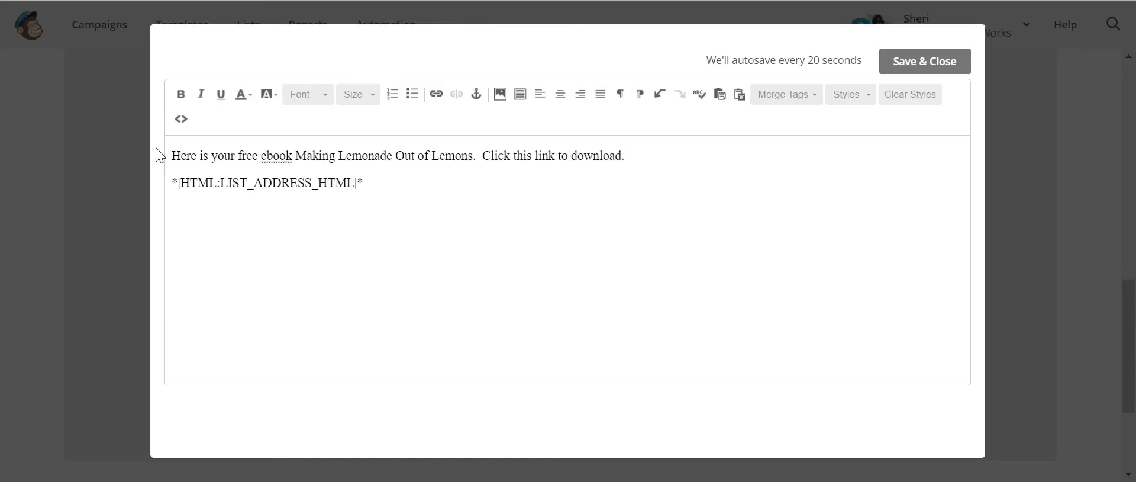
key(Return)
text(Th)
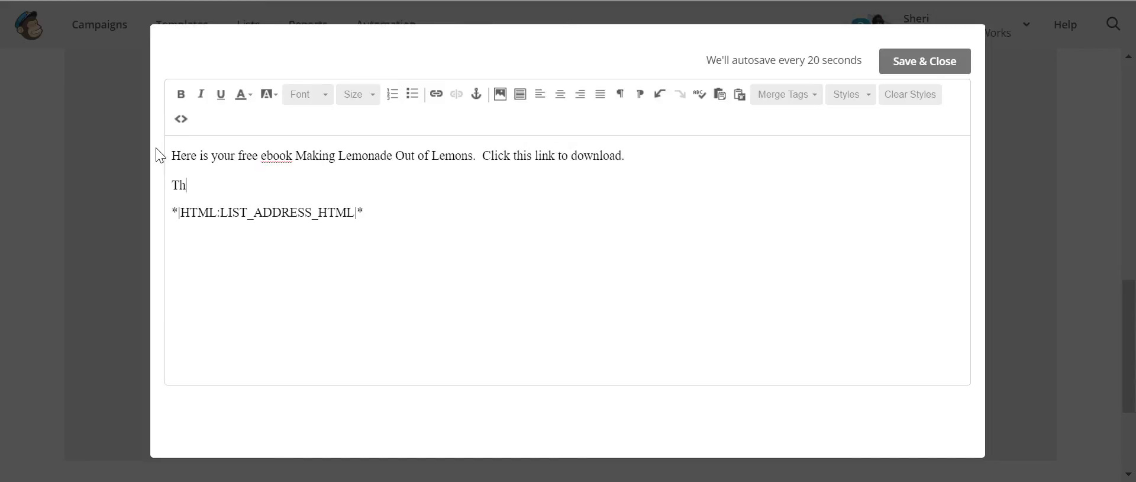
text(ank you for subscrip)
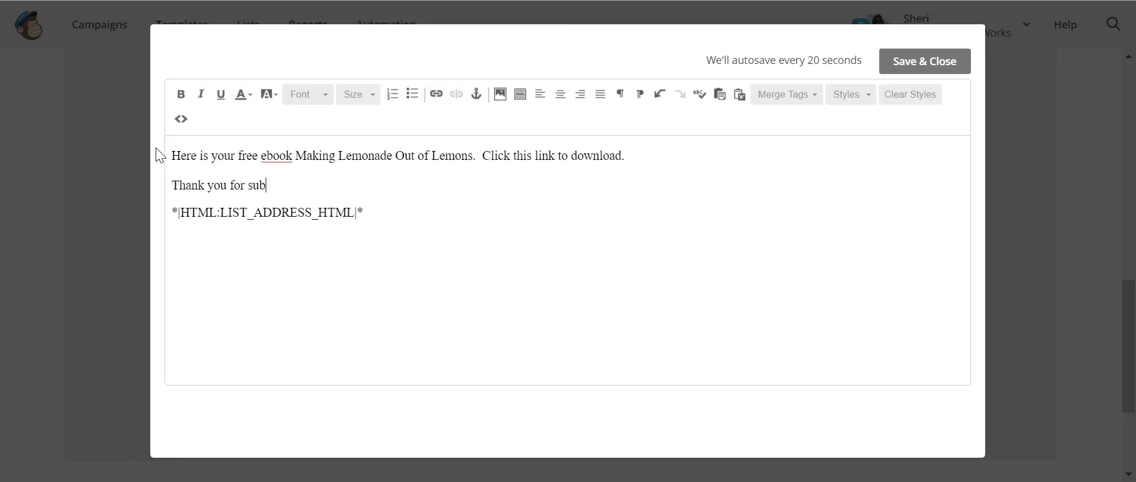
key(BackSpace)
key(BackSpace)
text(ibing)
drag(554, 156, 537, 150)
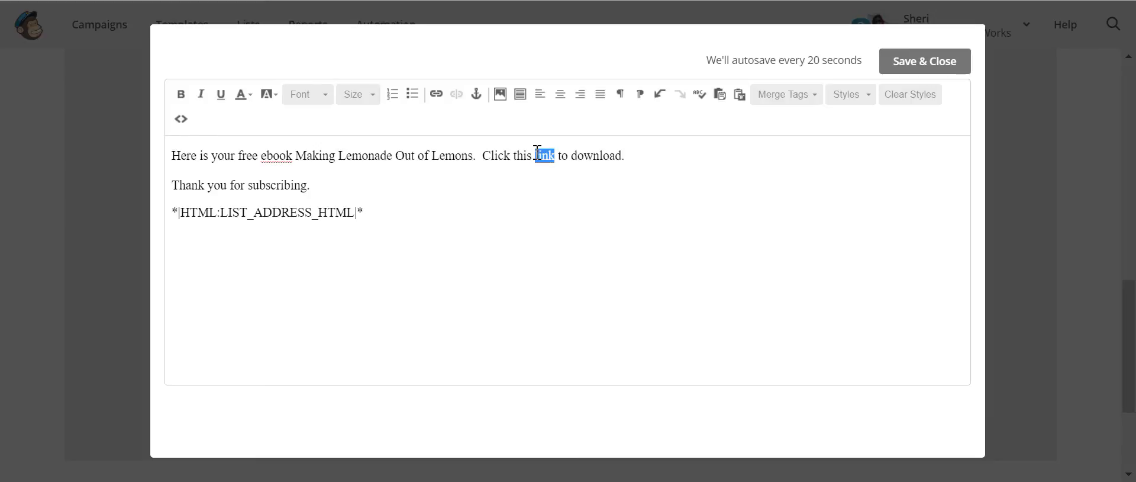
- Link the word 'link' to the Marketing Materials file and save the message
click(436, 94)
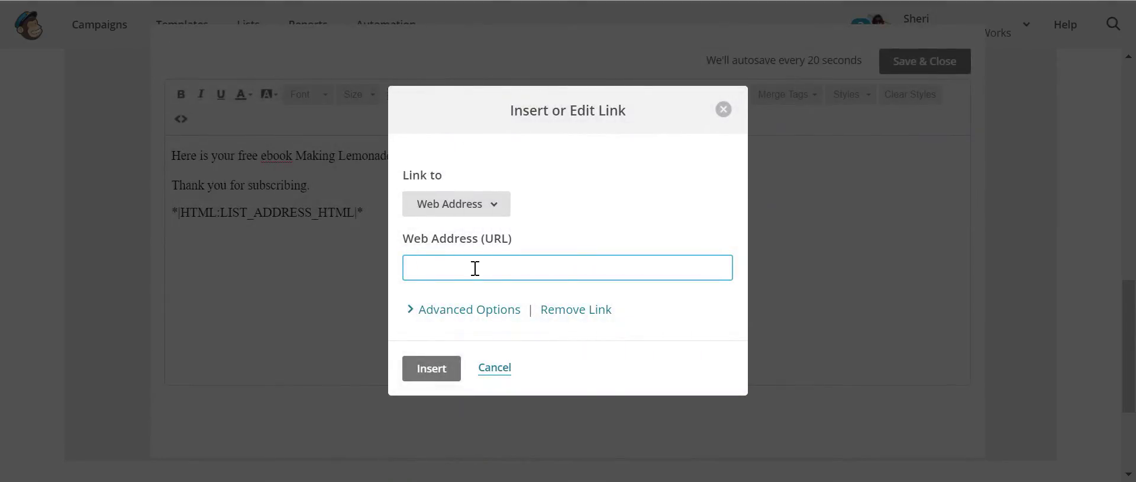
click(495, 210)
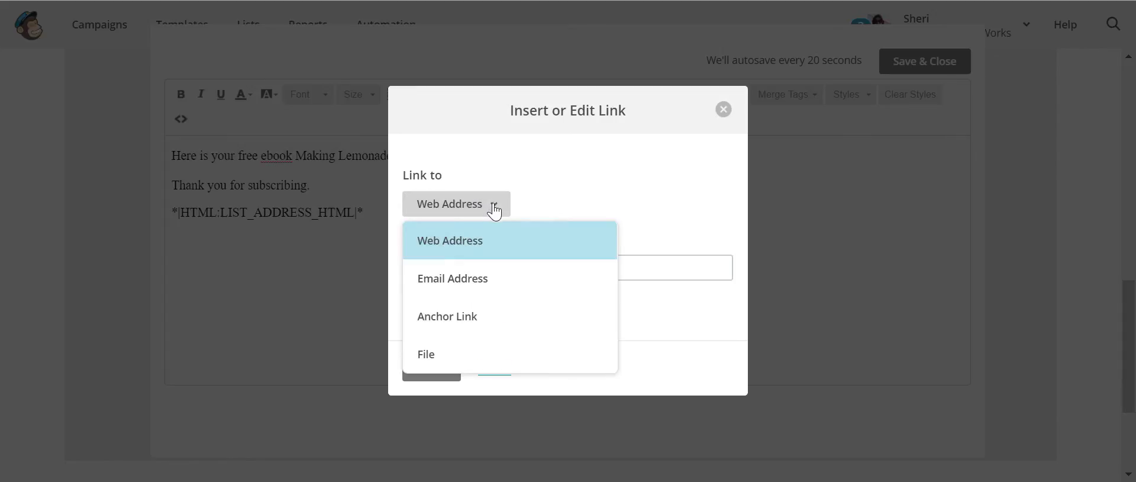
click(427, 355)
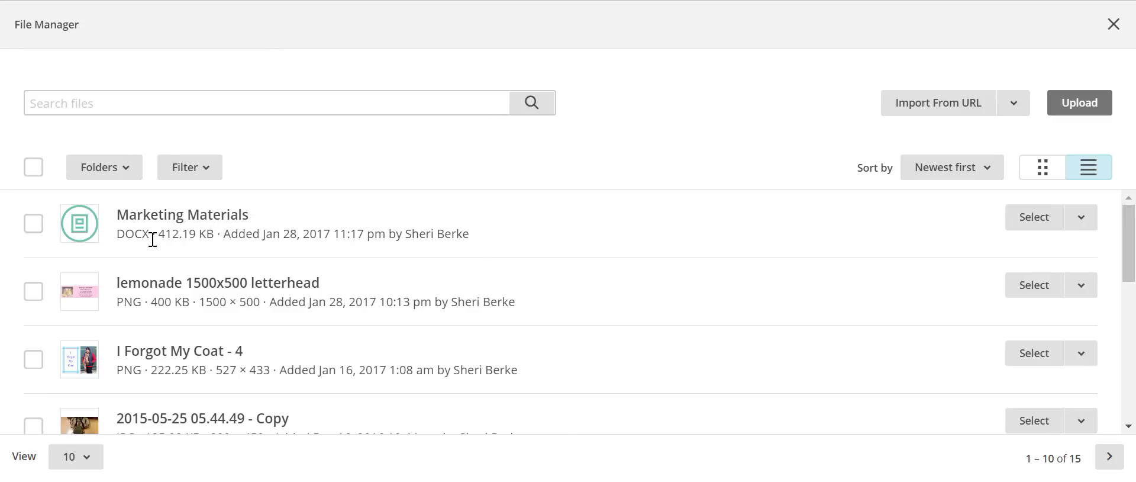
click(35, 231)
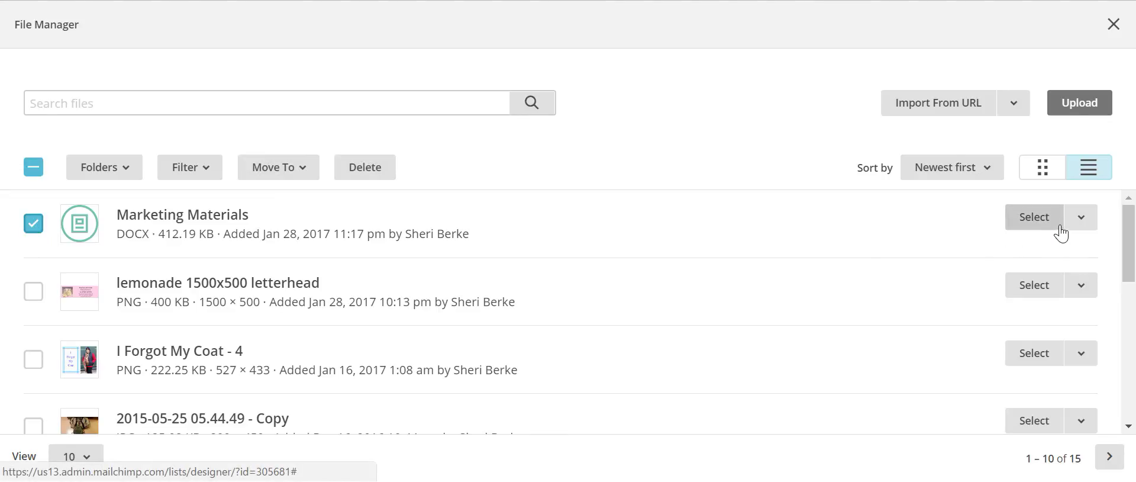
click(1092, 223)
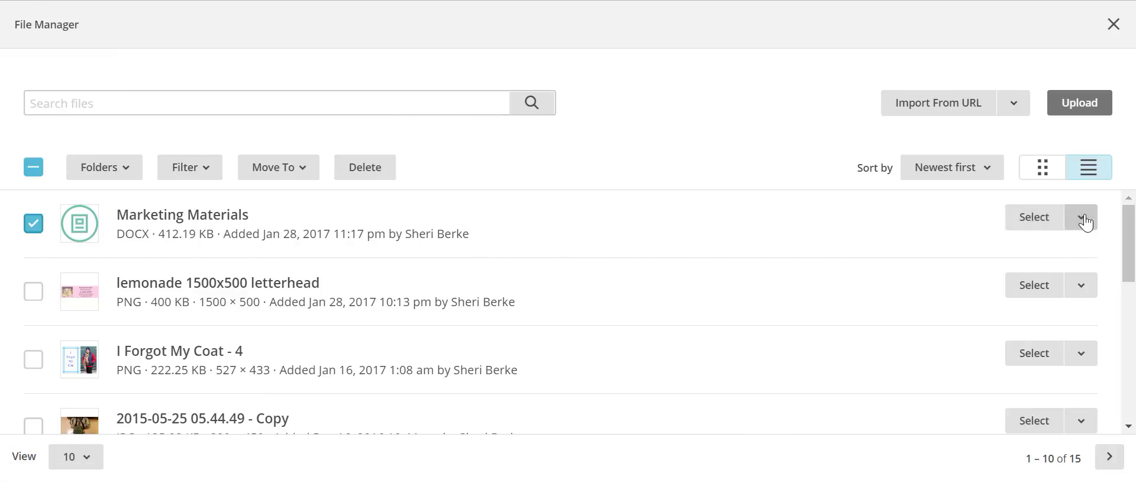
click(1089, 223)
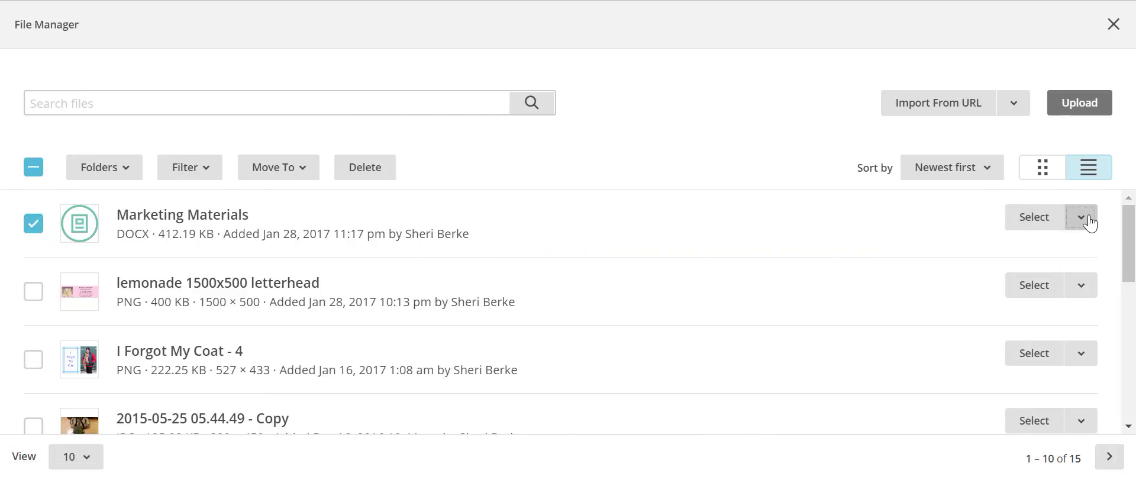
click(1047, 225)
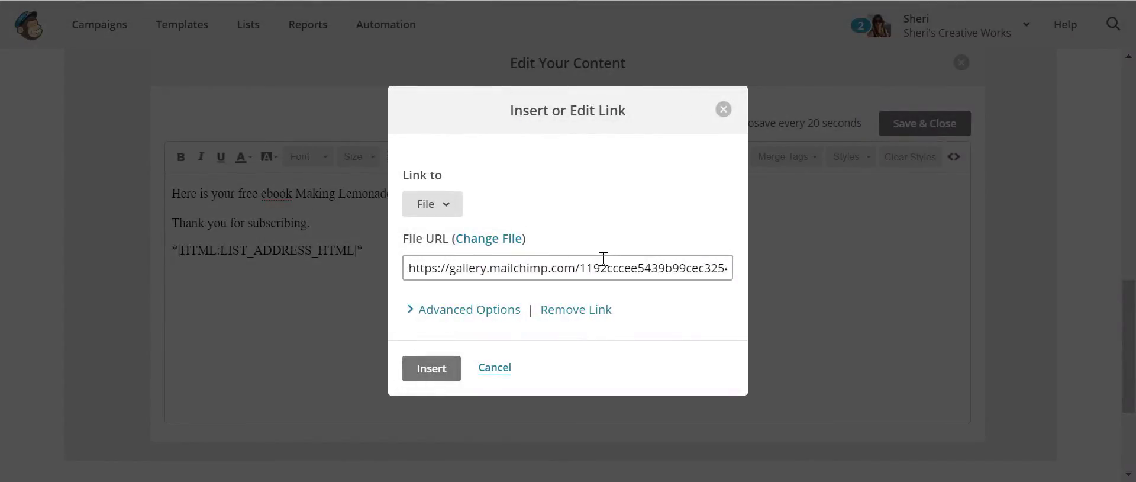
click(431, 368)
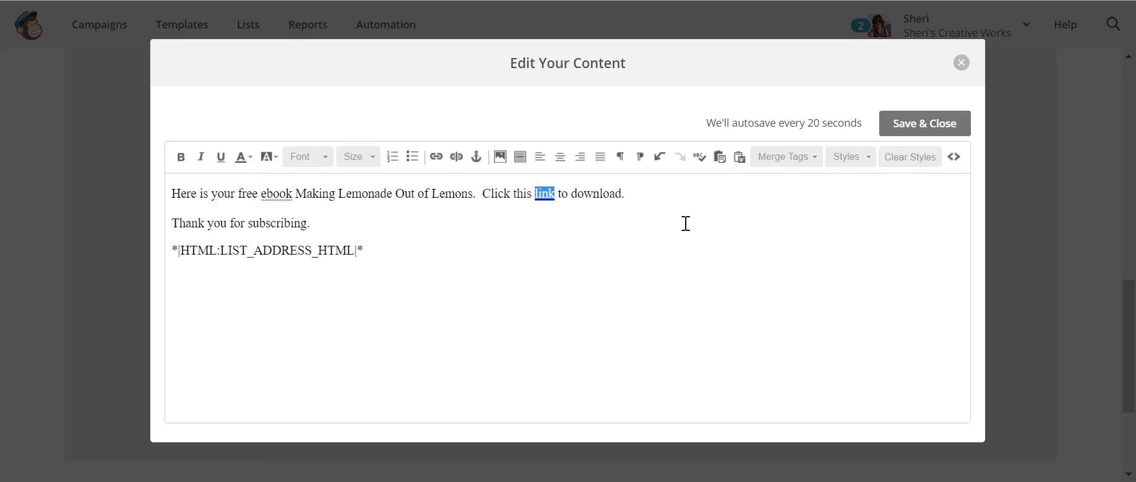
click(950, 123)
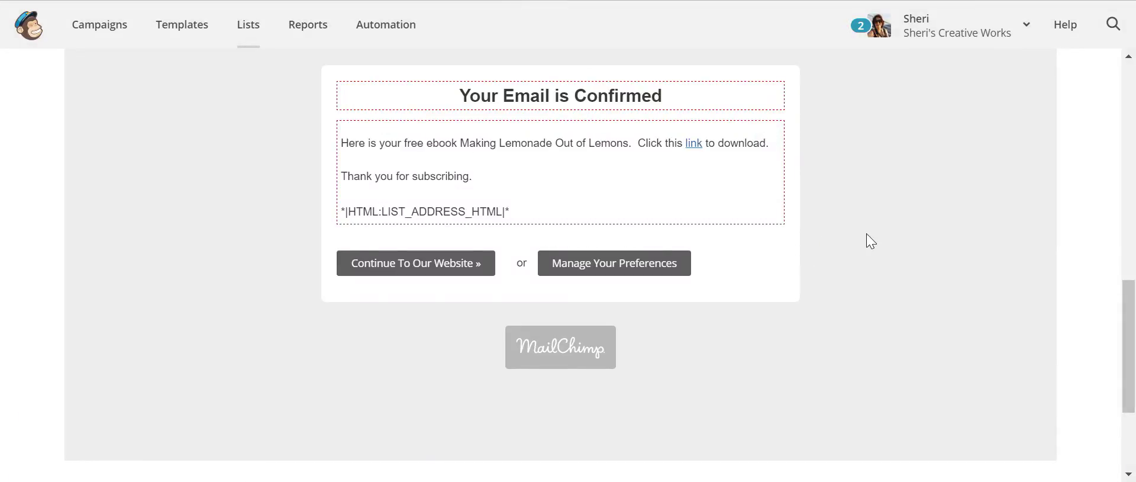
- Return to the top of the form builder and switch to the Final welcome email
scroll(881, 226, up, 5)
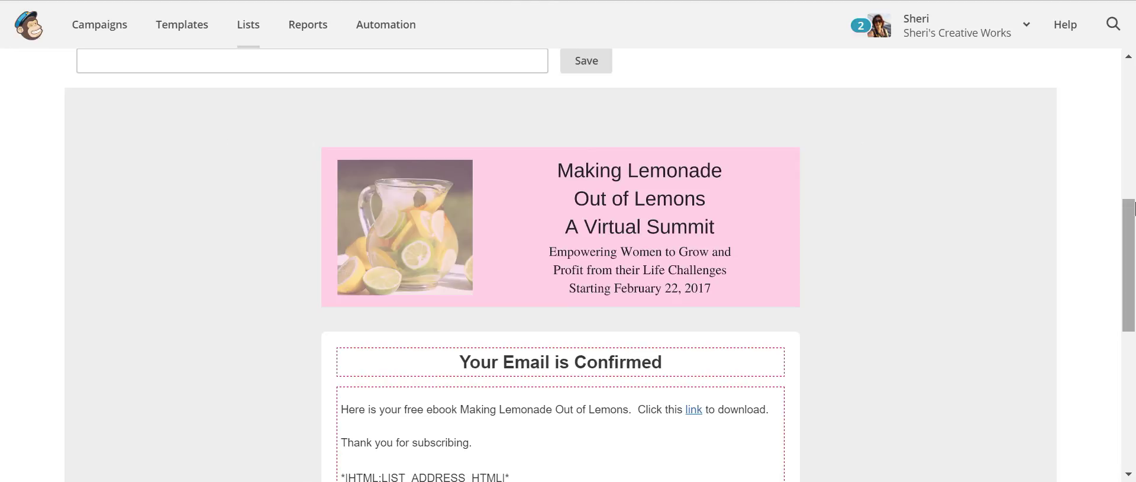
scroll(1098, 226, up, 3)
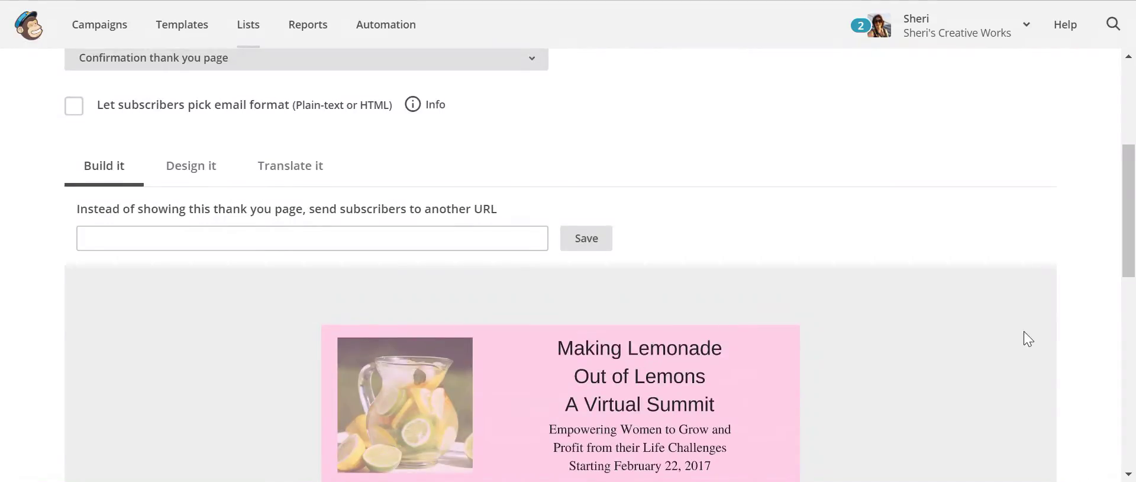
scroll(763, 269, up, 5)
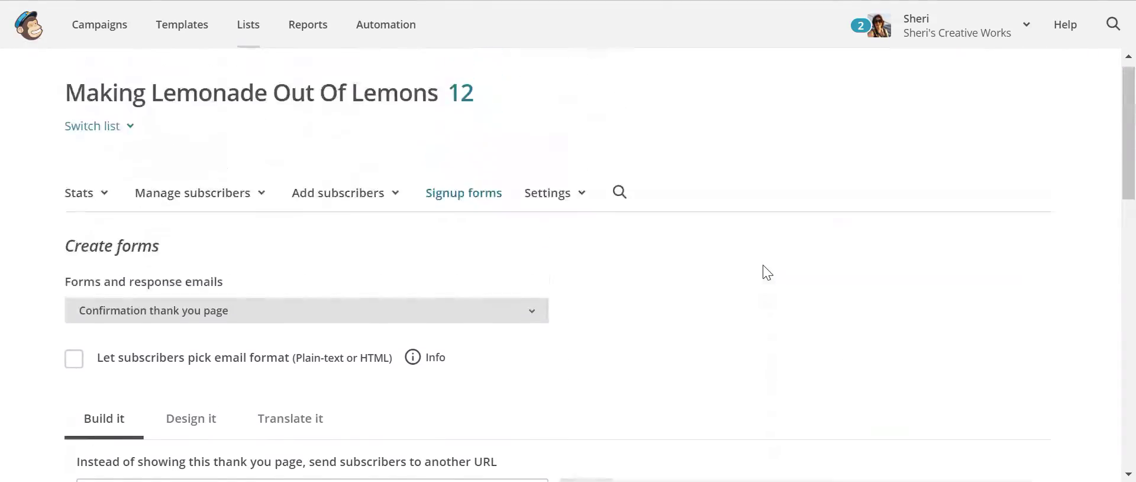
click(529, 329)
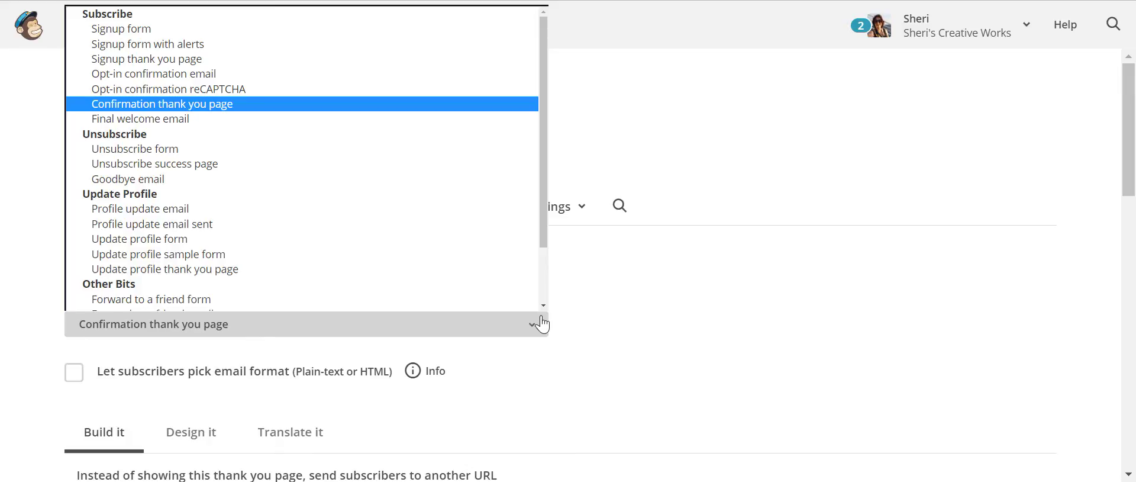
scroll(335, 193, down, 1)
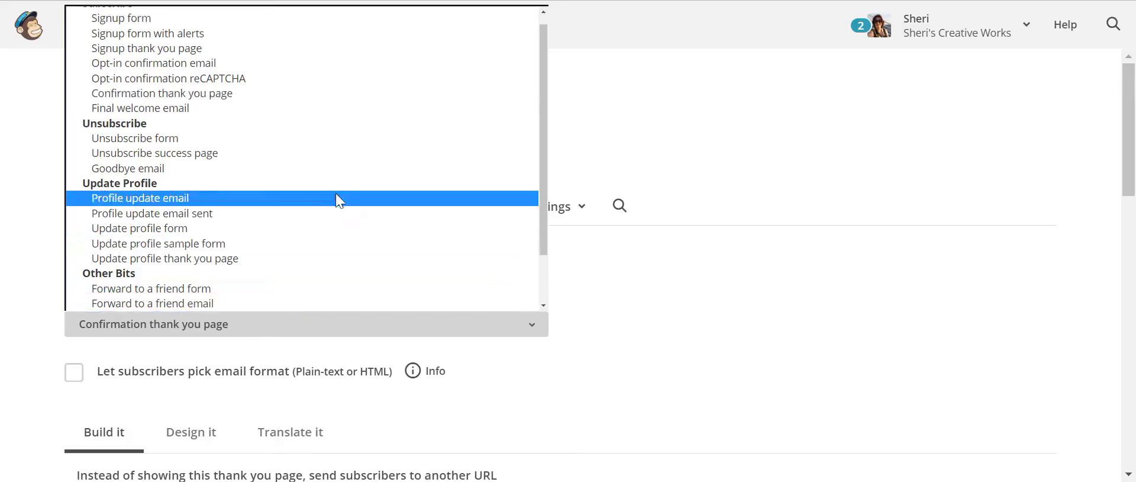
click(275, 108)
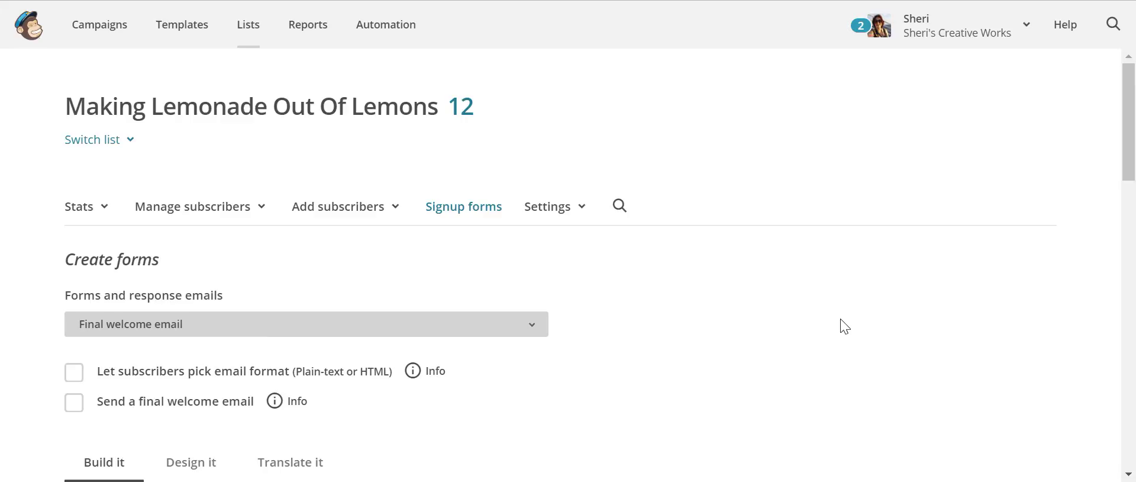
- Replace 'Subscription Confirmed' in the subject with 'Thank You for Downloading The Making Lemonade out of Lemons ebook'
scroll(843, 325, down, 5)
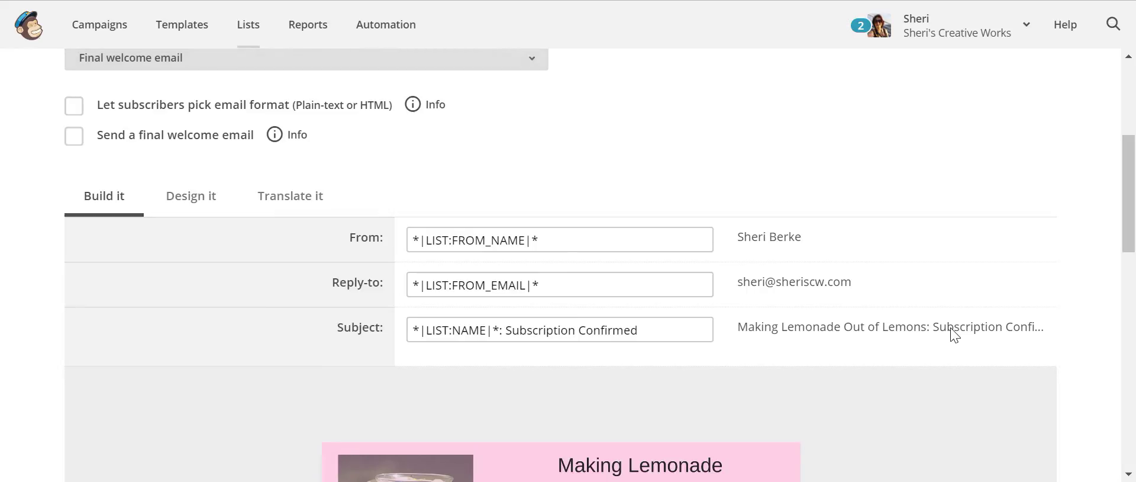
drag(654, 329, 504, 327)
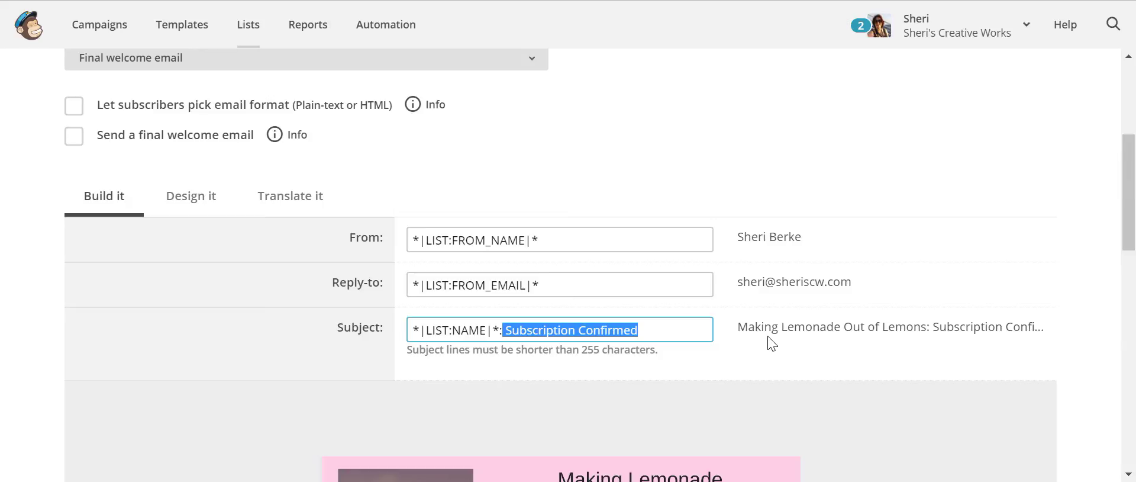
text(Thank You for Downloading)
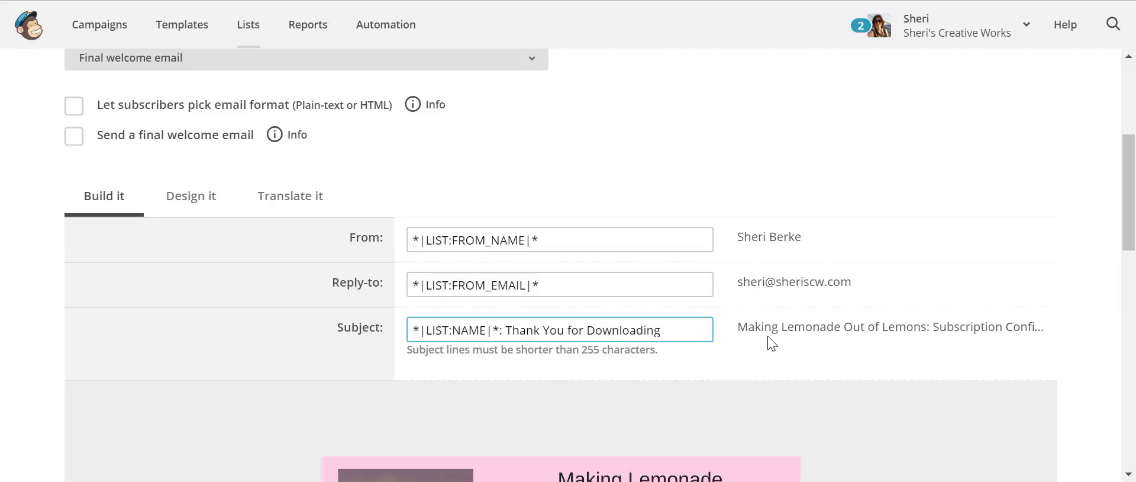
text( THe)
key(BackSpace)
key(BackSpace)
key(BackSpace)
text(he Making Lemonade out of Lemons ebook)
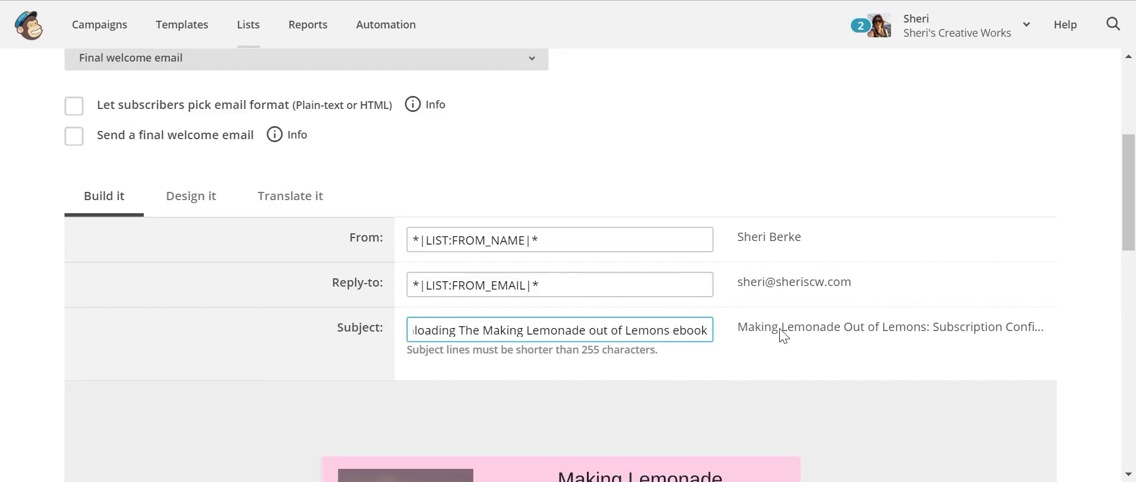
scroll(828, 355, down, 3)
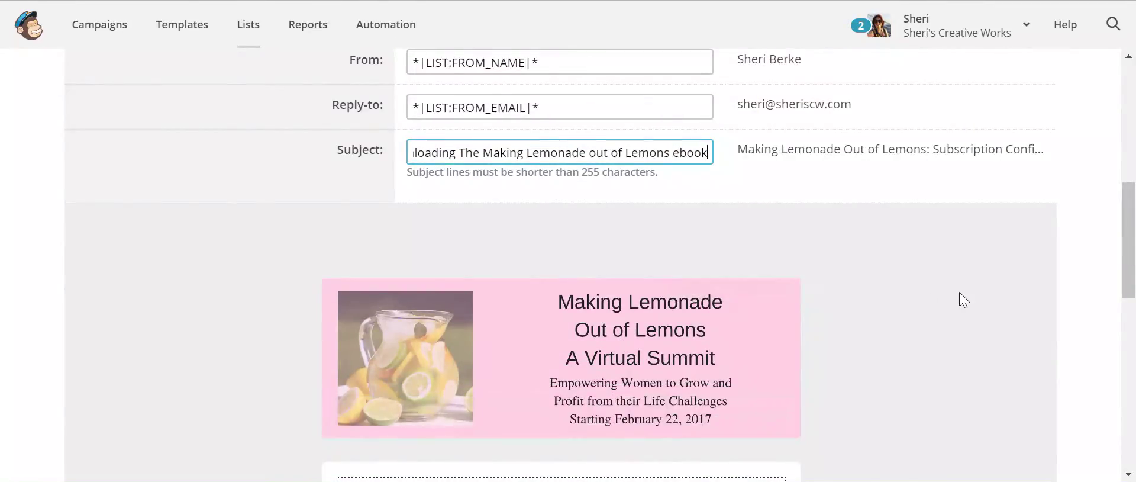
scroll(925, 294, down, 5)
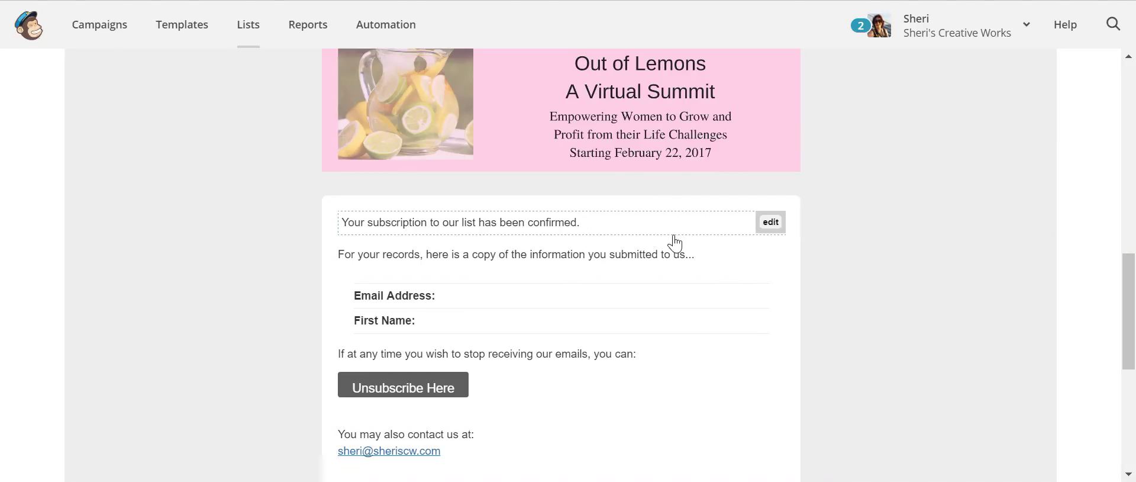
- Rewrite the body to thank readers for downloading the ebook and mention the email list
click(769, 221)
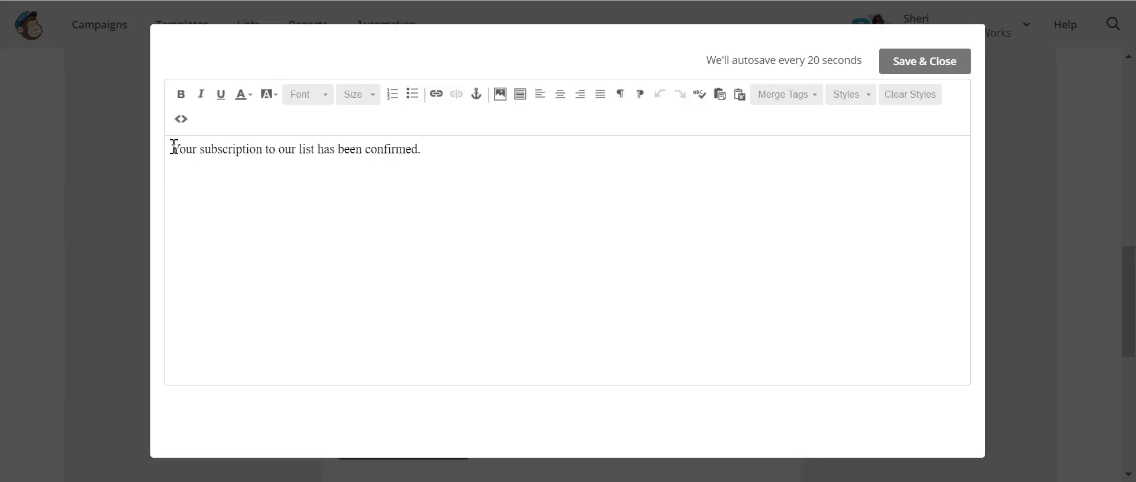
text(Thank you)
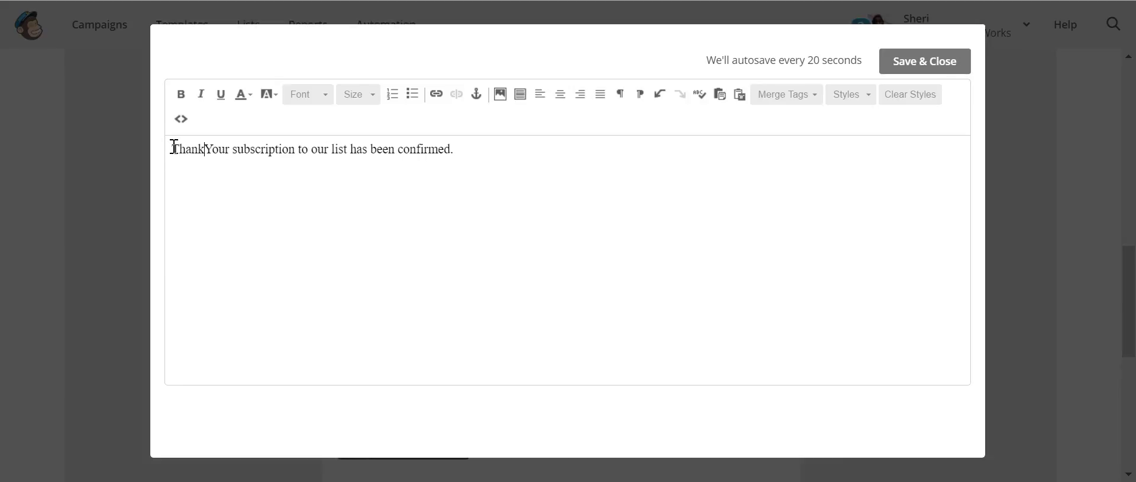
text( for )
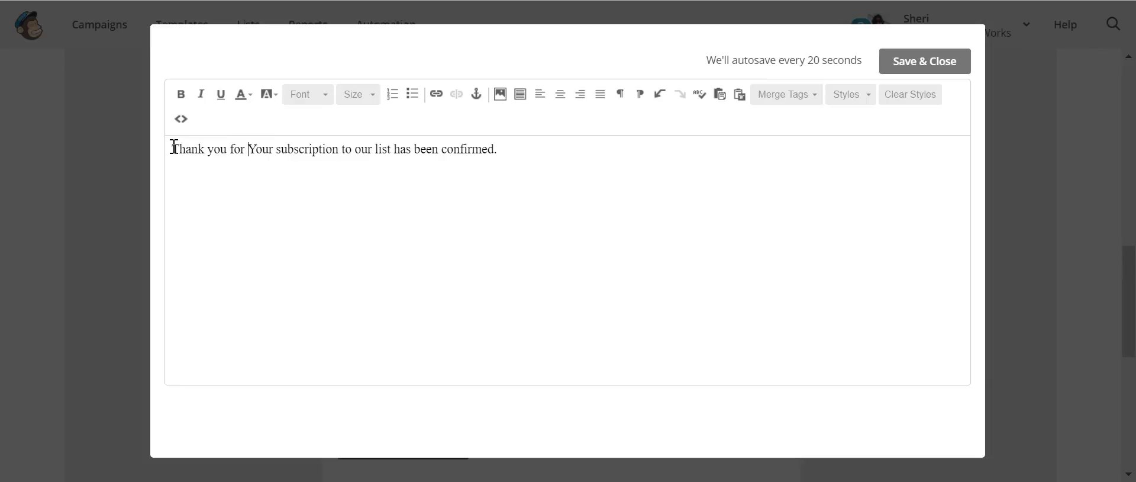
text(downloading)
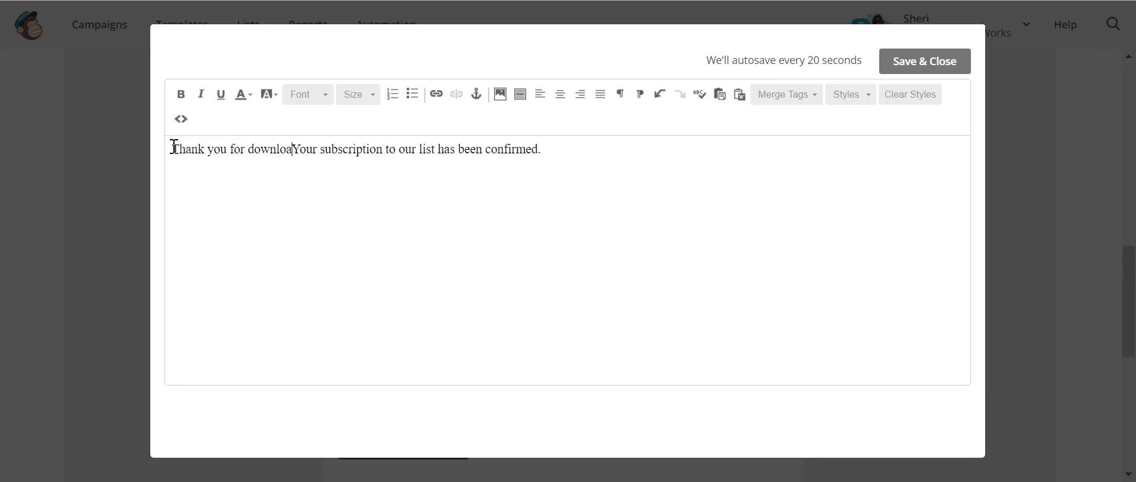
text( you)
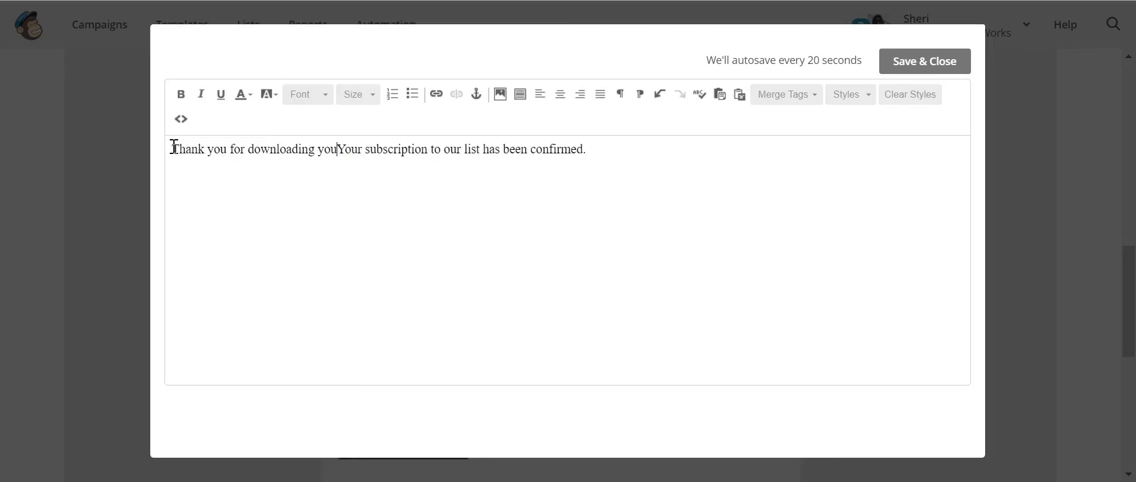
text(r free e)
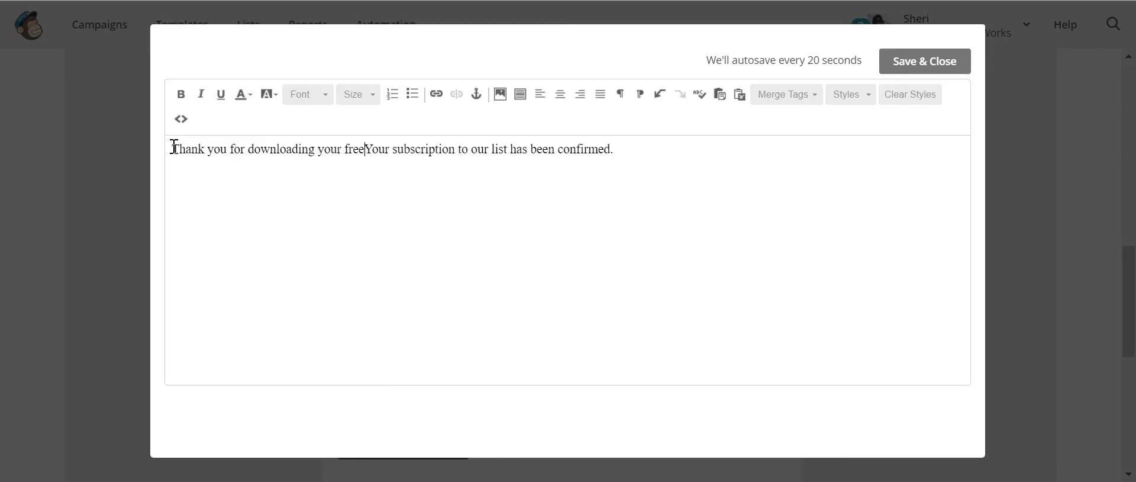
text(book Making Lemonade out of Lemons.)
key(Return)
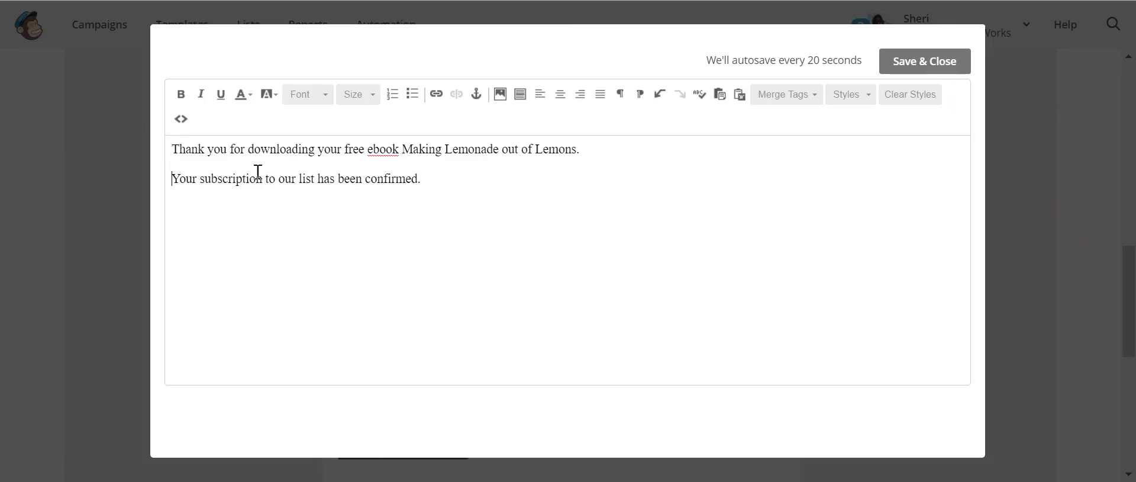
double_click(176, 177)
text(Yo)
key(BackSpace)
key(BackSpace)
text(We have also entered your nam,e)
key(BackSpace)
key(BackSpace)
text(e on our email list for free )
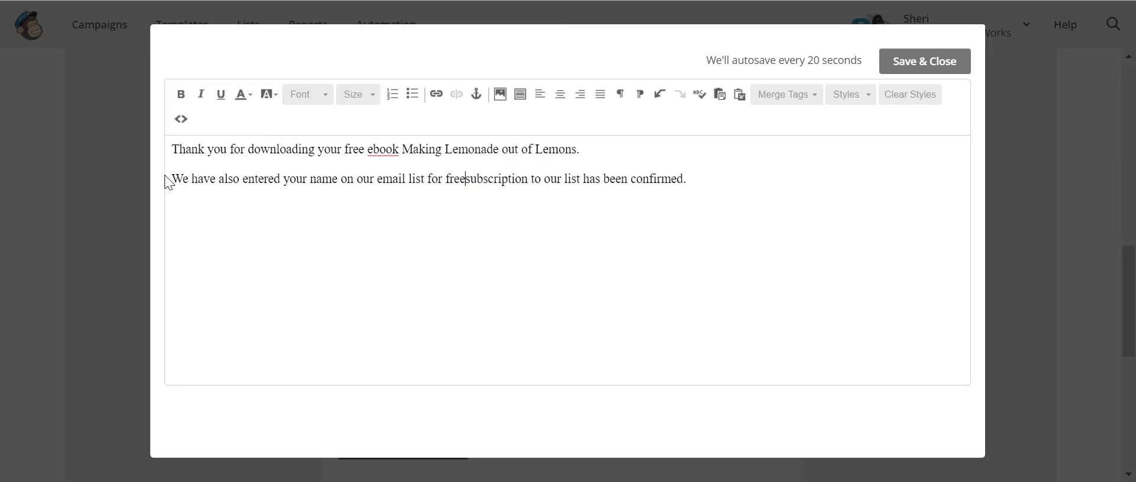
text(offers )
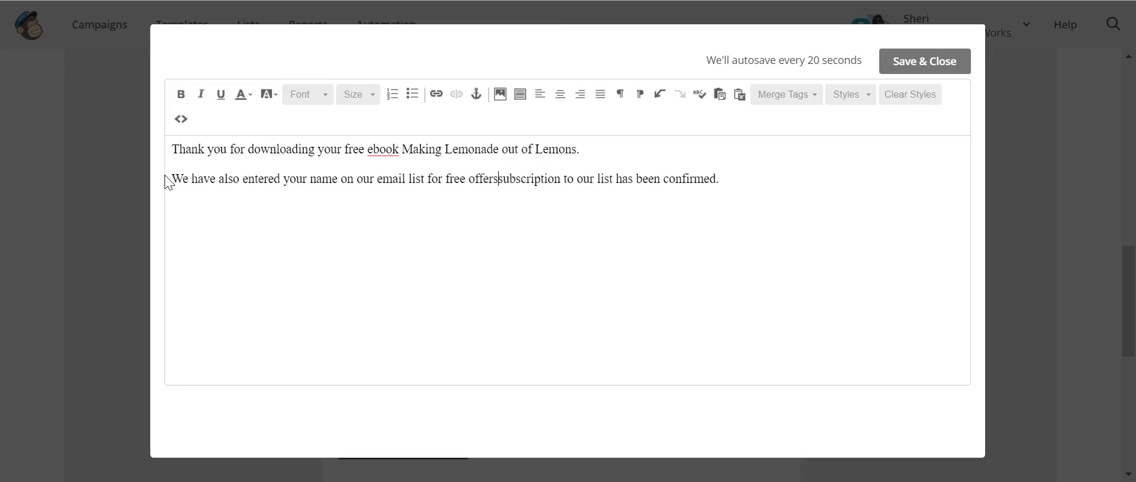
text(and )
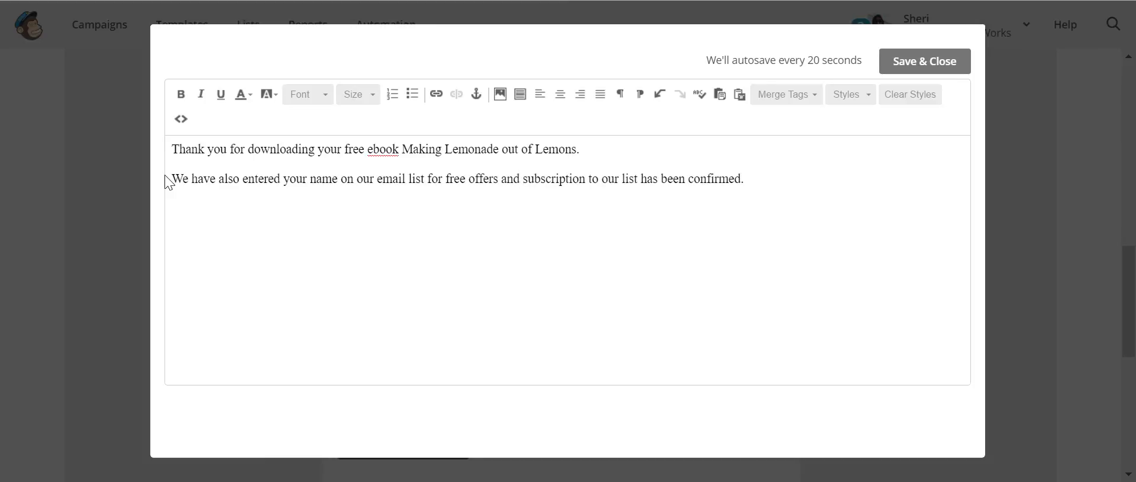
text(our blog)
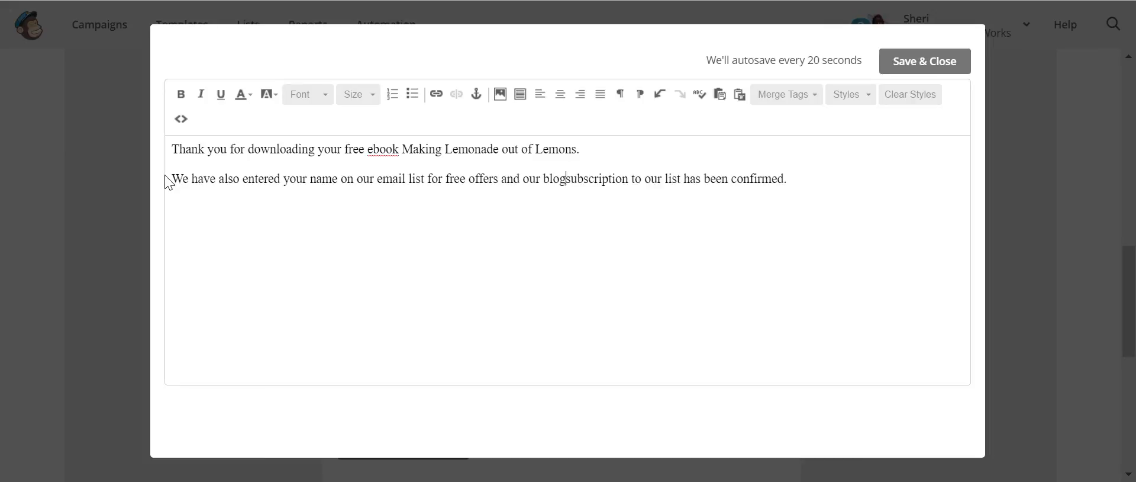
text( fom time )
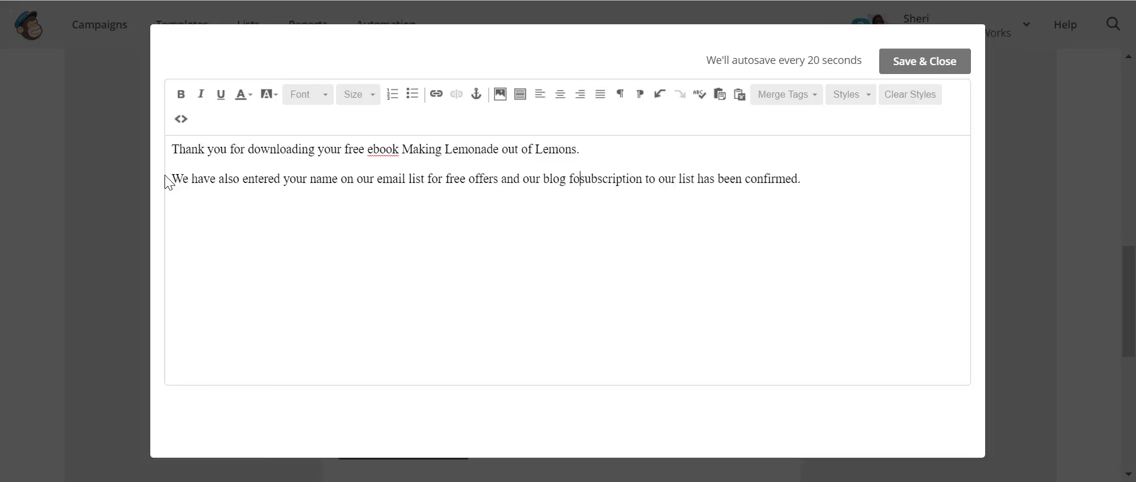
text(to time.)
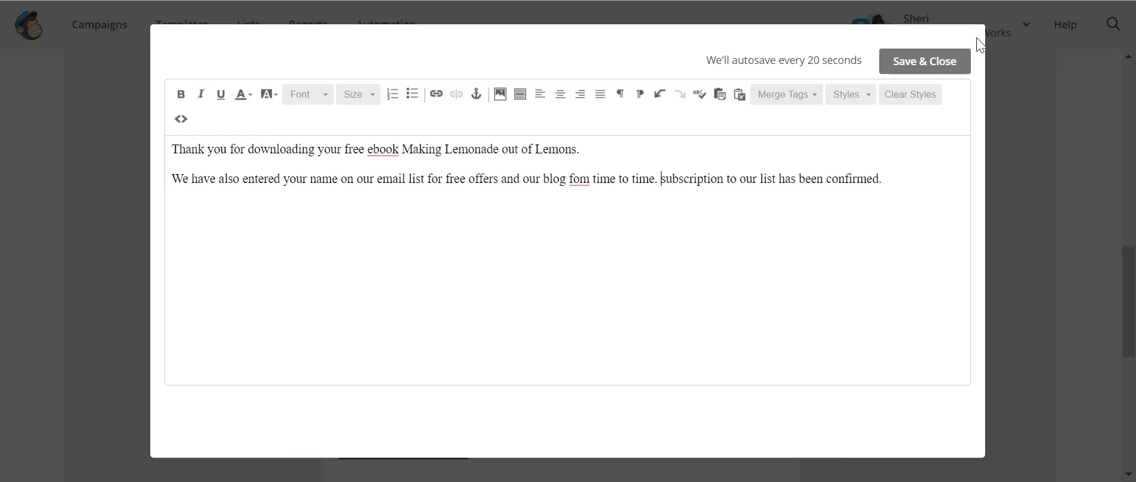
drag(911, 179, 658, 181)
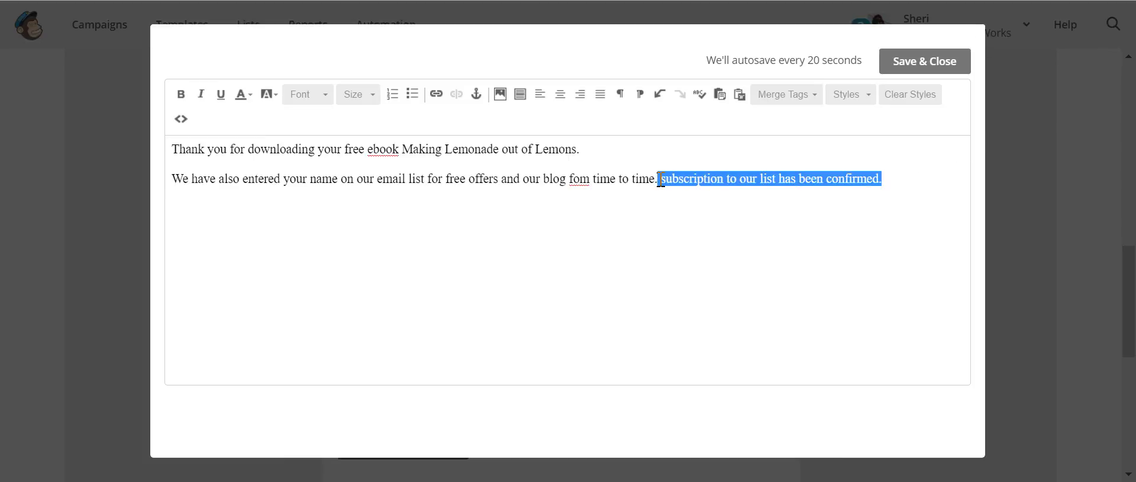
key(BackSpace)
key(BackSpace)
key(BackSpace)
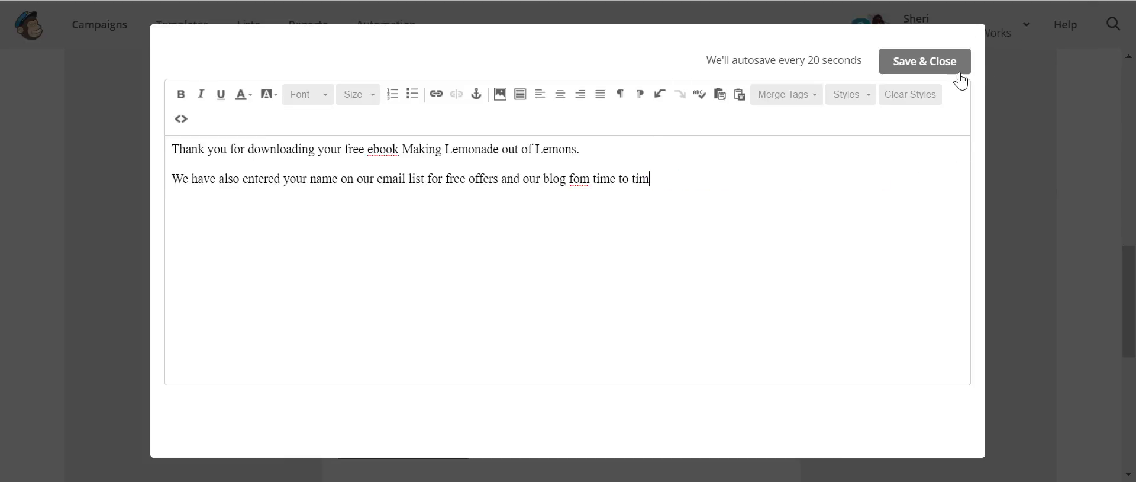
click(924, 62)
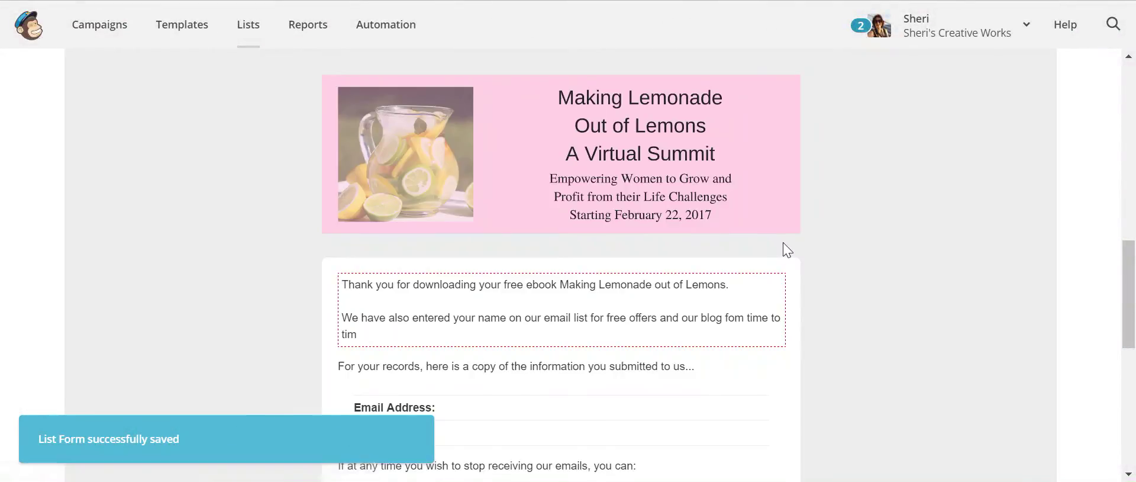
- Correct the typo 'fom' to 'from' in the welcome email text and save
scroll(787, 249, down, 3)
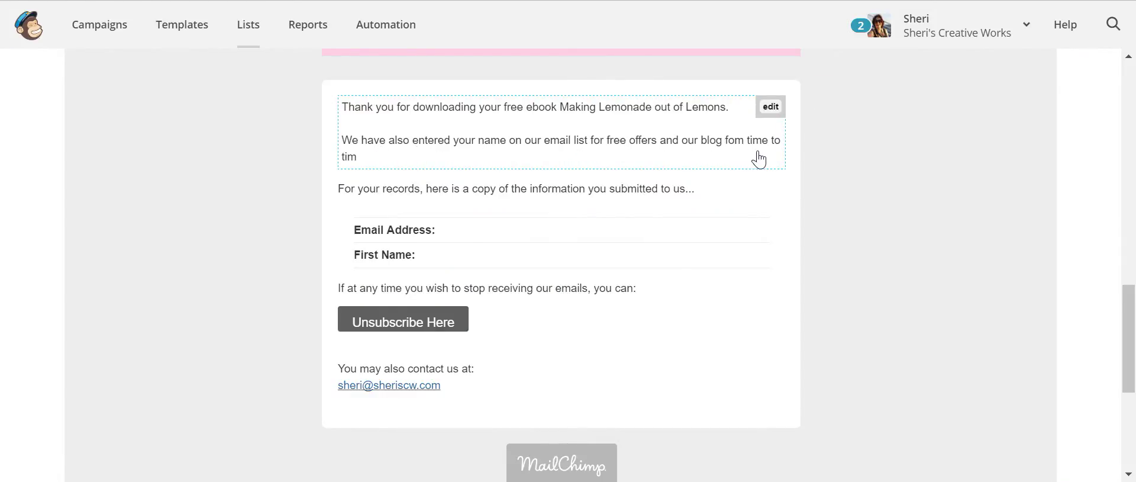
click(737, 147)
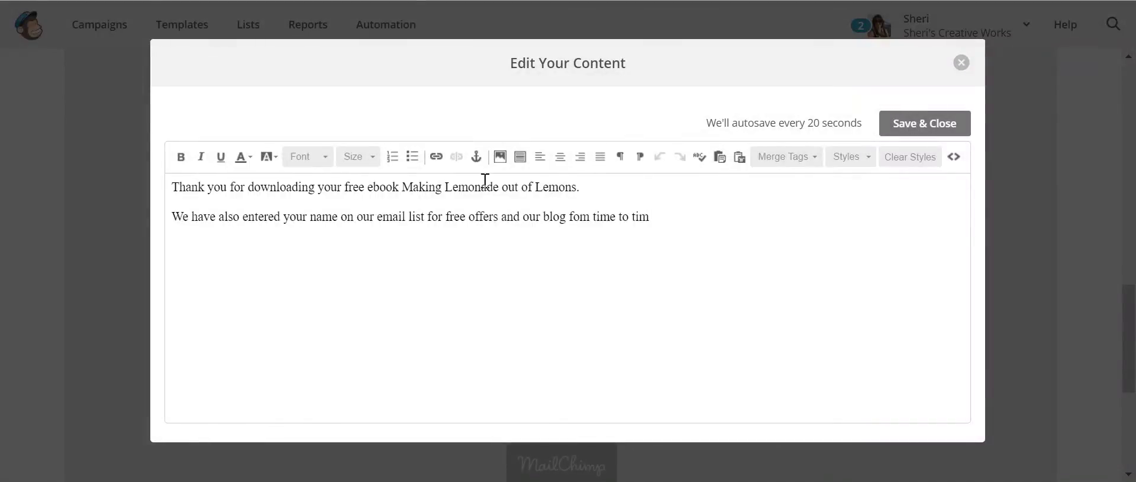
drag(580, 215, 573, 215)
text(ro)
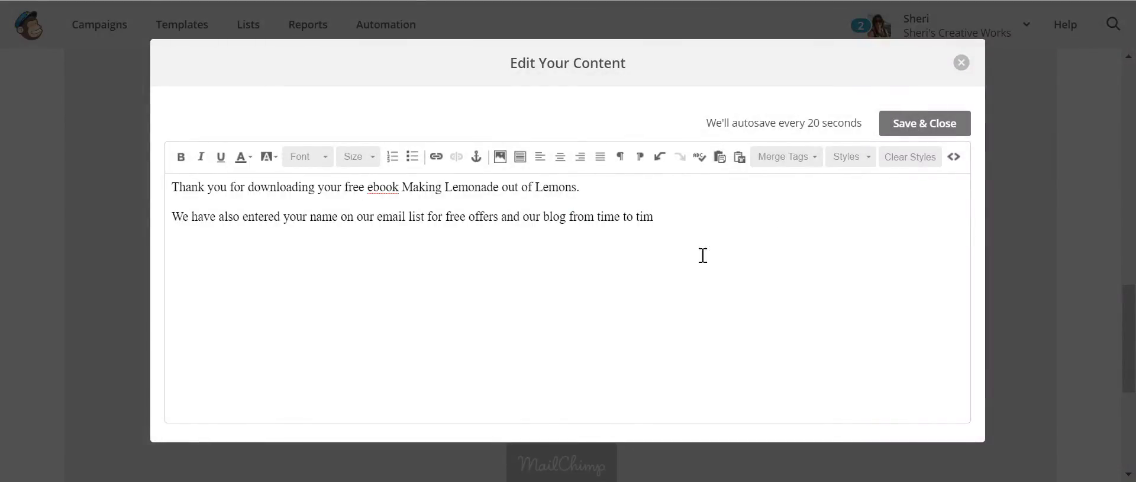
click(909, 130)
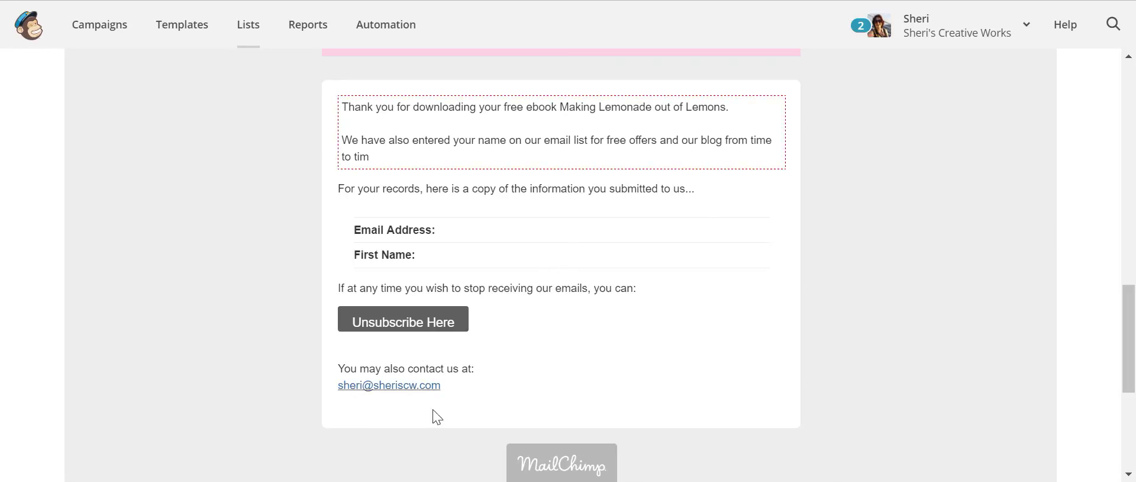
scroll(889, 259, up, 10)
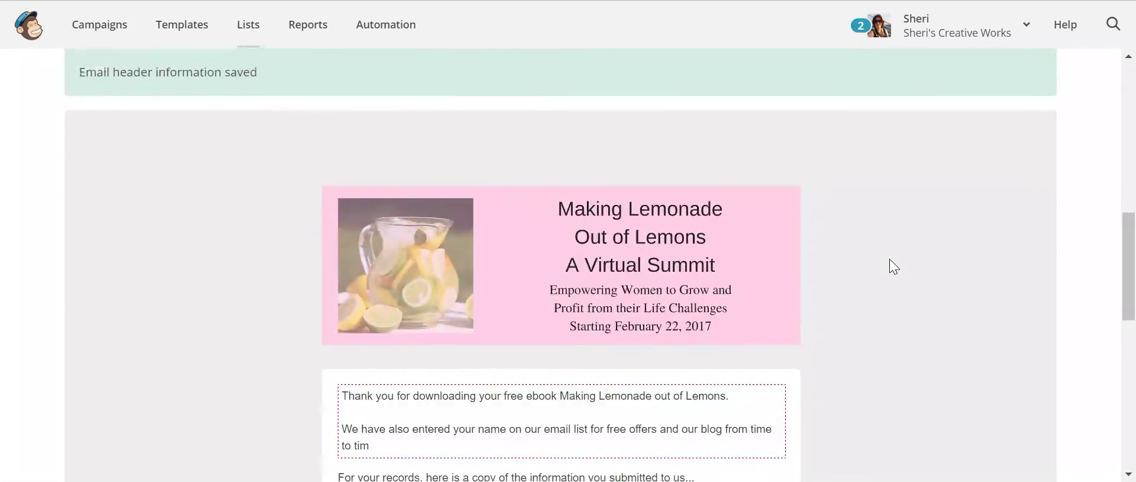
scroll(898, 269, down, 10)
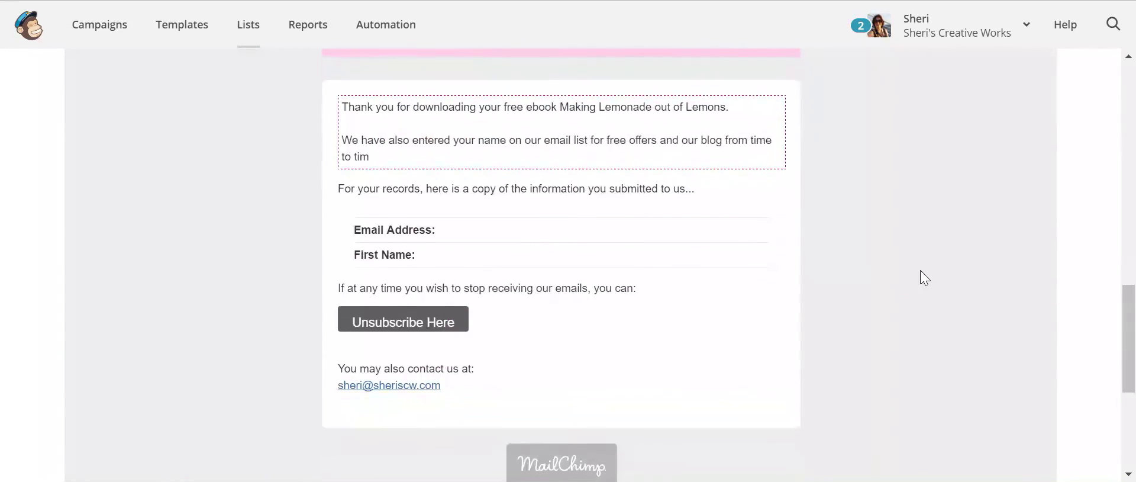
scroll(932, 265, up, 15)
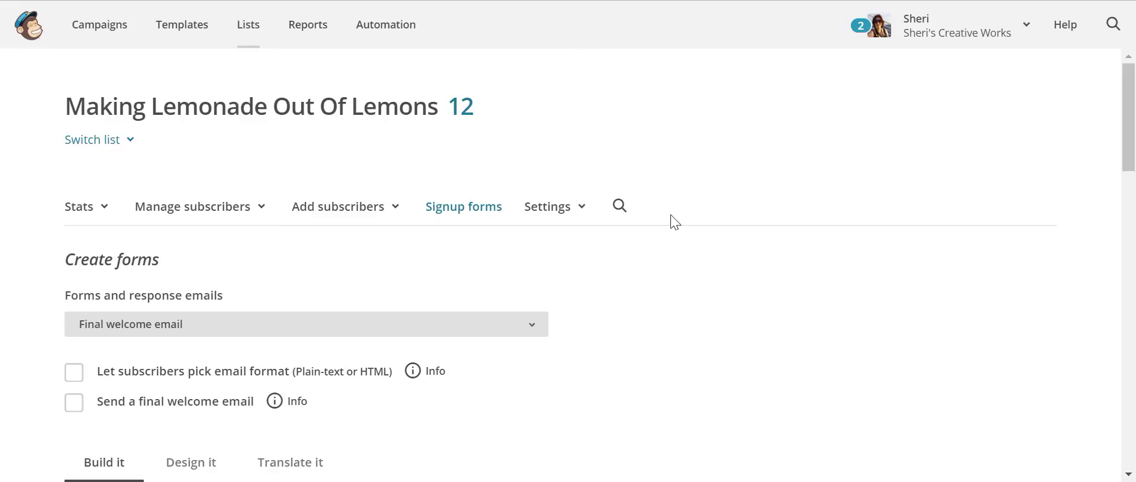
scroll(791, 253, down, 3)
scroll(750, 242, up, 3)
- Switch to the Signup form and copy its signup form URL
click(537, 336)
click(302, 16)
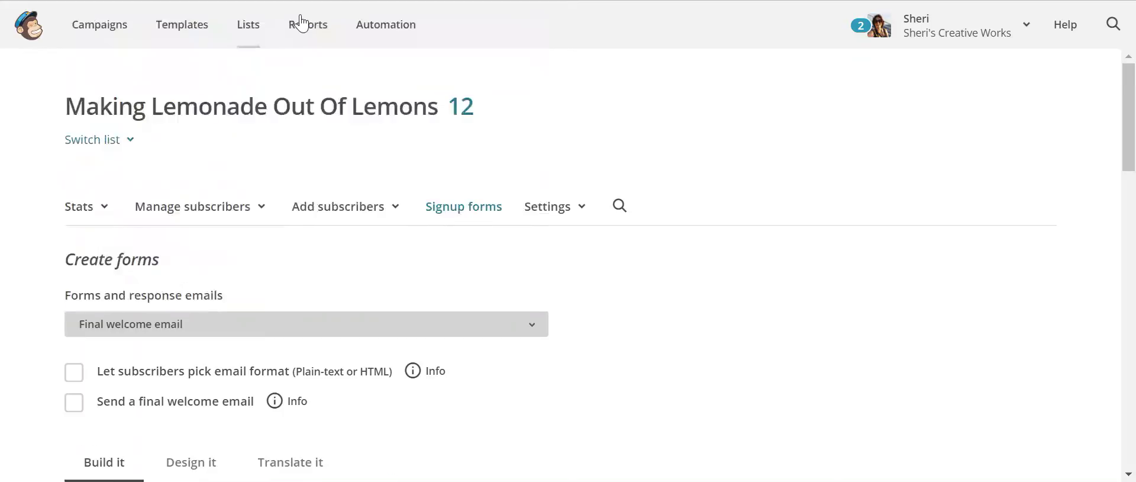
scroll(745, 243, down, 5)
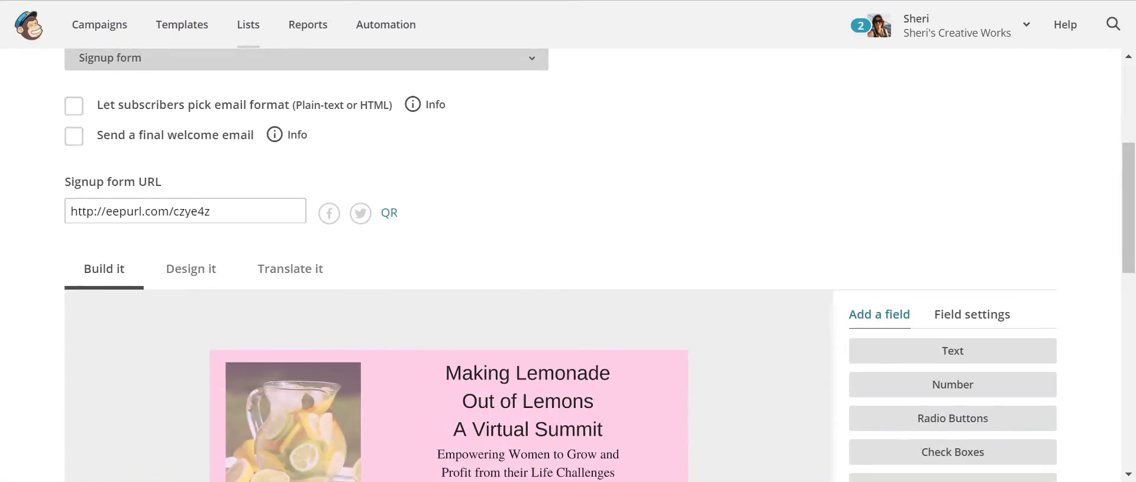
drag(217, 217, 80, 200)
right_click(95, 211)
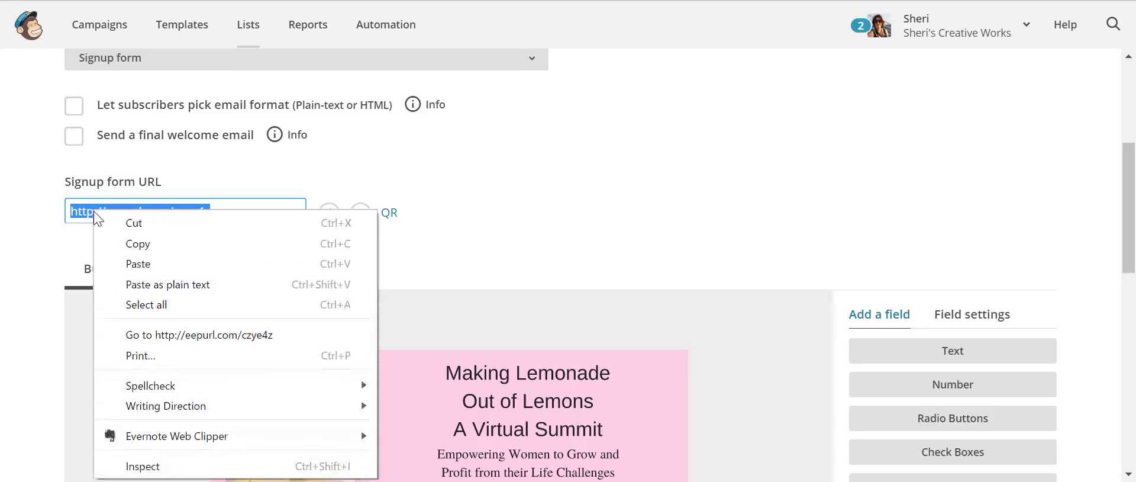
click(166, 253)
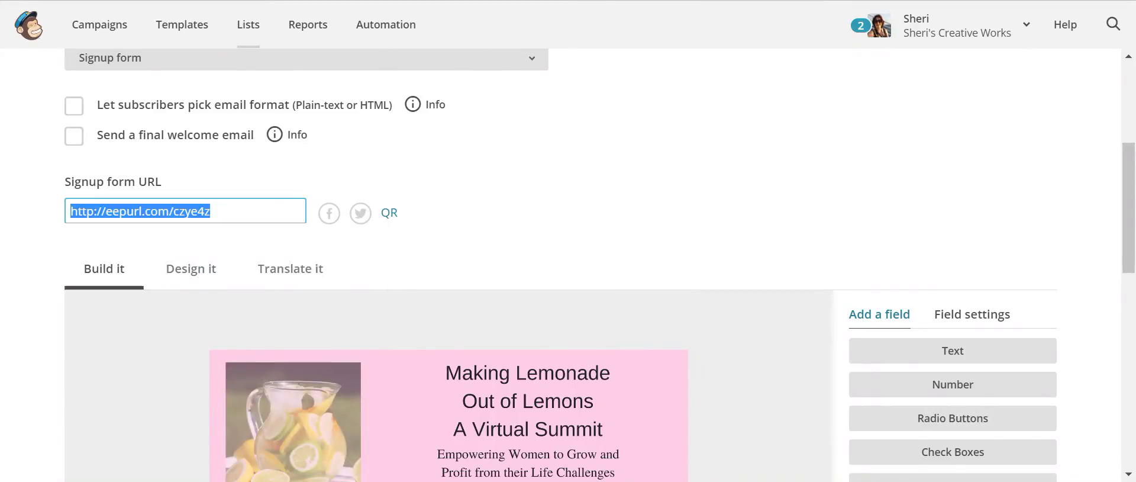
- Open the copied signup form URL in a new browser tab
key(ctrl+t)
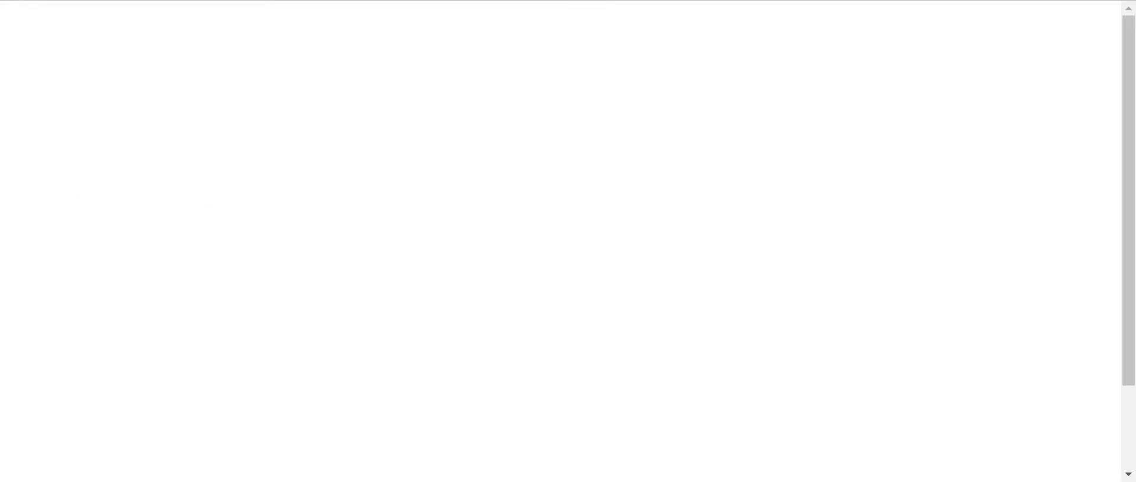
right_click(117, 0)
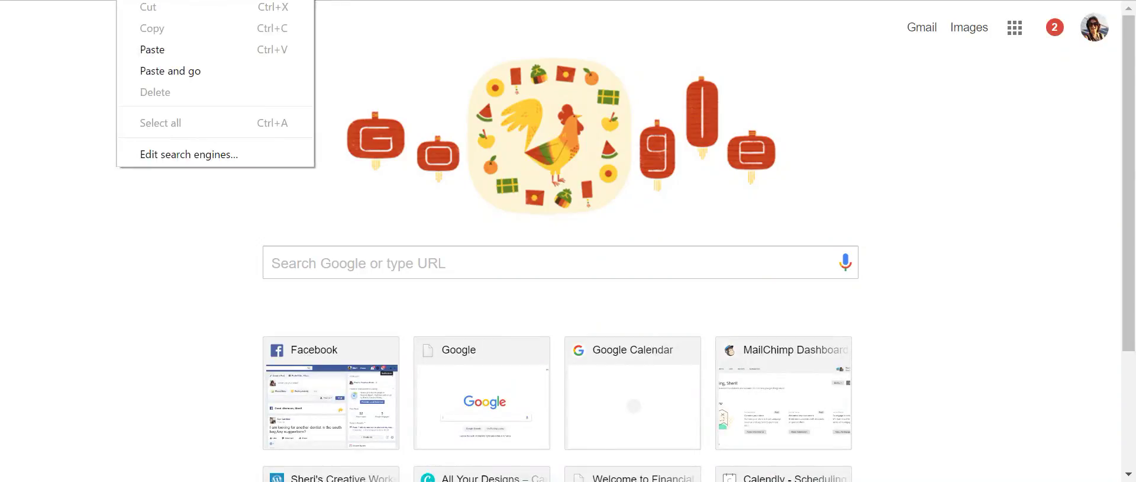
click(147, 50)
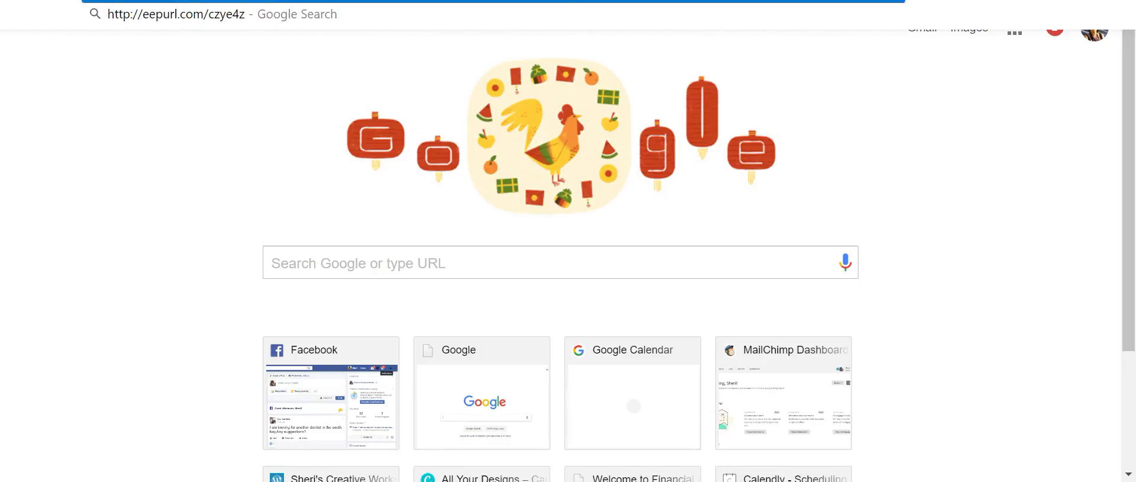
key(Return)
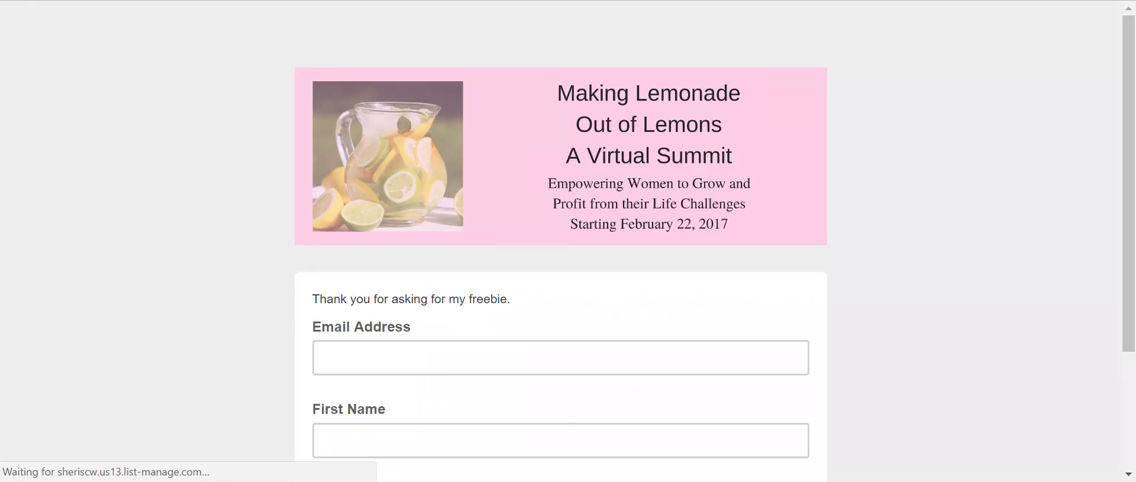
- Submit a test signup with the autofilled email and first name, passing the captcha
click(445, 361)
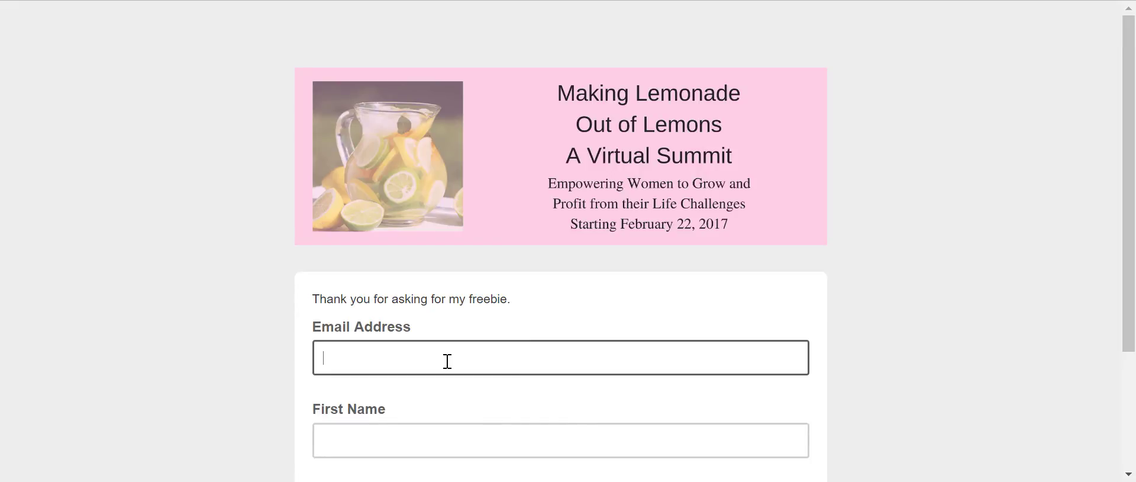
text(sheri)
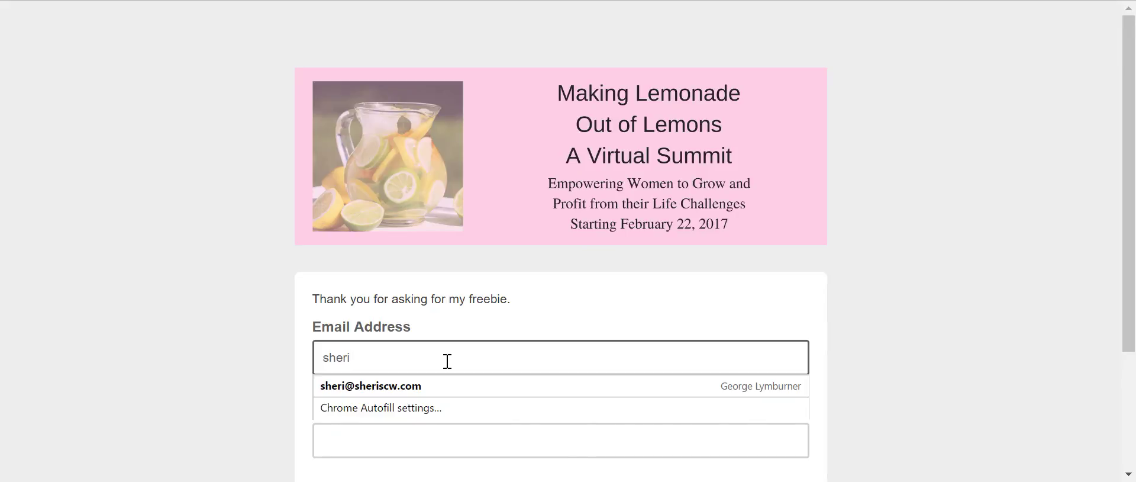
click(424, 386)
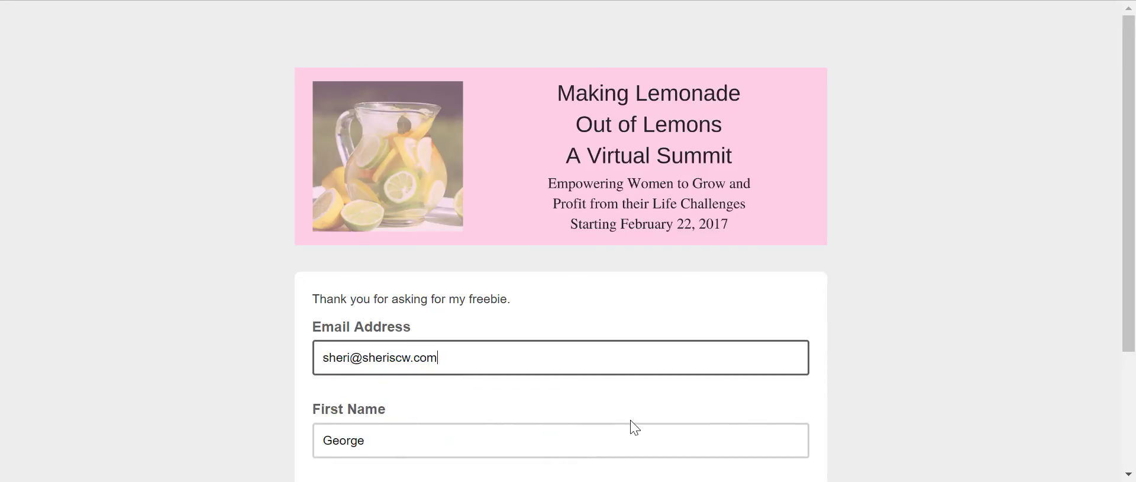
scroll(631, 426, down, 3)
click(400, 341)
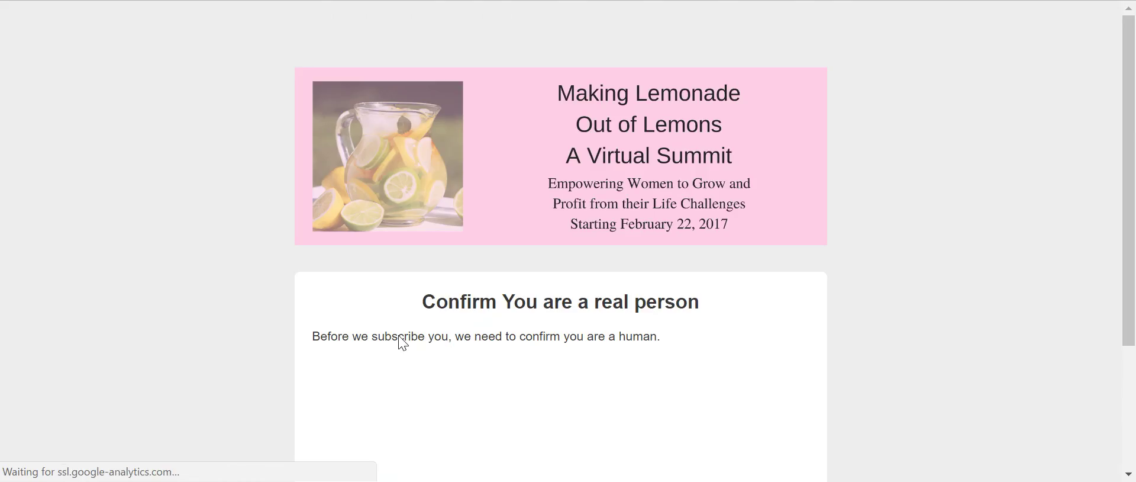
scroll(719, 346, down, 3)
scroll(738, 317, up, 2)
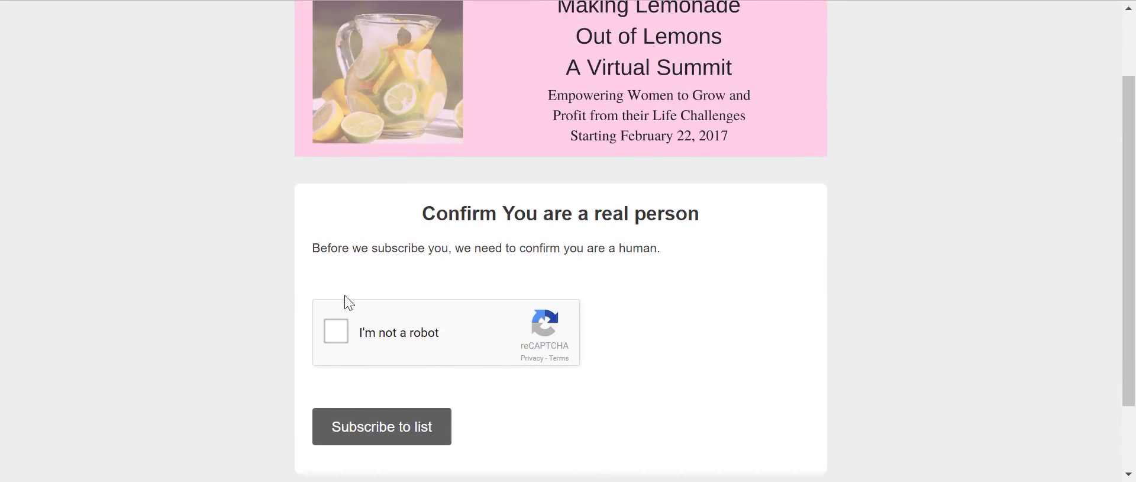
click(334, 333)
click(391, 429)
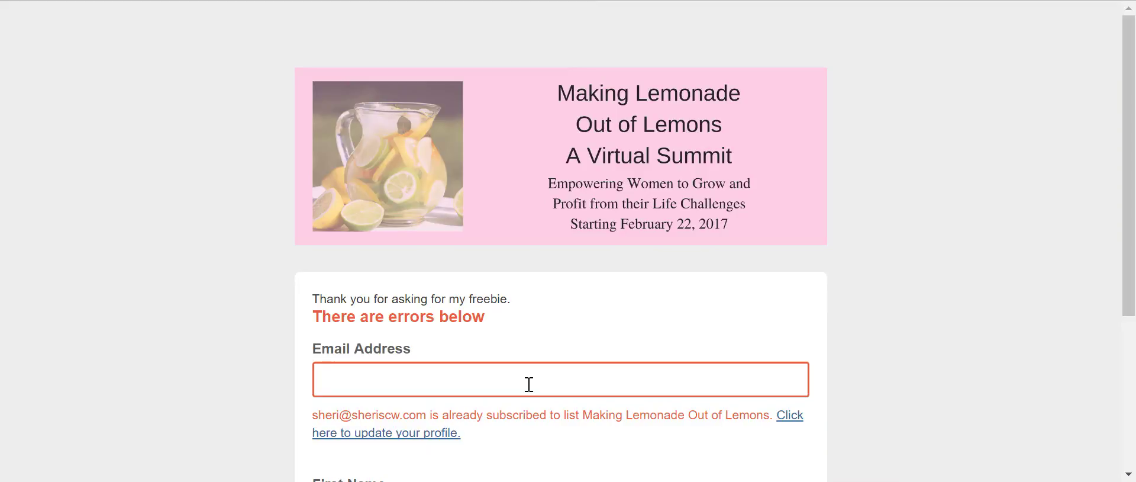
scroll(528, 388, down, 3)
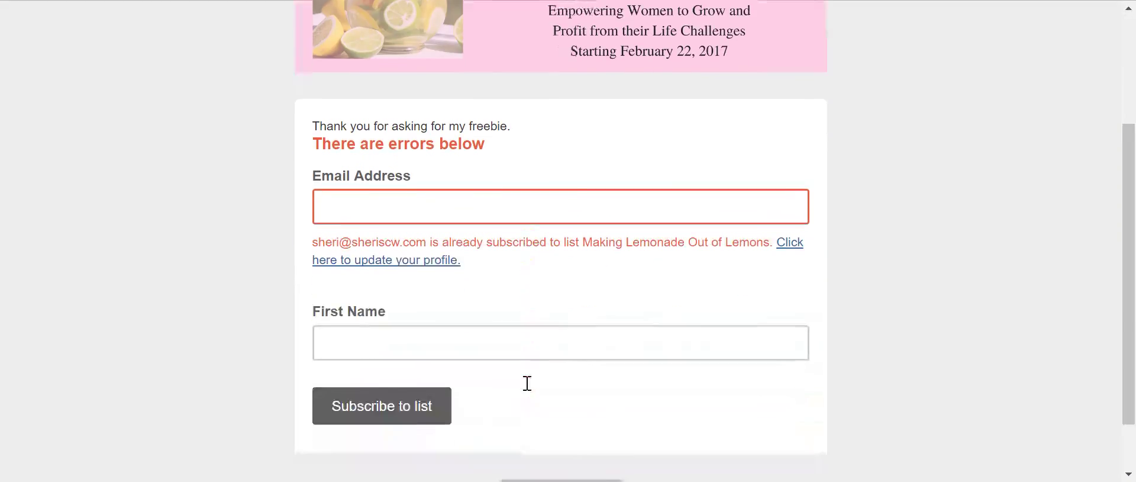
- Resubmit the signup form with a different email address and the subscriber's first name
click(345, 204)
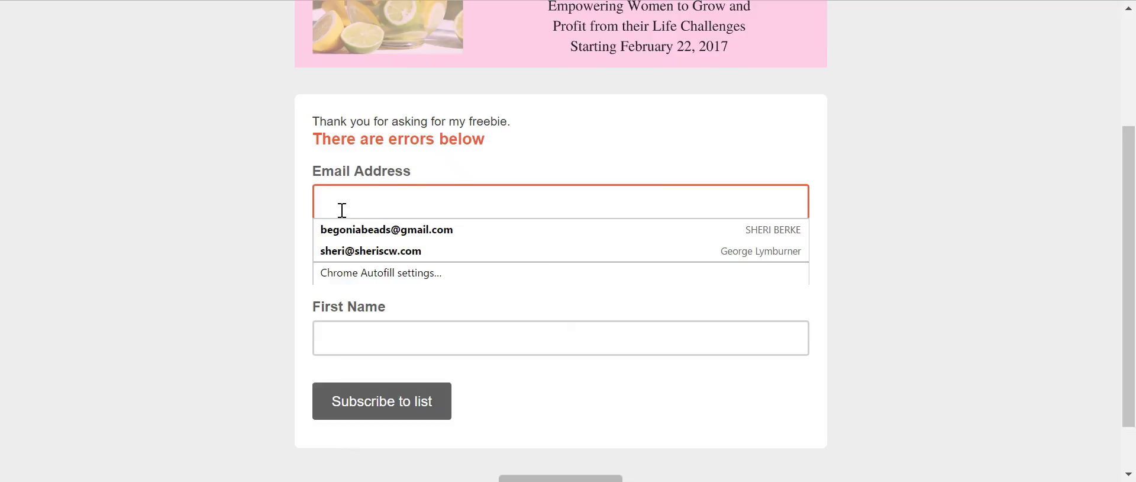
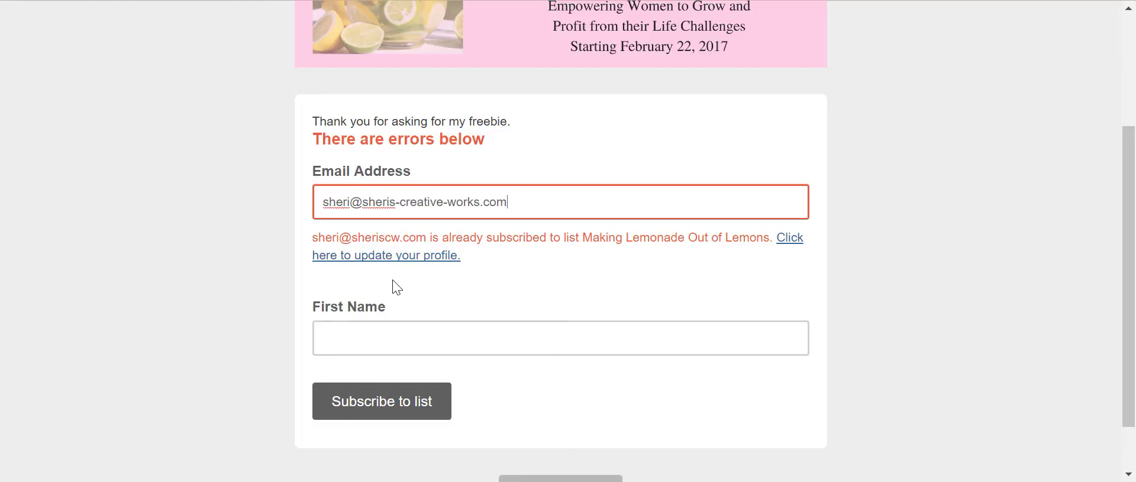
click(380, 332)
text(Sheri)
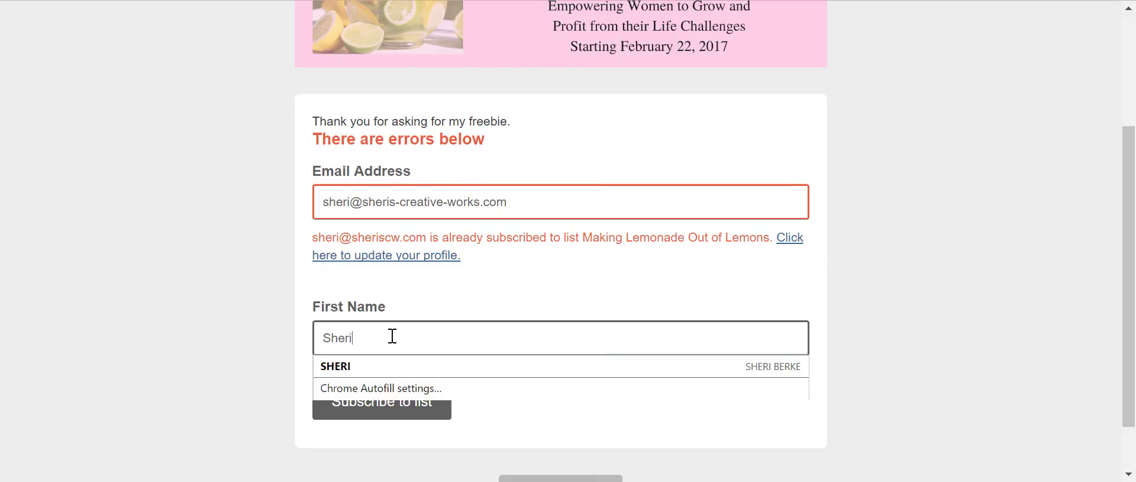
click(383, 409)
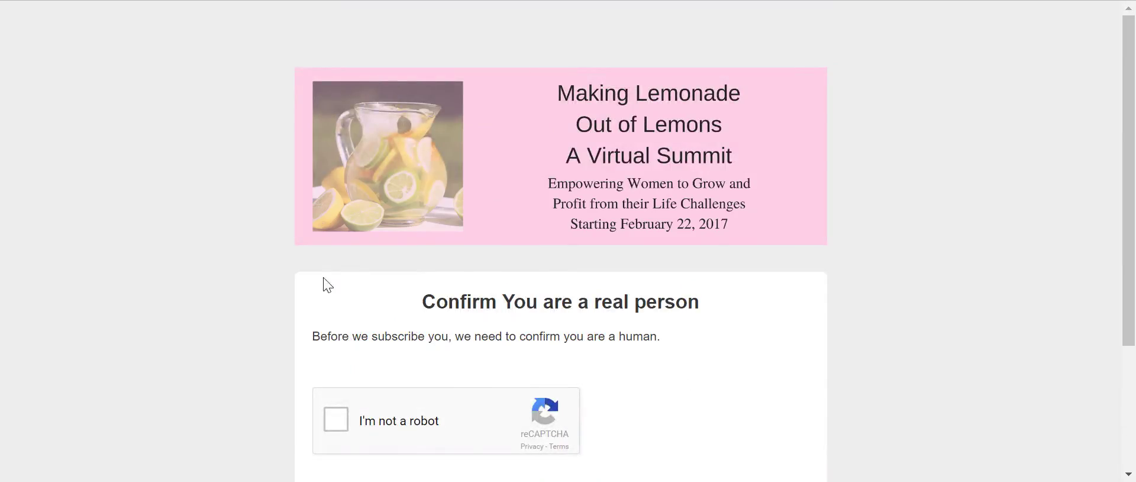
- Pass the captcha on the second try, submit the subscription, then switch to the Outlook inbox
click(343, 422)
scroll(736, 363, down, 3)
click(406, 347)
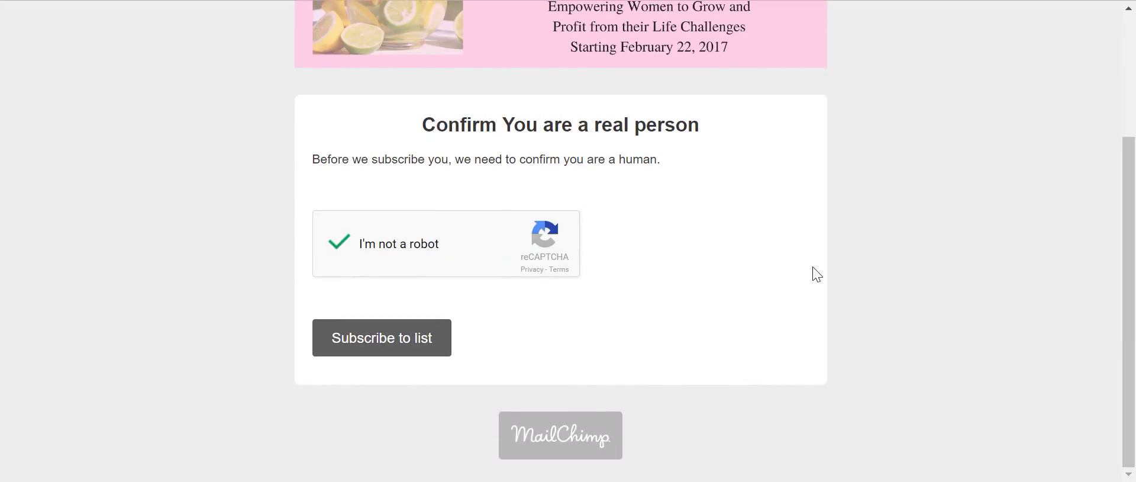
scroll(760, 299, down, 3)
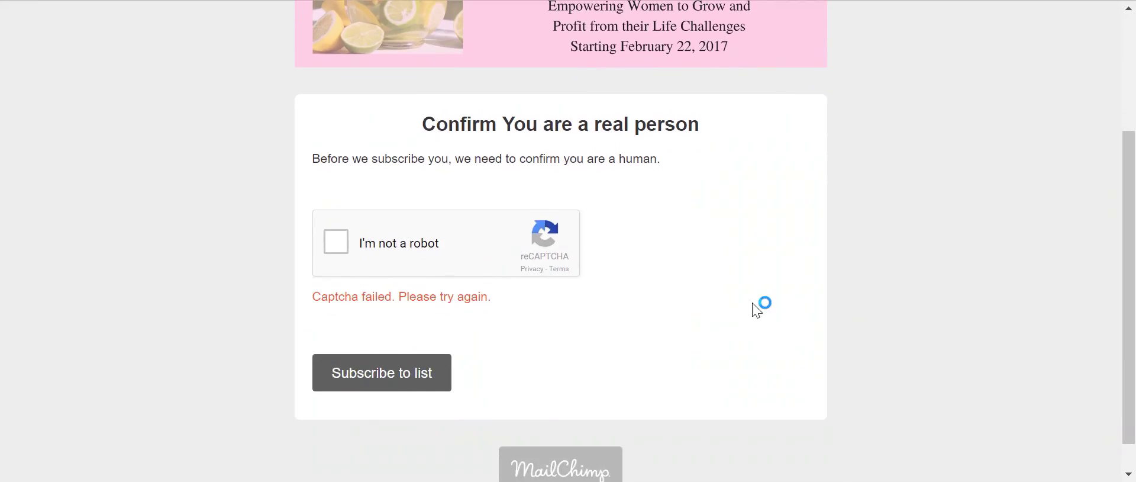
click(336, 242)
click(393, 372)
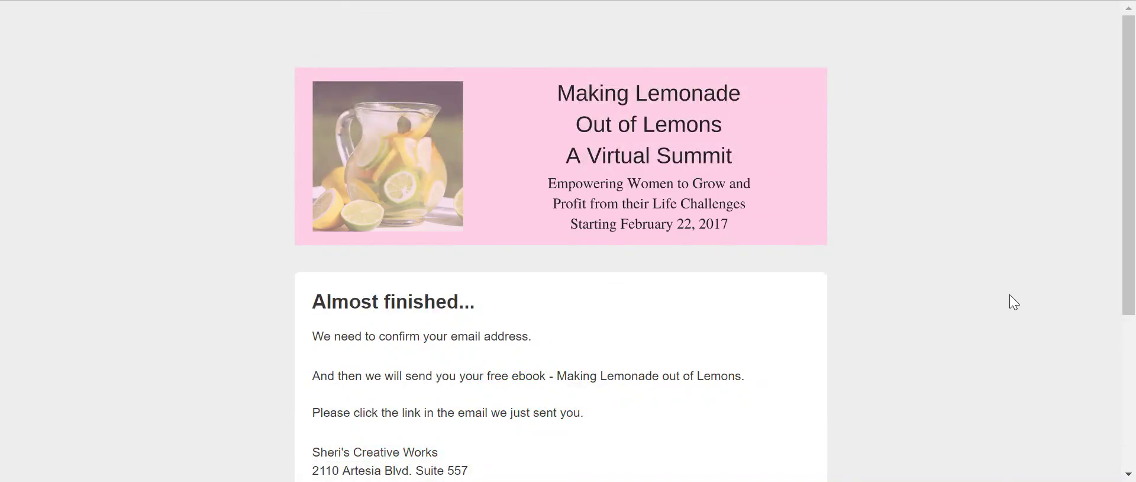
scroll(1009, 294, down, 3)
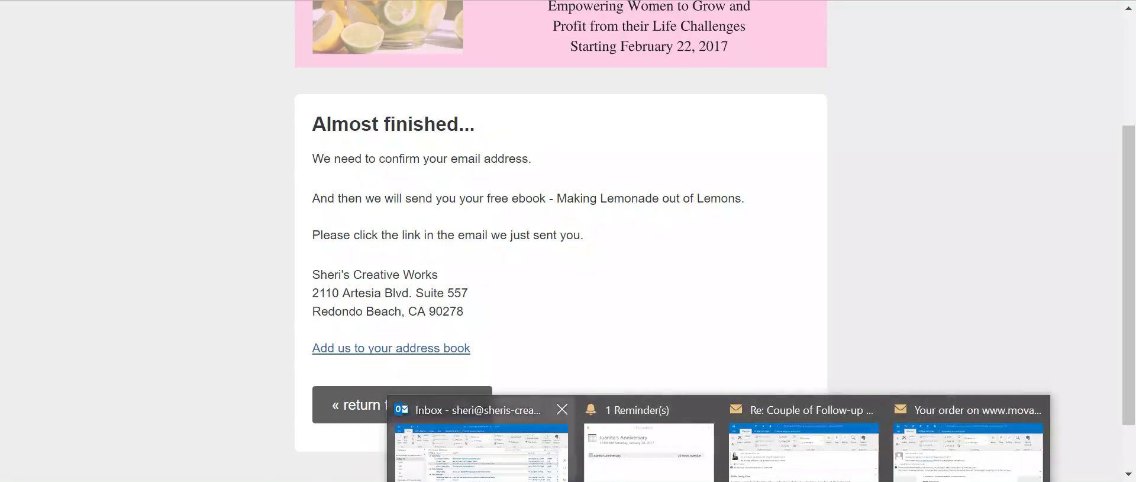
click(479, 449)
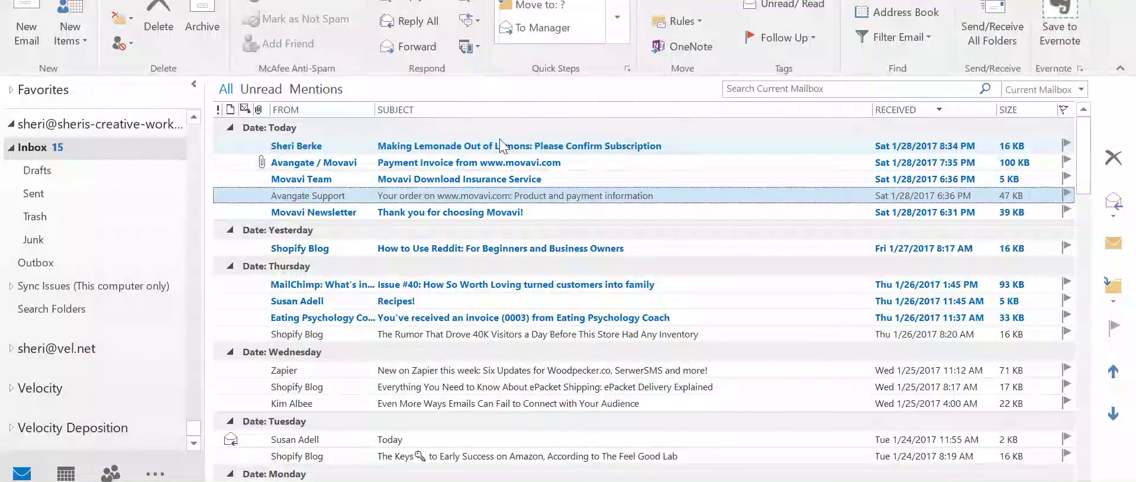
- Open the 'Please Confirm Subscription' email and download its blocked pictures
double_click(497, 146)
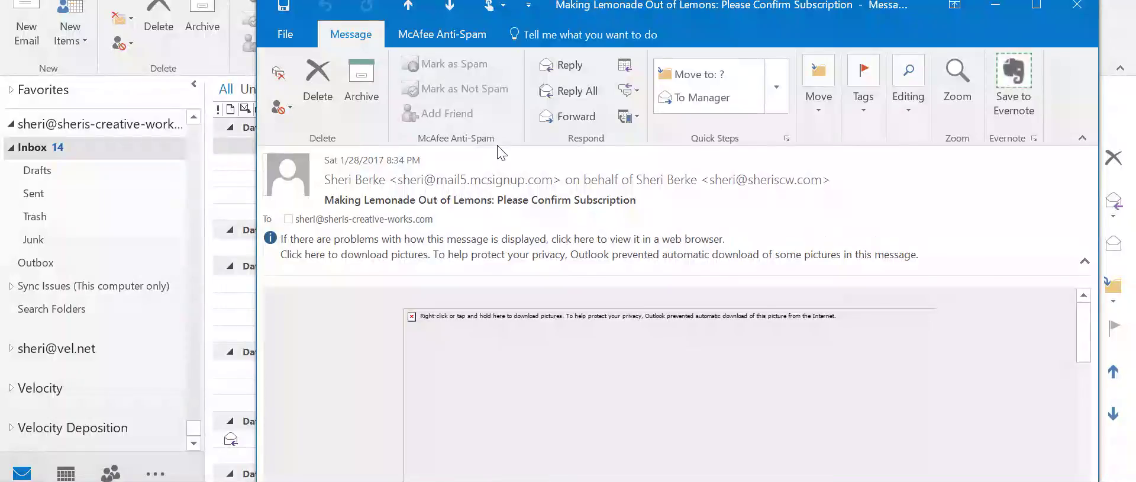
click(673, 244)
click(591, 254)
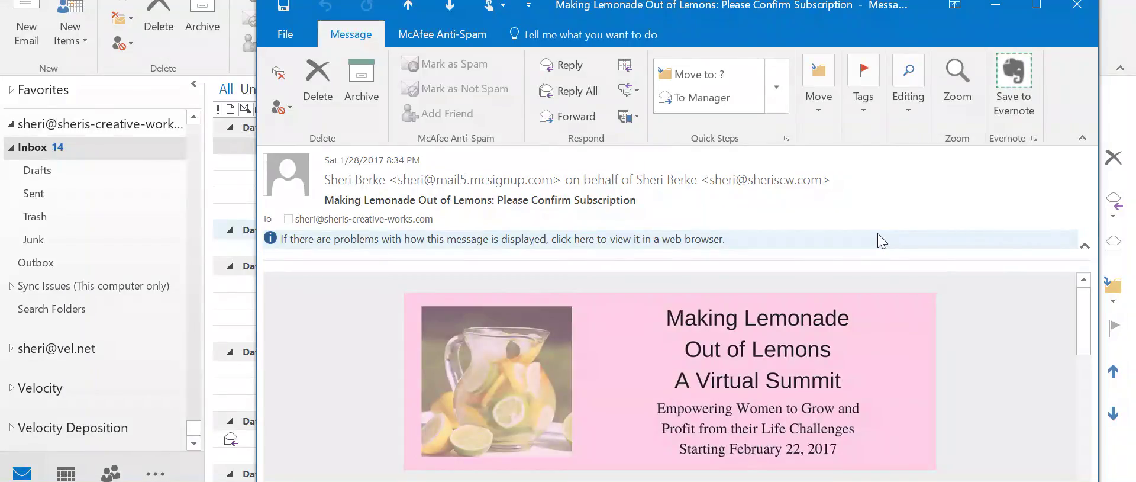
- Follow the email's link to confirm the subscription
mouse_move(1081, 329)
mouse_down()
mouse_move(1067, 363)
mouse_move(1059, 326)
mouse_up()
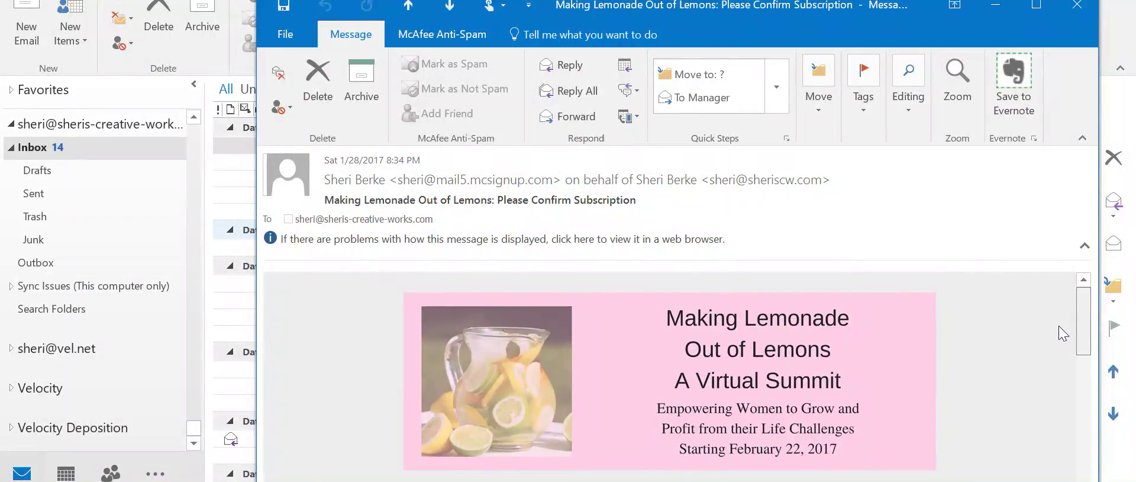
scroll(753, 344, down, 1)
scroll(753, 344, up, 1)
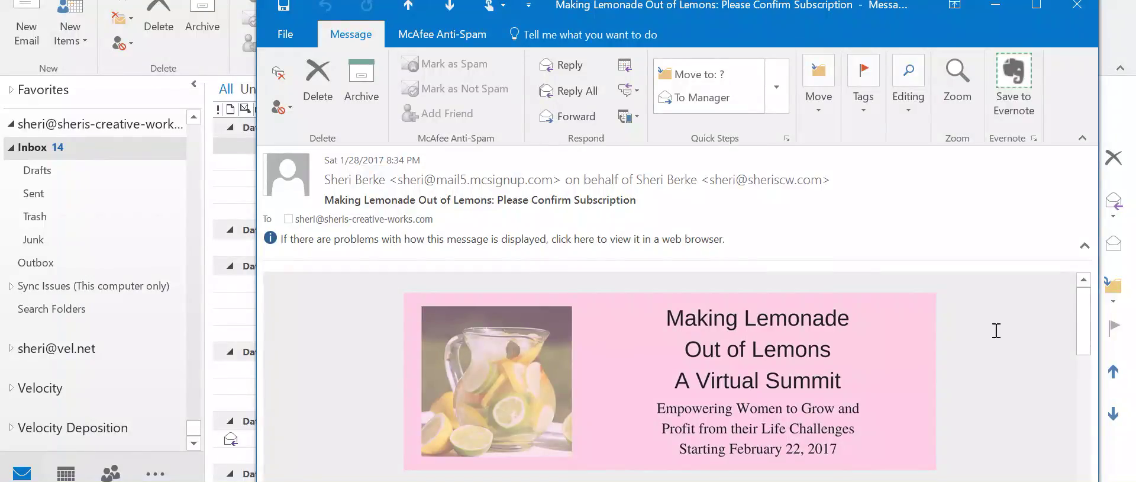
drag(1079, 321, 1067, 413)
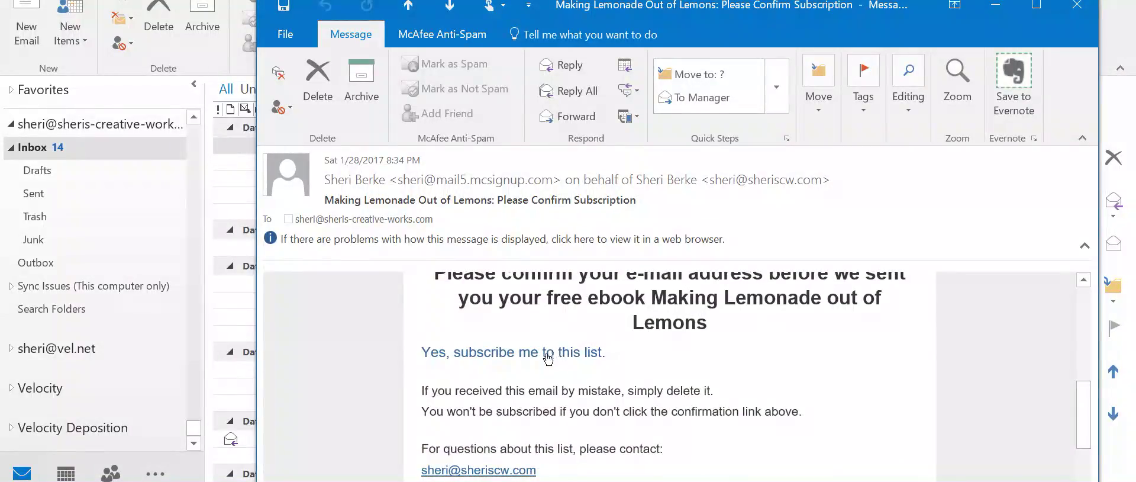
click(524, 358)
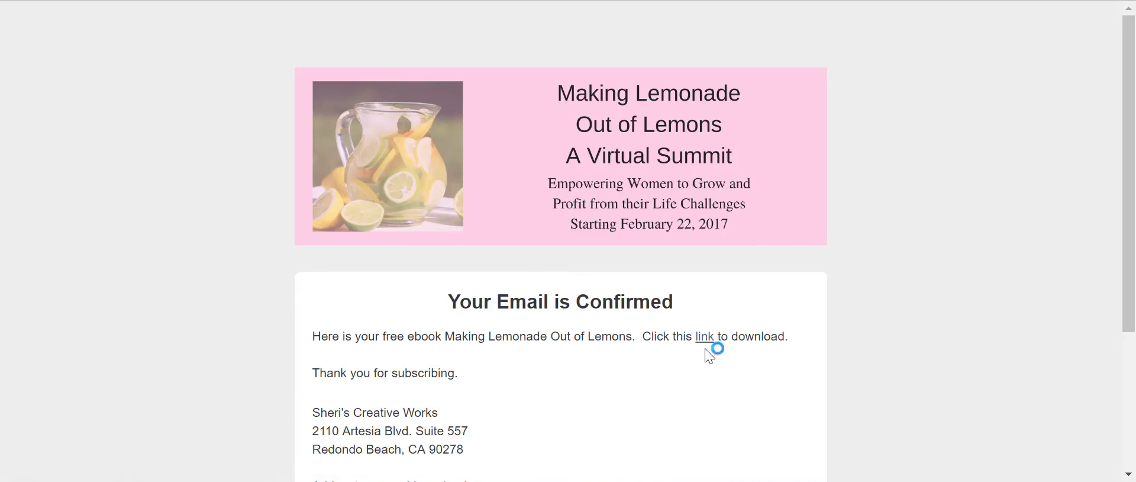
- Open the free ebook Marketing_Materials.docx from the confirmation page and download it
scroll(823, 284, down, 3)
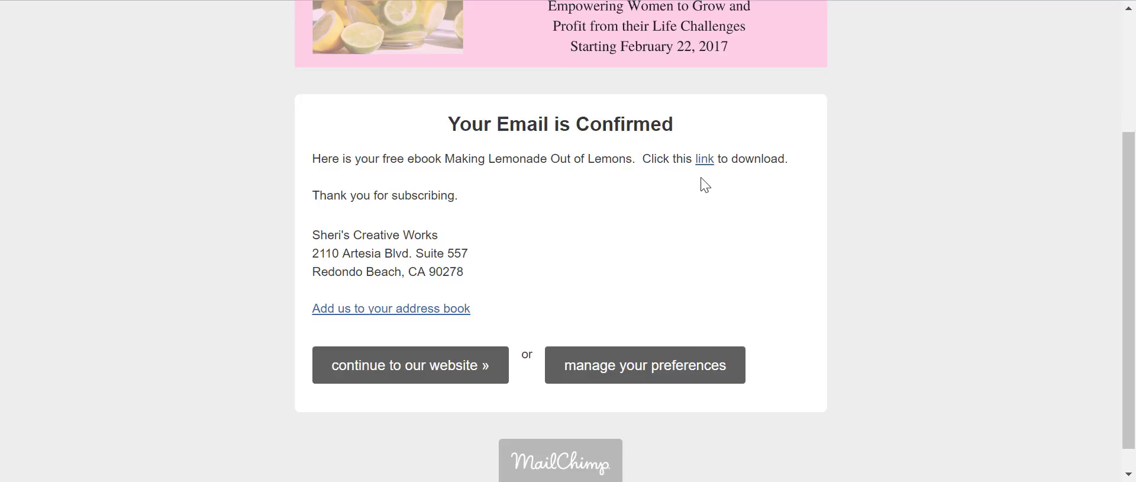
click(704, 159)
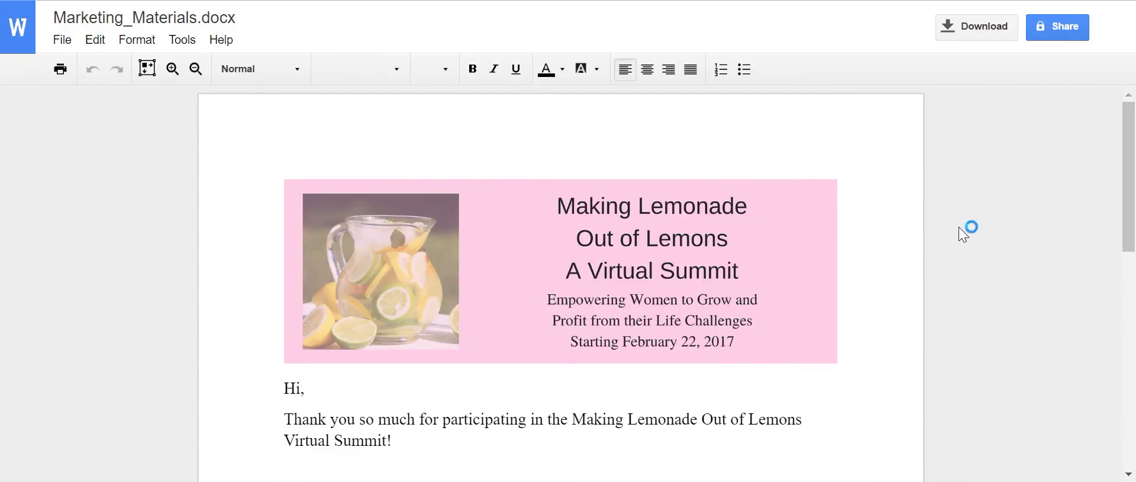
scroll(962, 114, down, 4)
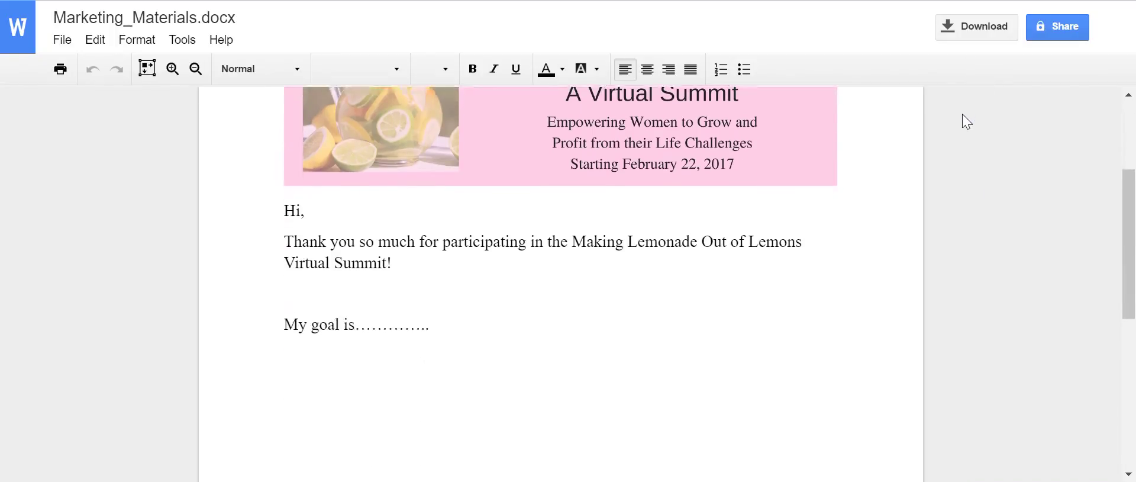
scroll(963, 116, up, 3)
scroll(965, 121, up, 2)
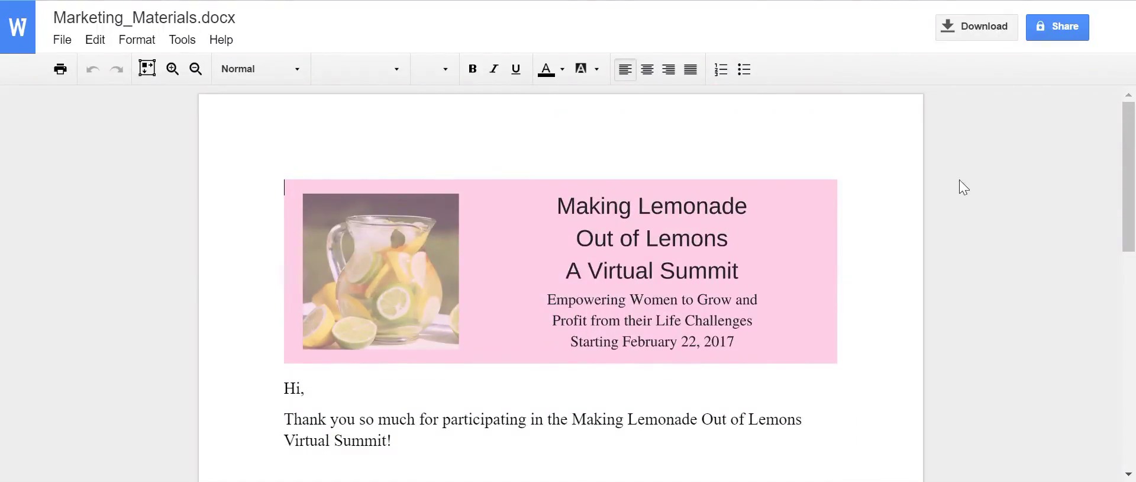
scroll(953, 185, down, 6)
scroll(880, 194, up, 7)
click(996, 28)
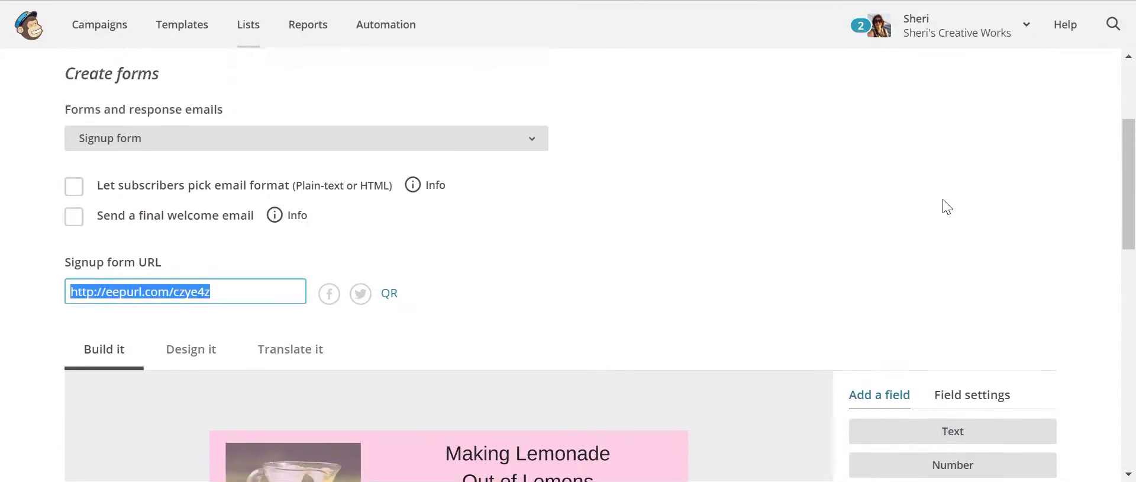
- Scroll through the Mailchimp Signup forms page around the Create forms section and eepurl URL
scroll(947, 207, up, 2)
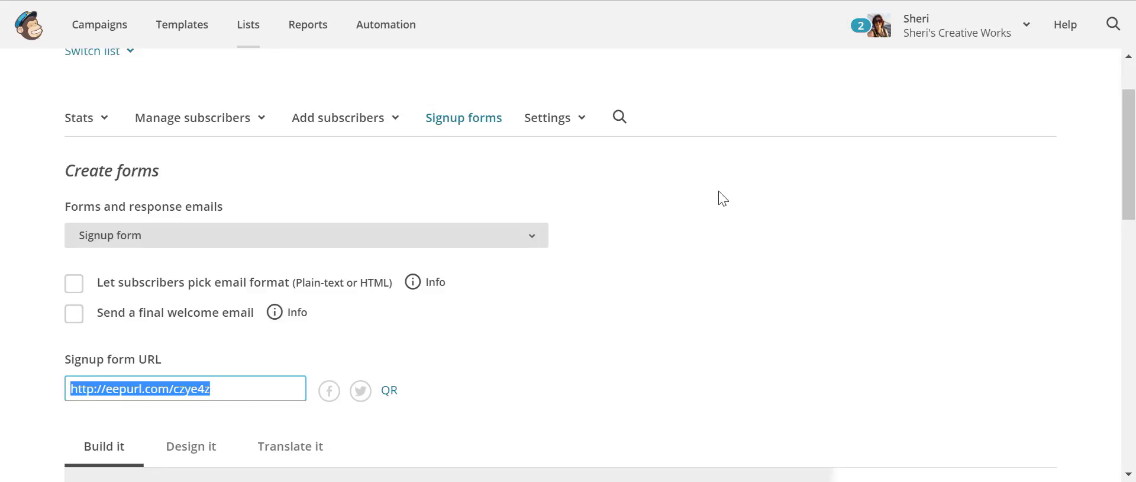
scroll(796, 284, up, 2)
scroll(796, 284, down, 2)
scroll(804, 284, down, 2)
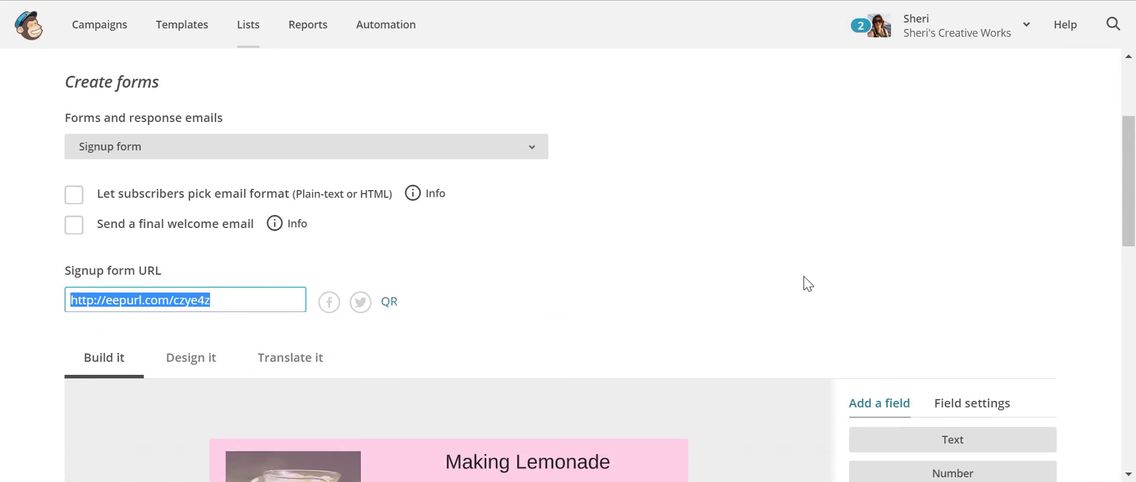
scroll(803, 286, up, 2)
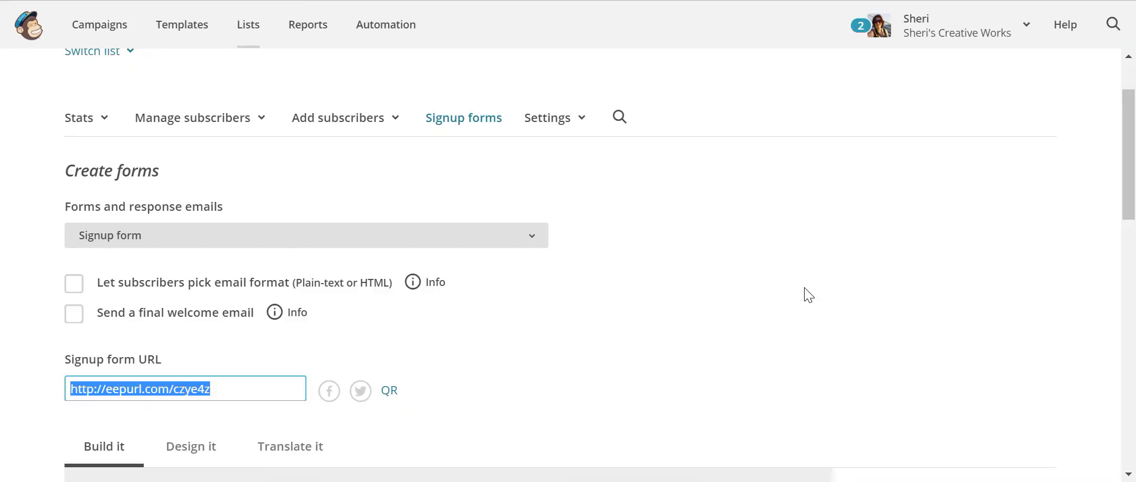